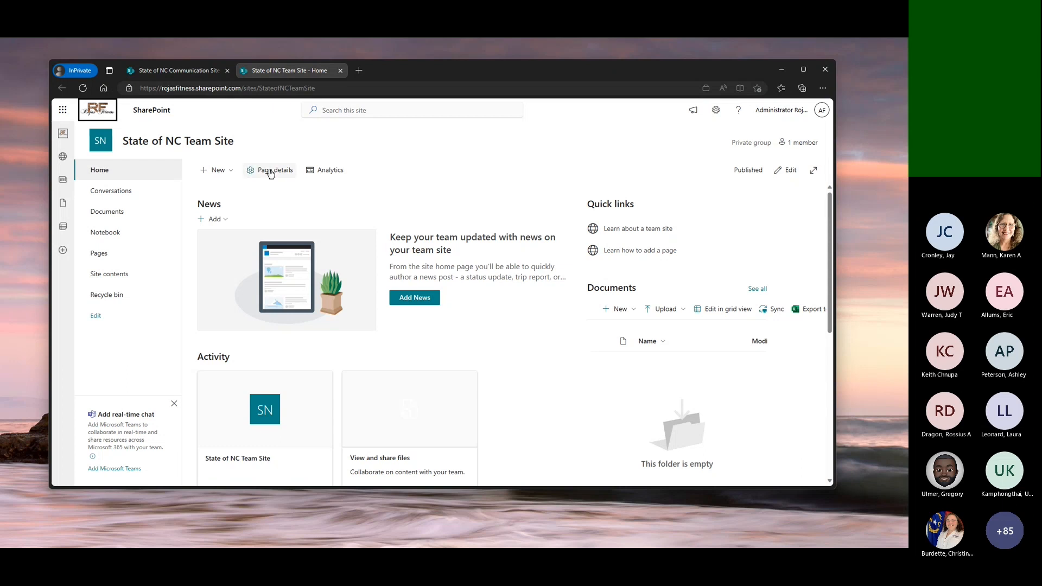
Open the site template gallery for the team site and browse the organization's and Microsoft's templates
scroll(592, 337, "down", 1)
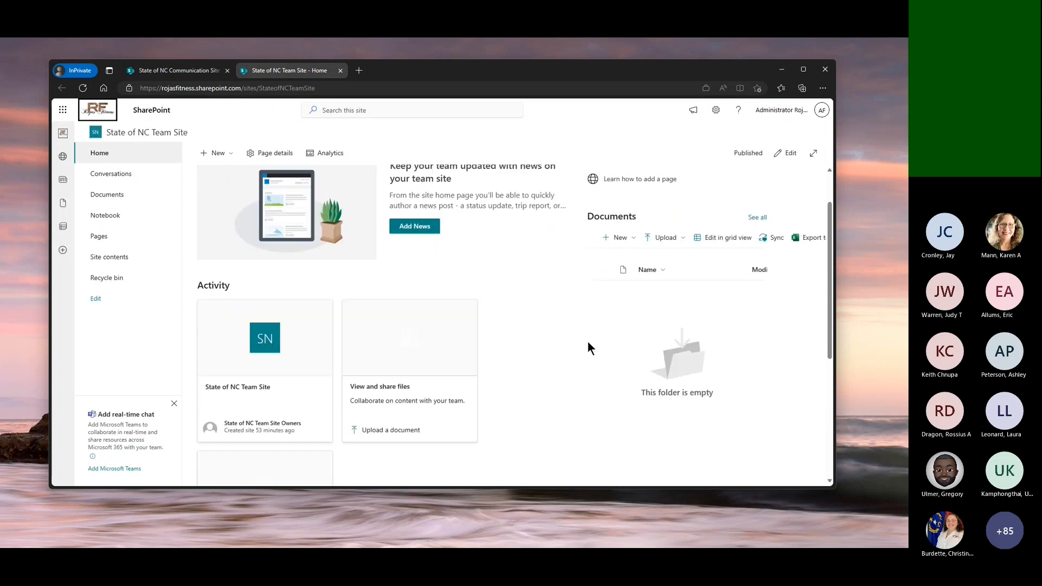
scroll(587, 341, "up", 1)
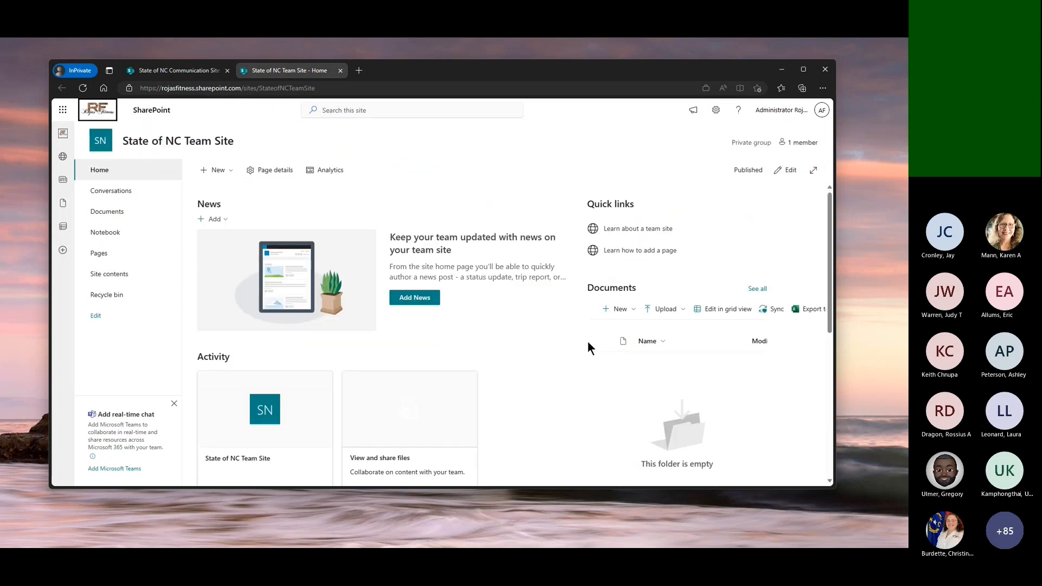
left_click(716, 111)
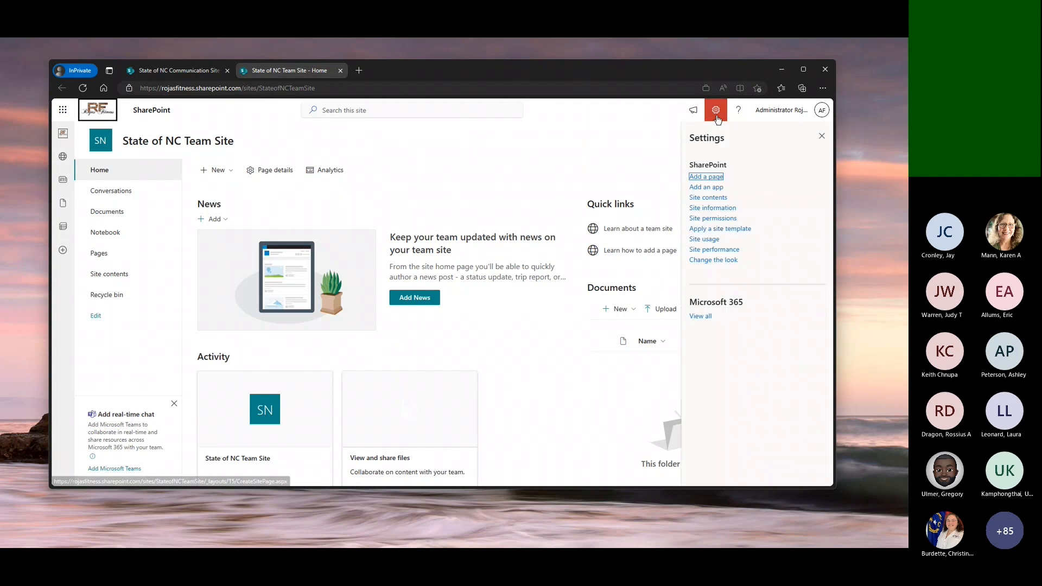
left_click(733, 229)
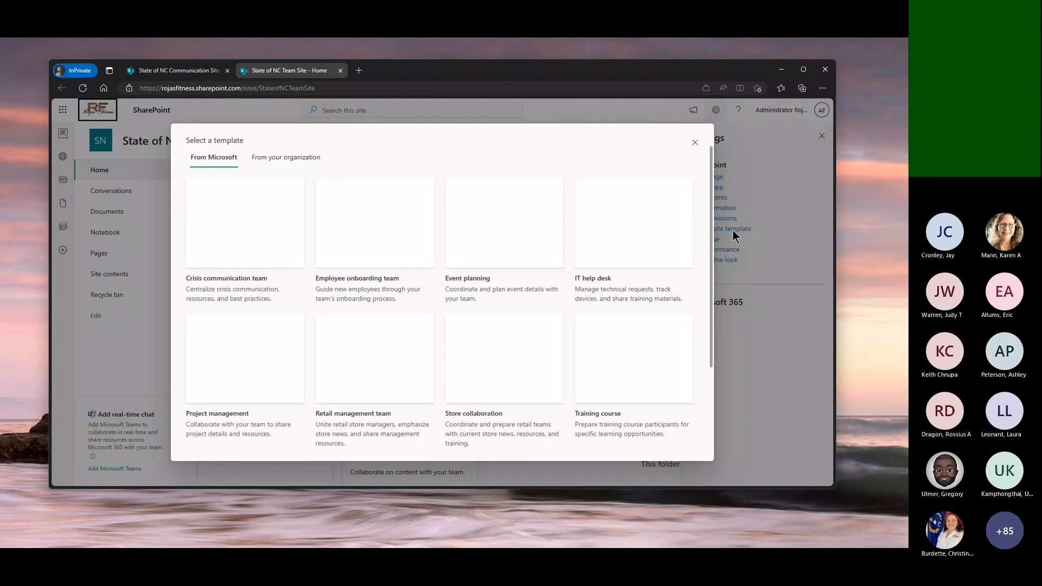
left_click(295, 163)
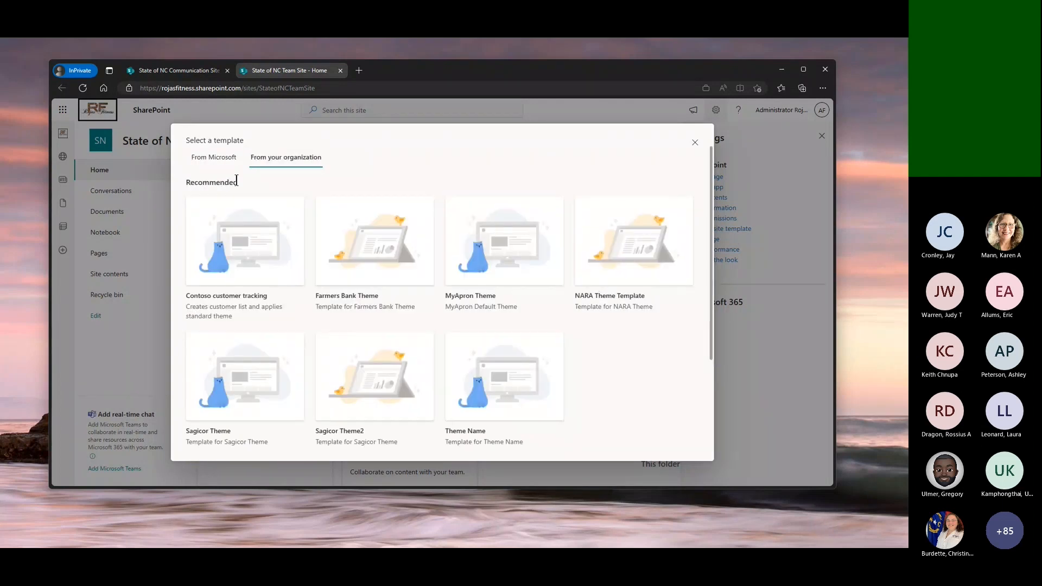
left_click(220, 162)
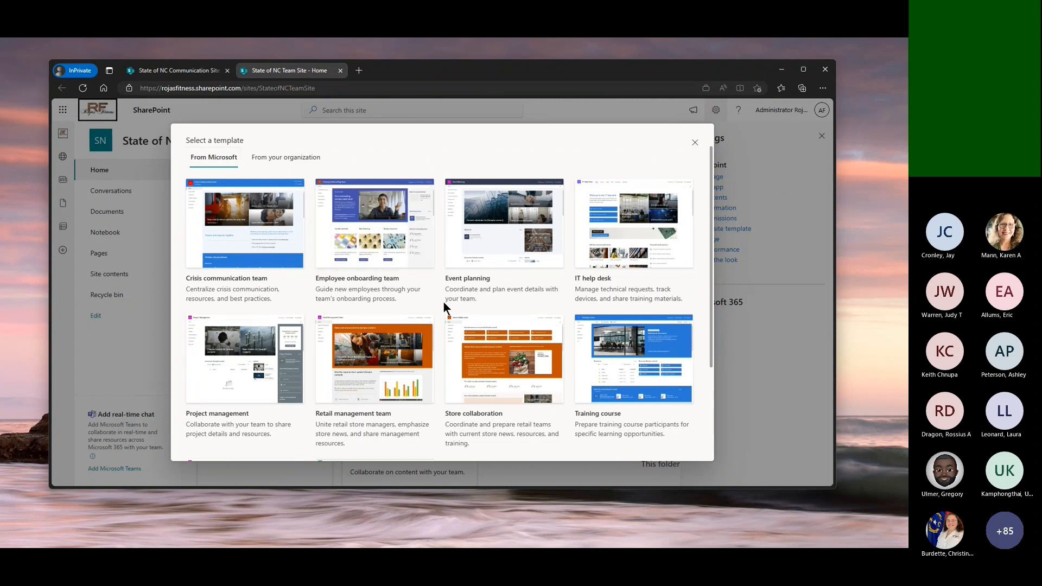
mouse_move(283, 260)
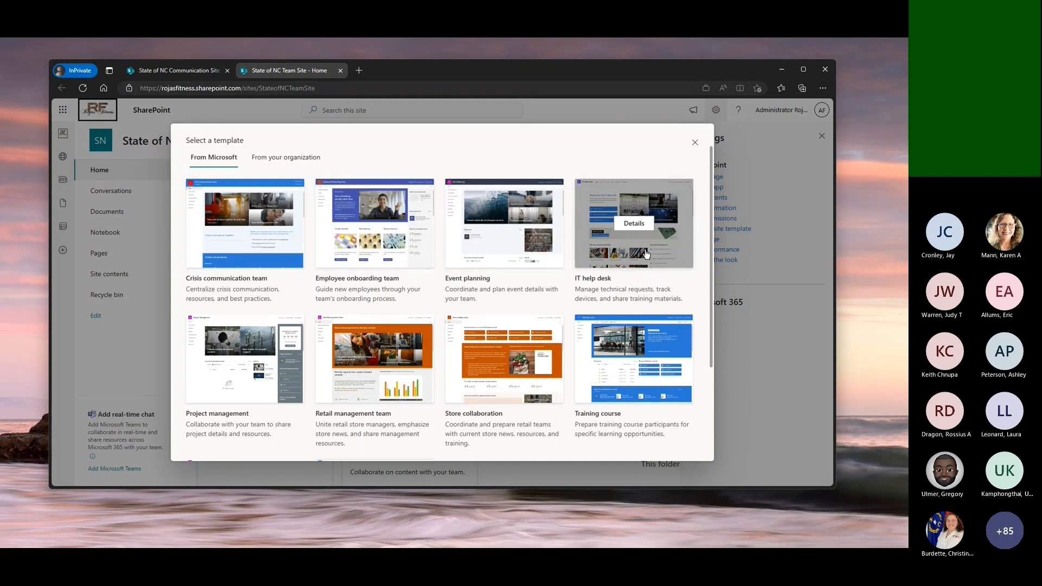
Preview Microsoft's IT help desk template, apply it to the team site, and dismiss the next-steps suggestions
left_click(634, 223)
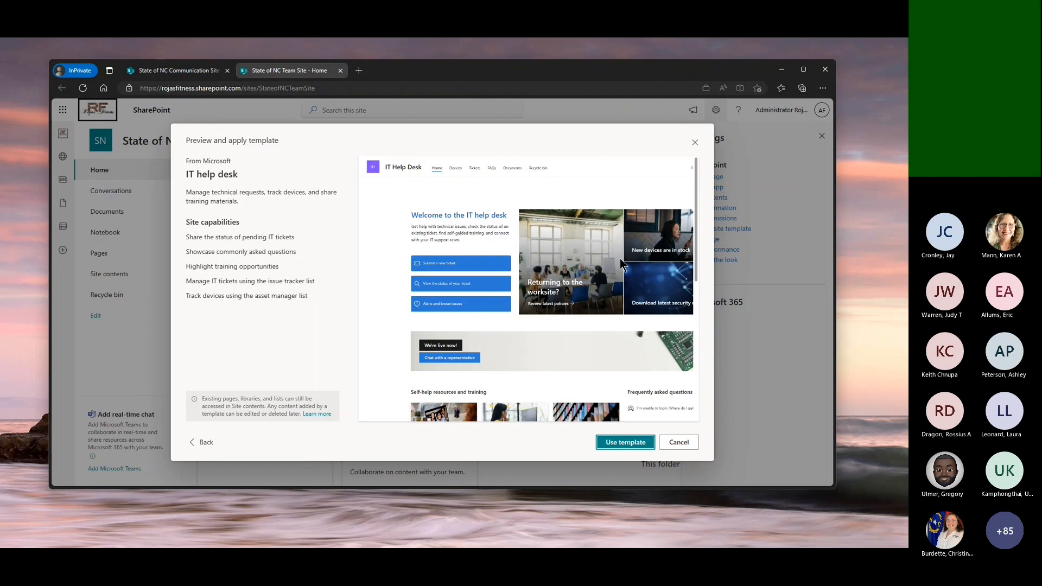
scroll(613, 312, "down", 3)
scroll(613, 314, "down", 4)
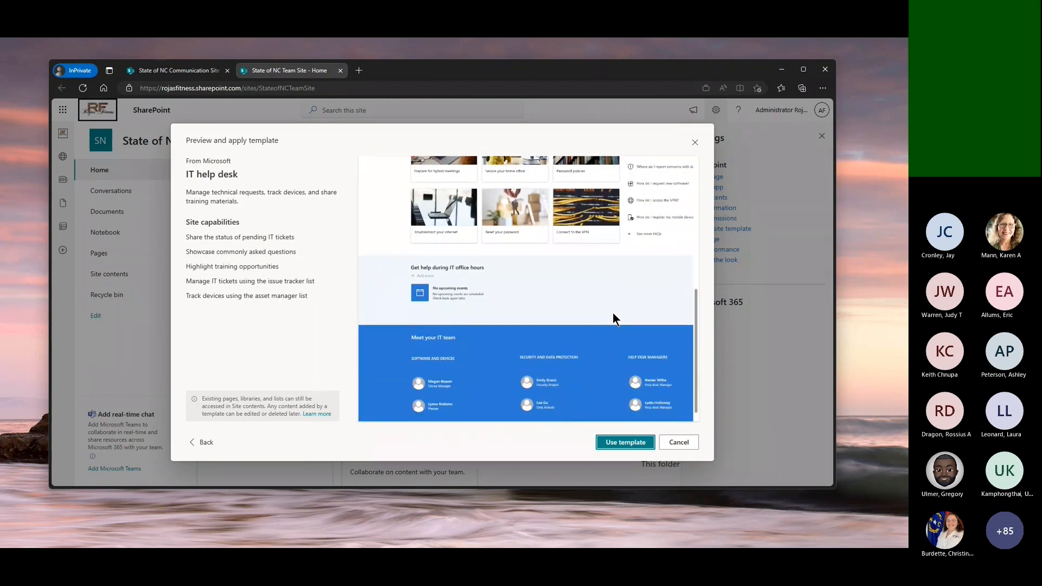
scroll(614, 313, "up", 3)
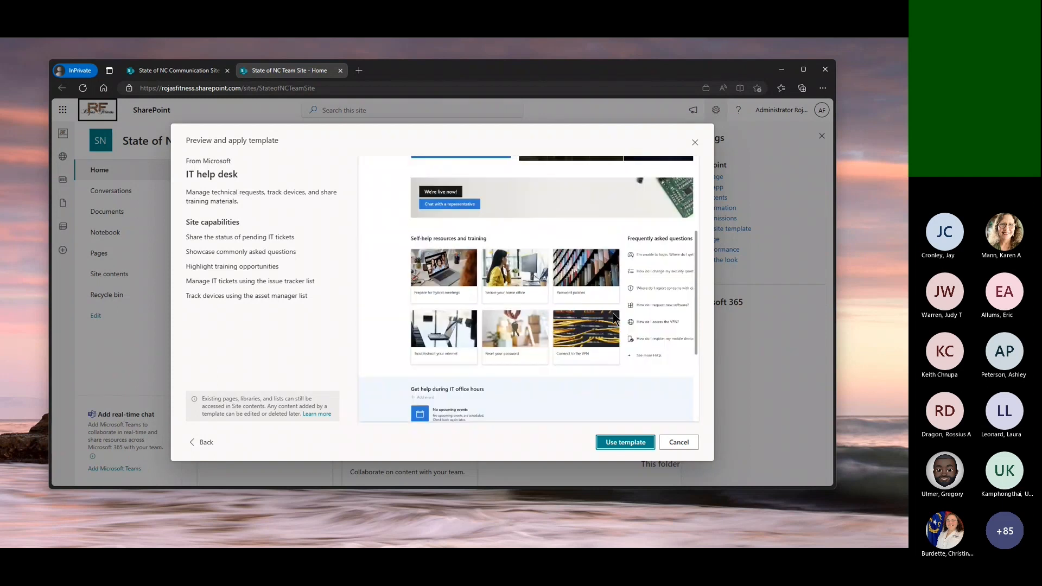
scroll(613, 313, "up", 3)
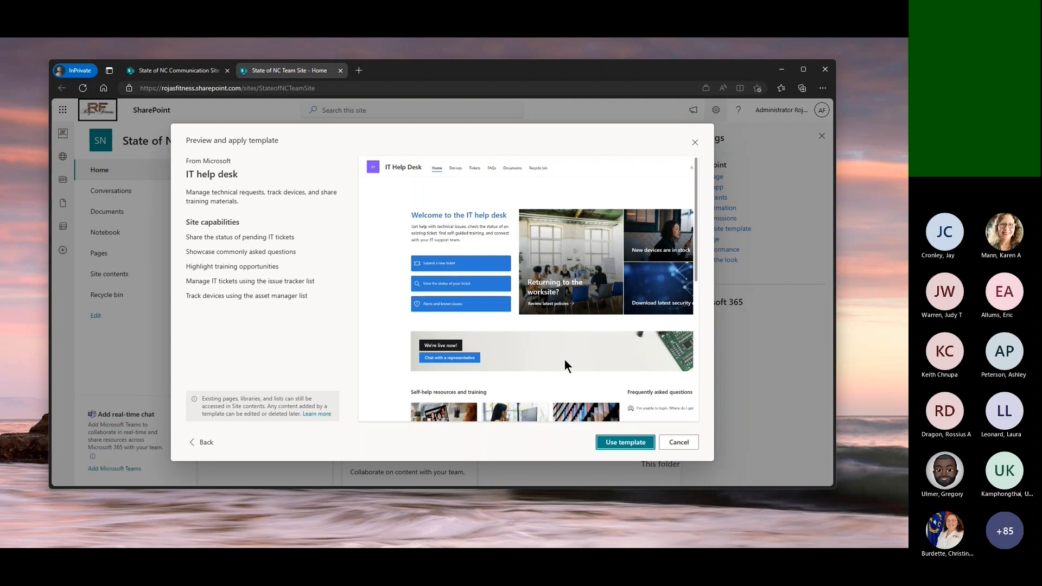
scroll(564, 359, "down", 3)
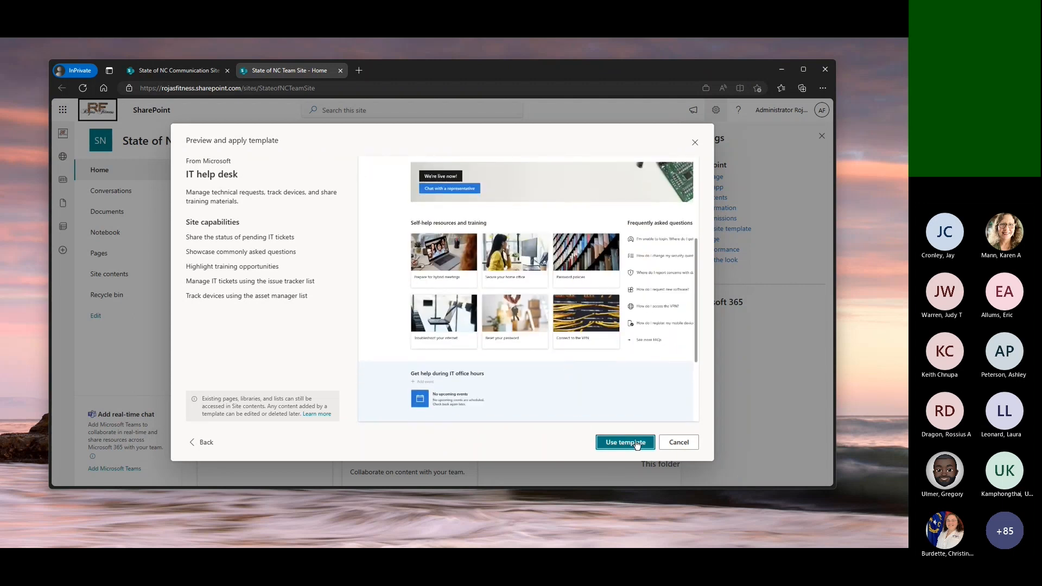
left_click(637, 446)
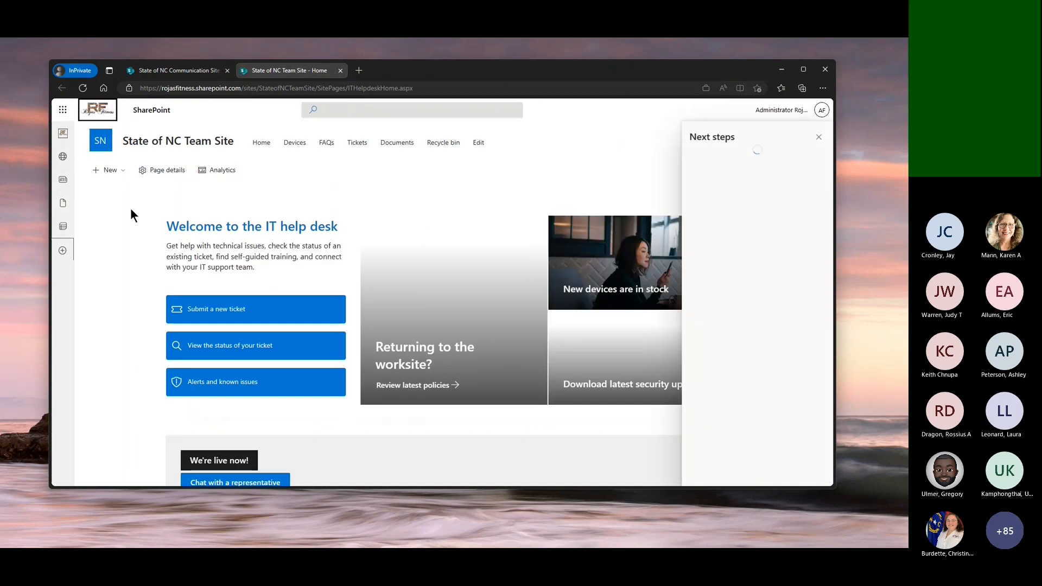
left_click(812, 138)
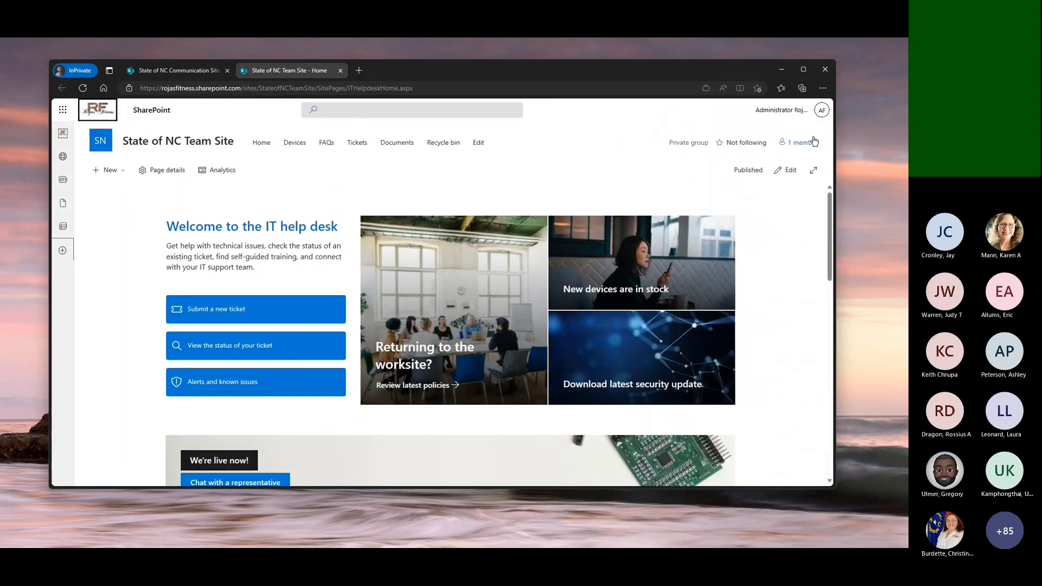
Review the fields of a new ticket form in the Tickets list, then return to the help desk home page without saving
left_click(229, 313)
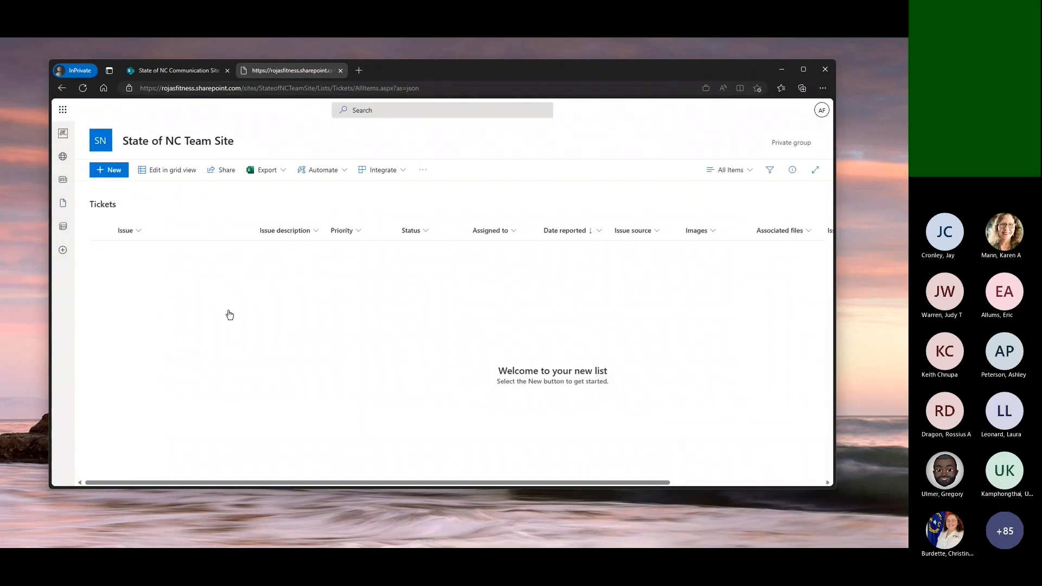
left_click(108, 170)
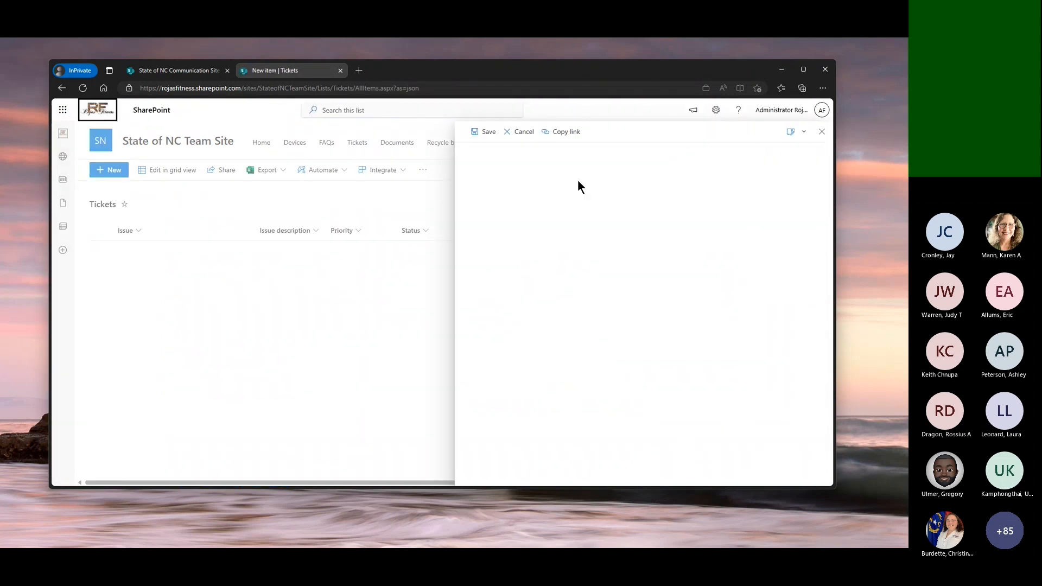
scroll(576, 327, "down", 4)
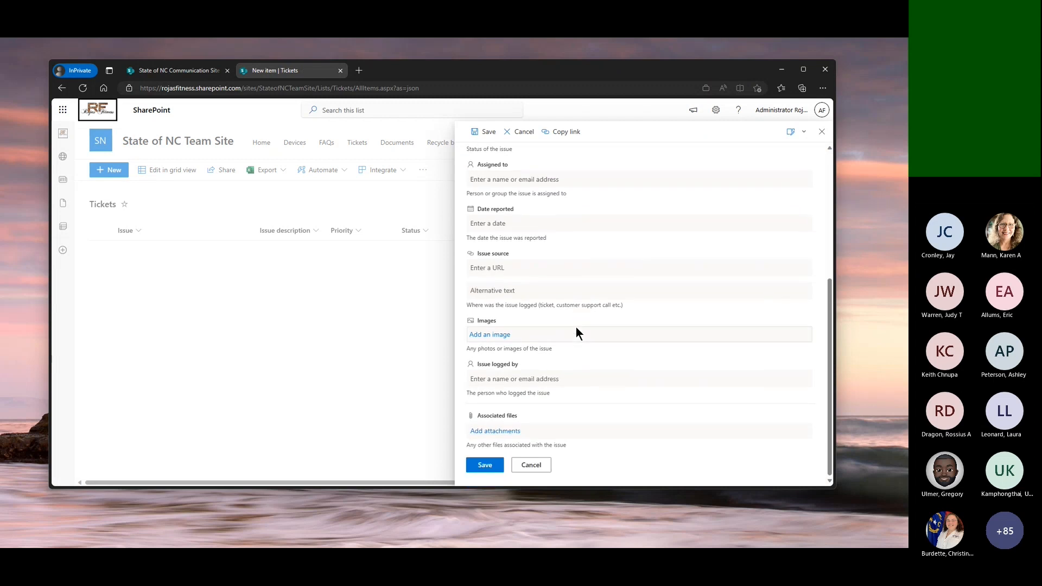
scroll(577, 329, "up", 5)
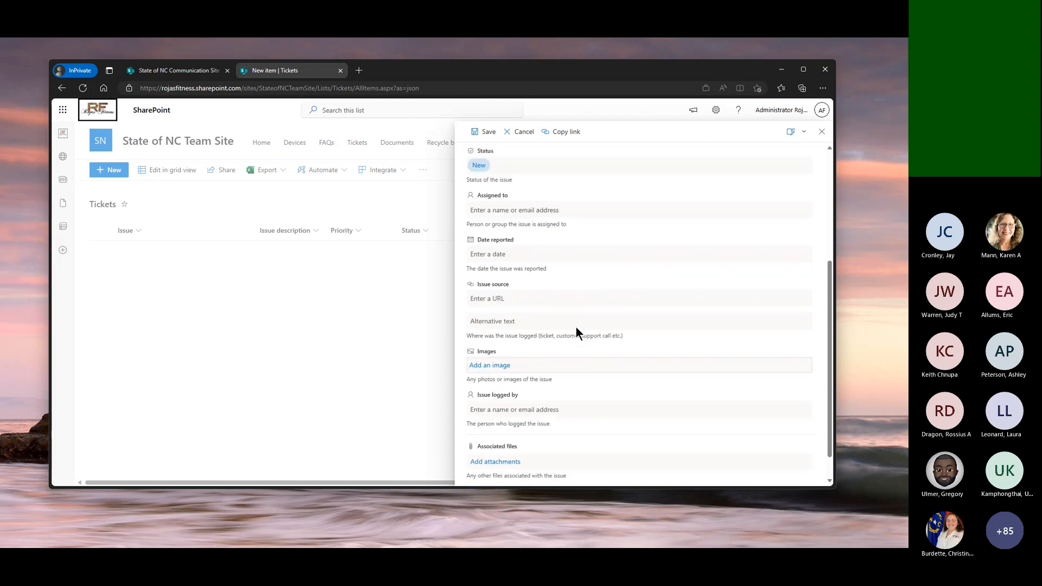
left_click(821, 132)
left_click(64, 89)
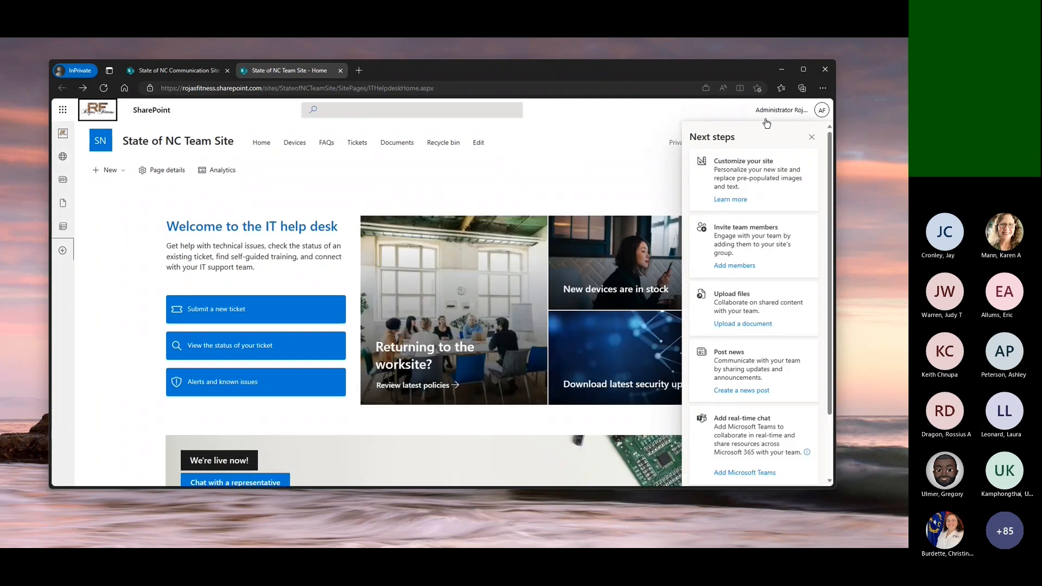
left_click(812, 139)
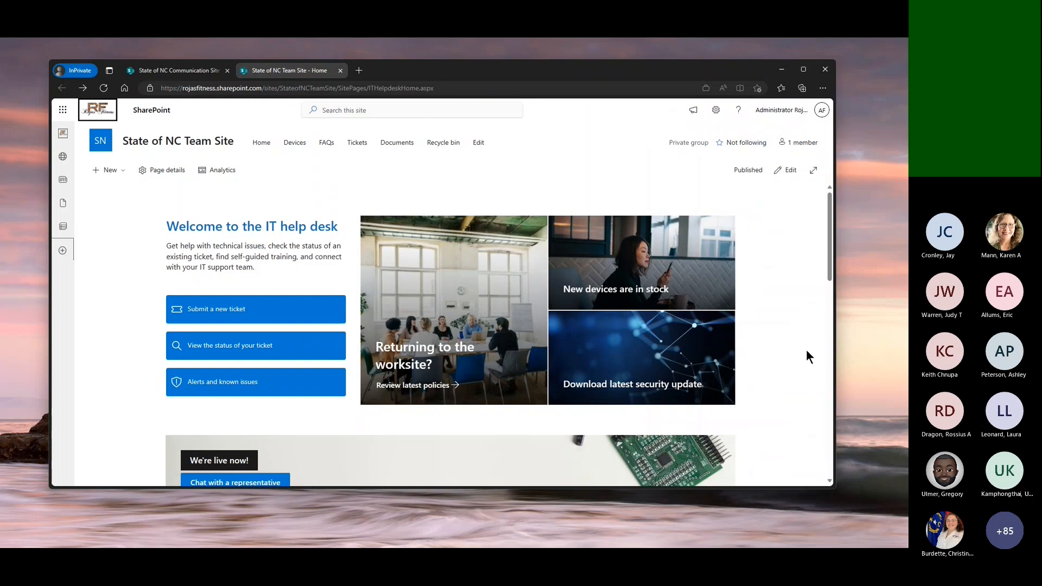
Examine the help desk home page's sections, from the welcome links through self-help resources, FAQs and office hours to the IT team
scroll(771, 397, "down", 2)
scroll(772, 396, "down", 3)
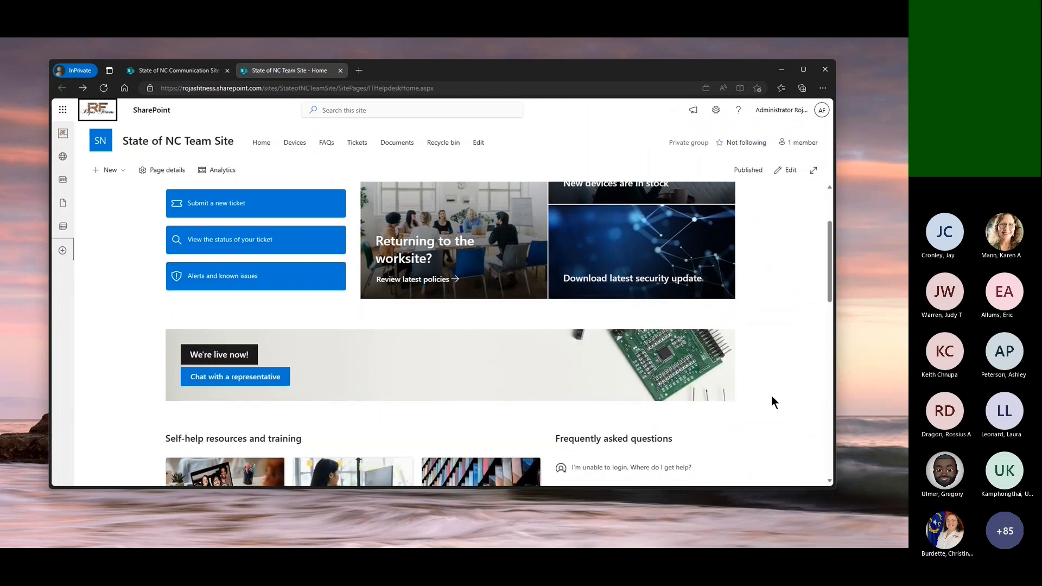
scroll(772, 396, "down", 3)
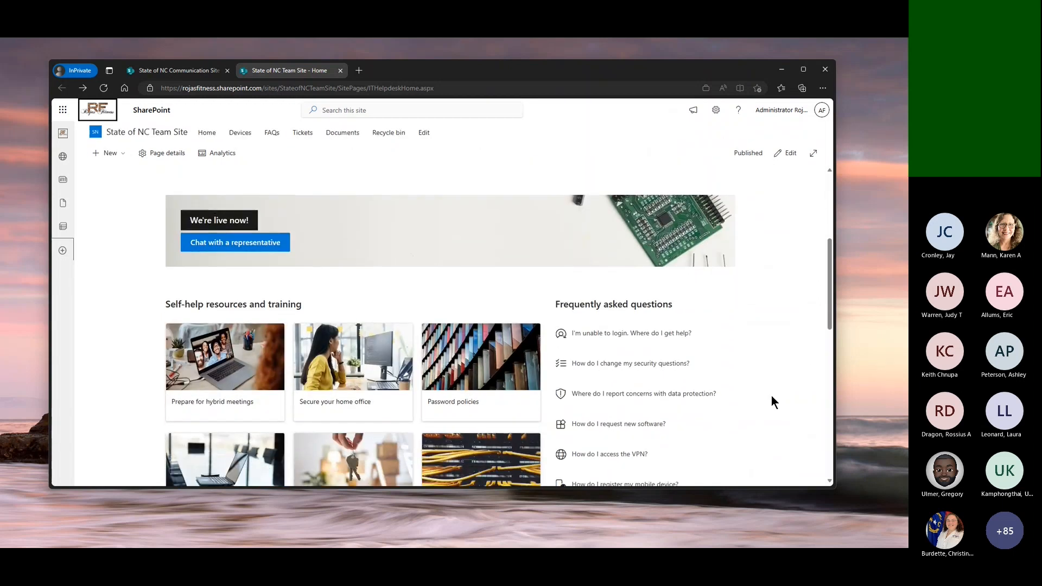
scroll(771, 397, "down", 4)
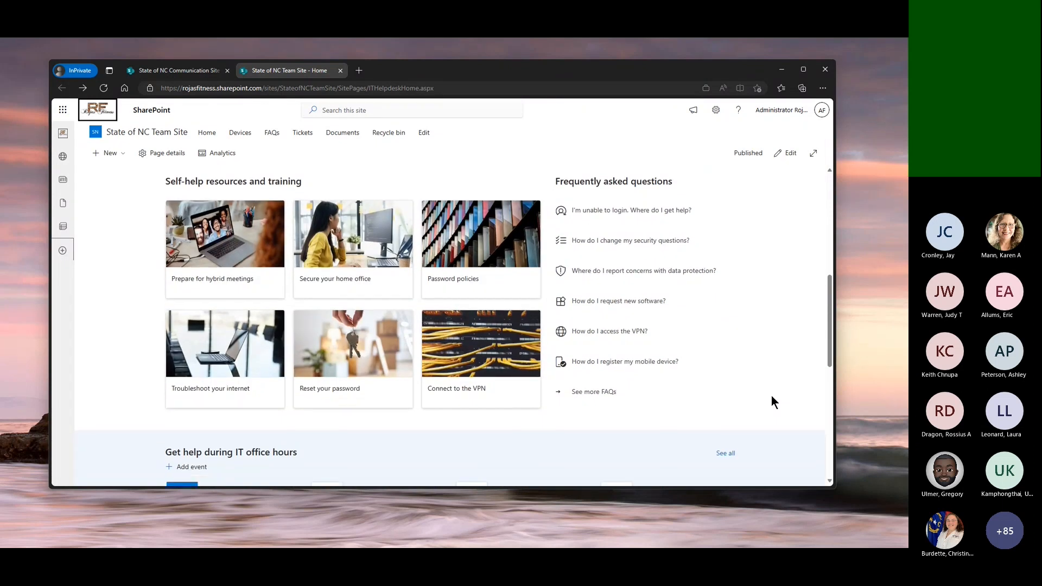
scroll(773, 402, "down", 1)
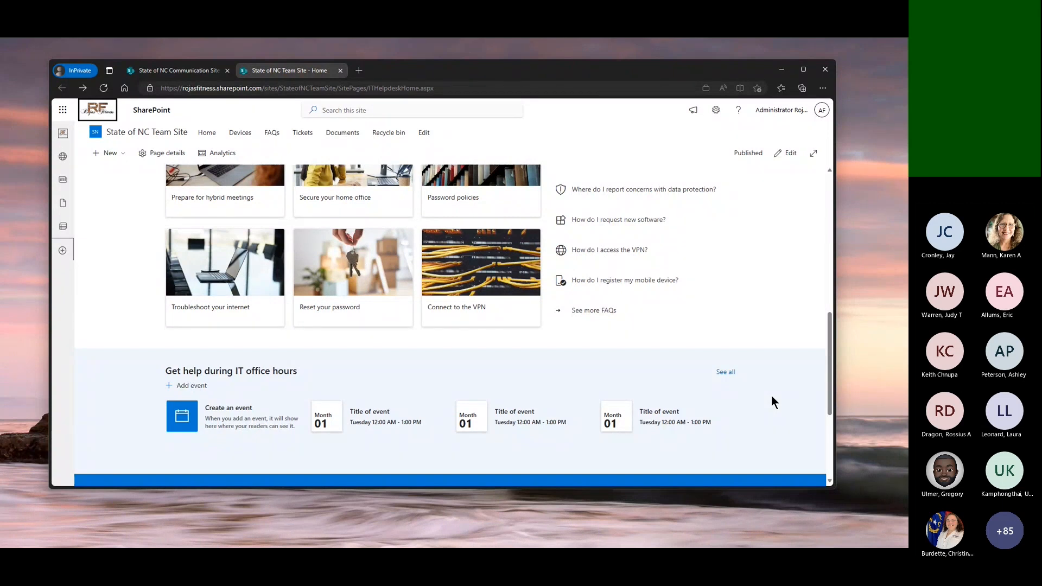
scroll(773, 402, "up", 6)
scroll(772, 398, "up", 2)
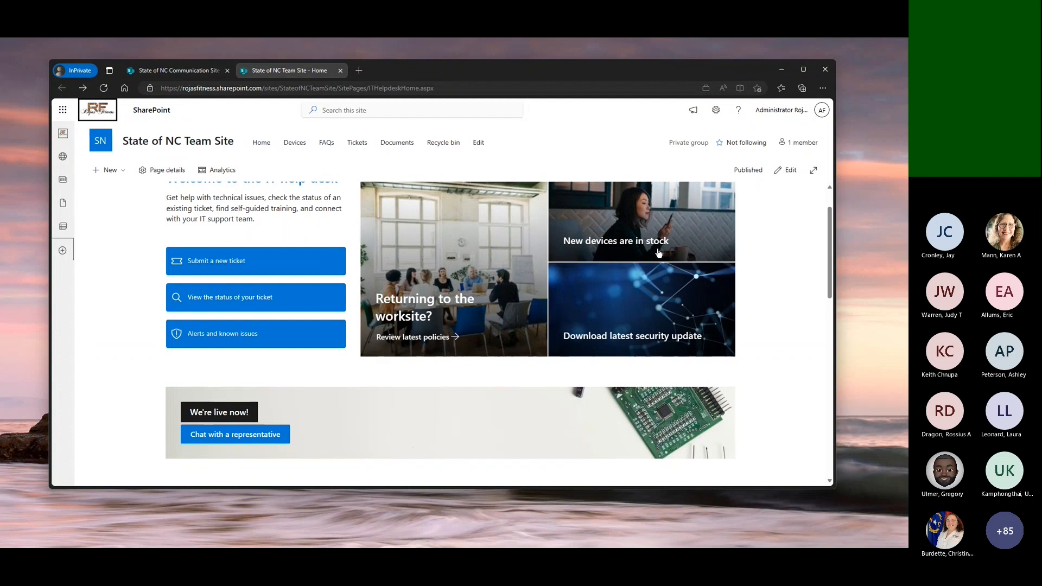
scroll(628, 242, "up", 1)
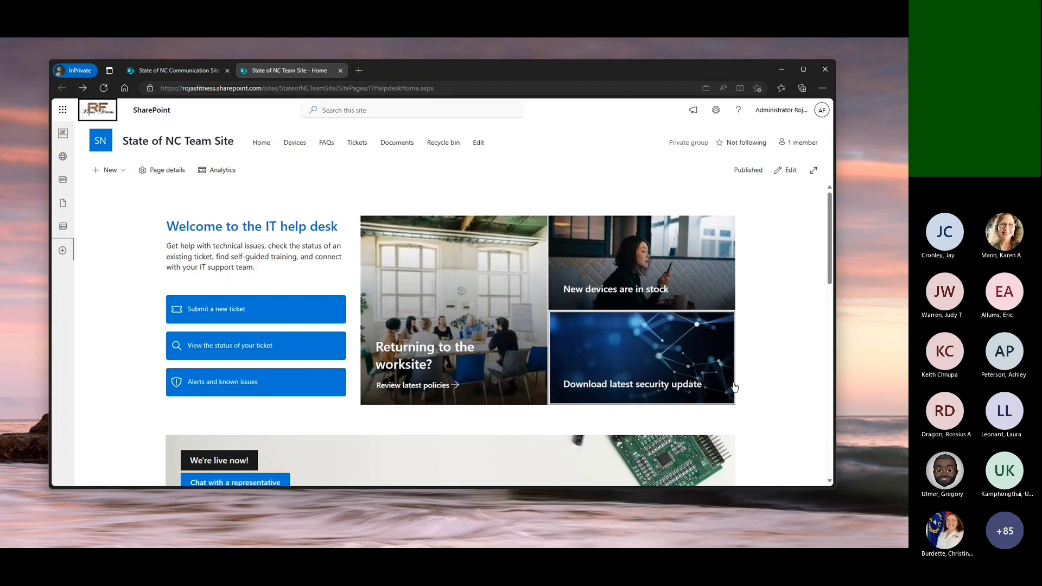
scroll(733, 384, "down", 3)
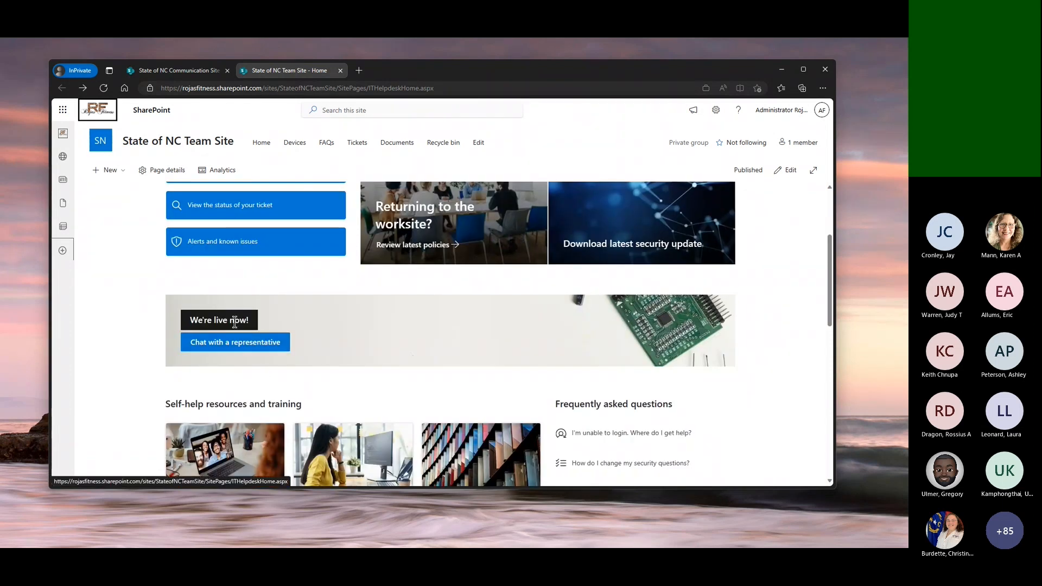
scroll(413, 355, "down", 2)
scroll(414, 355, "down", 1)
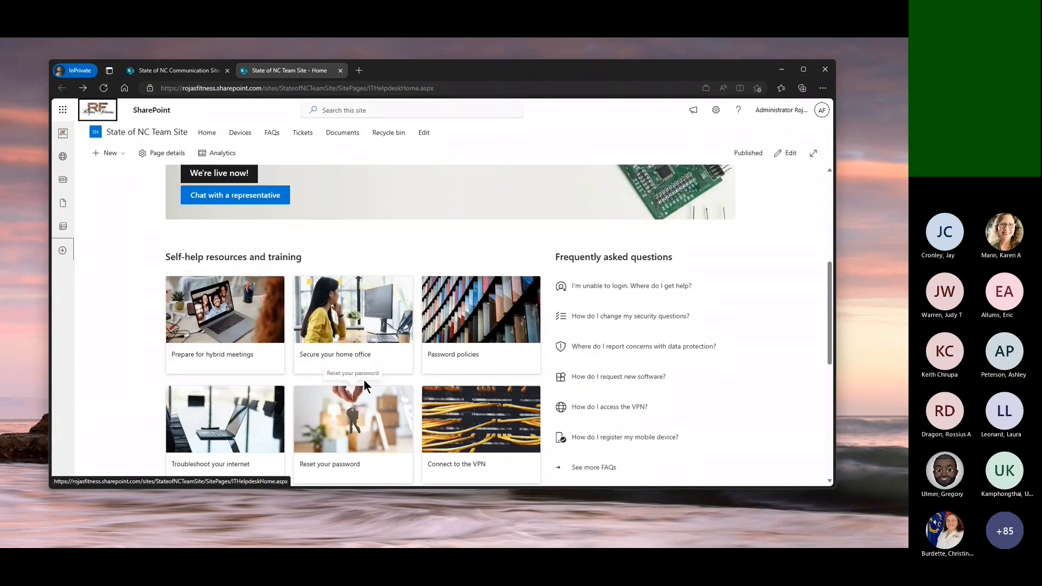
scroll(688, 354, "down", 1)
scroll(688, 353, "down", 5)
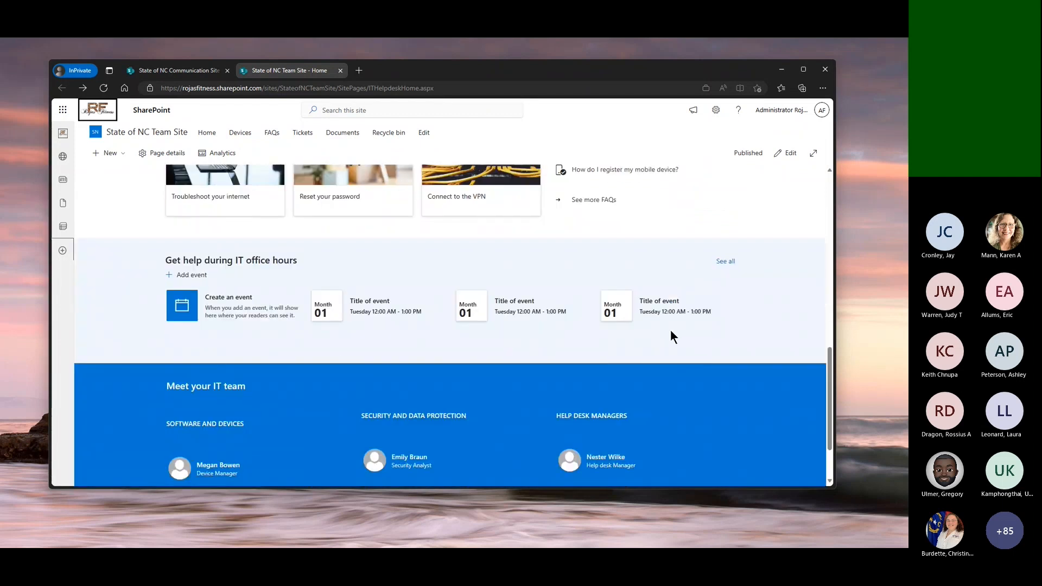
scroll(671, 332, "down", 1)
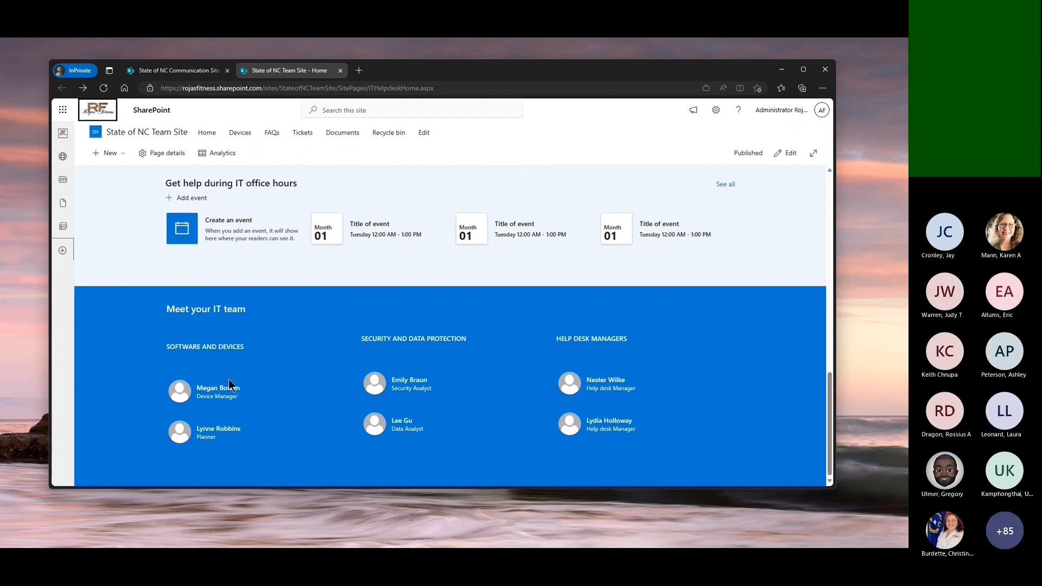
mouse_move(727, 430)
scroll(760, 299, "up", 10)
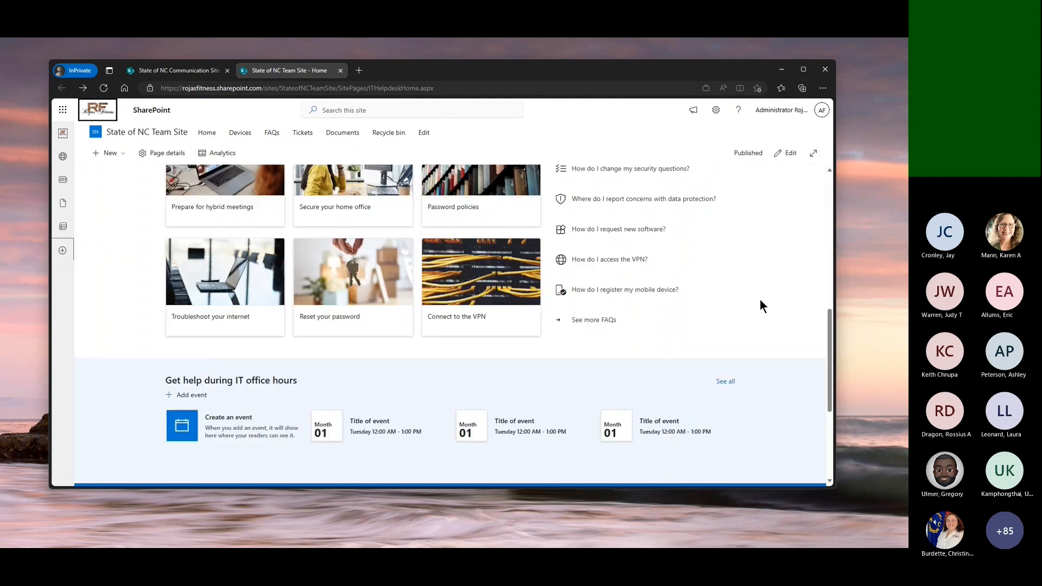
scroll(760, 301, "up", 3)
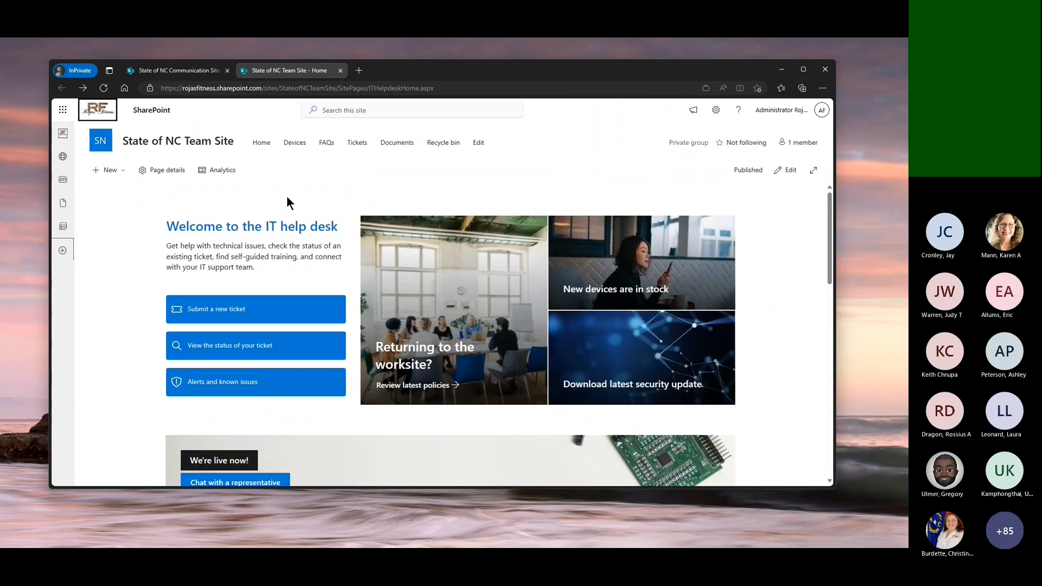
left_click_drag(305, 88, 336, 88)
left_click(295, 164)
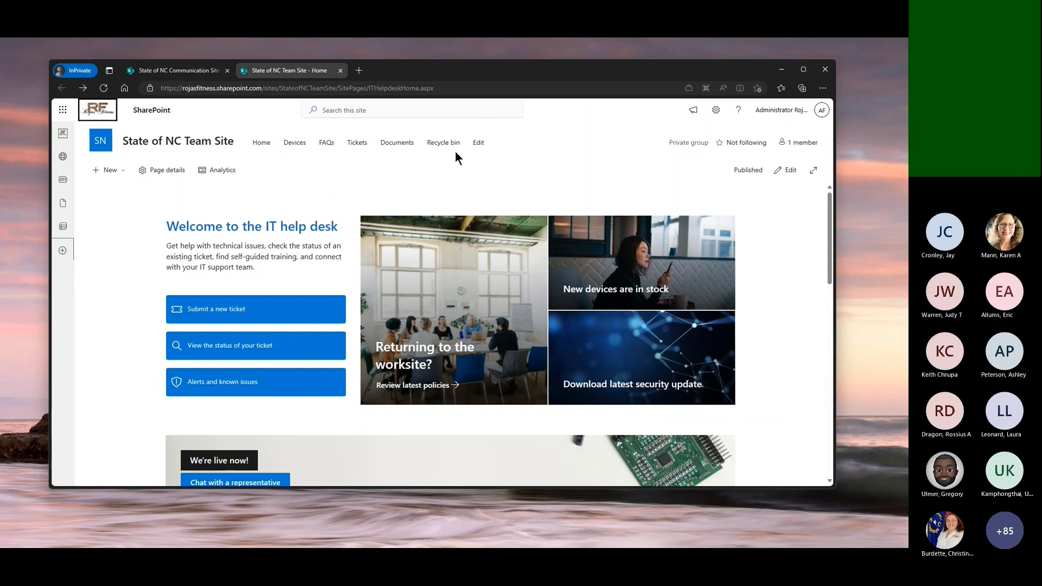
Switch to the State of NC Communication Site and dismiss its site design prompt
left_click(178, 70)
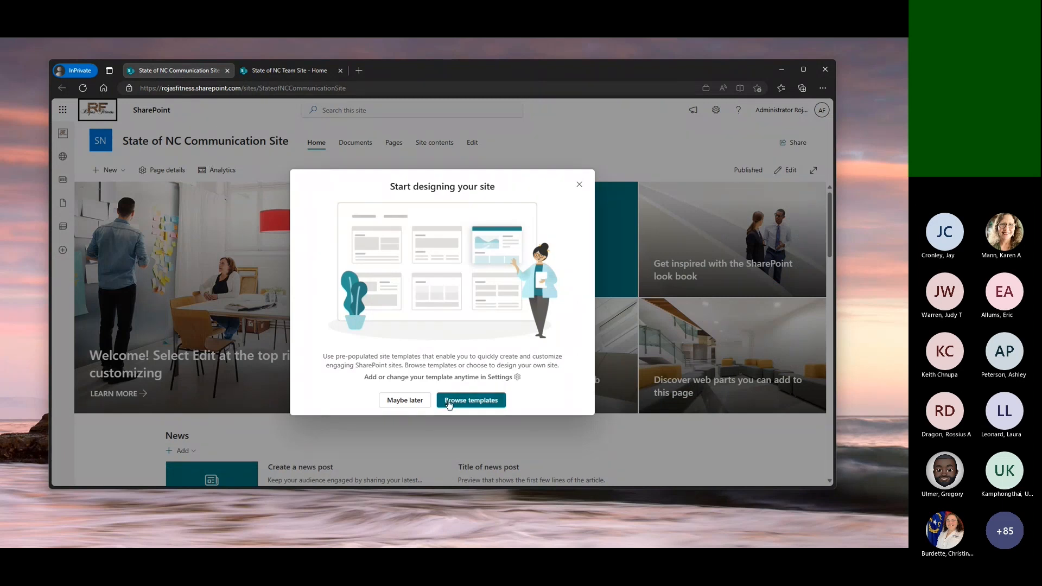
left_click(579, 185)
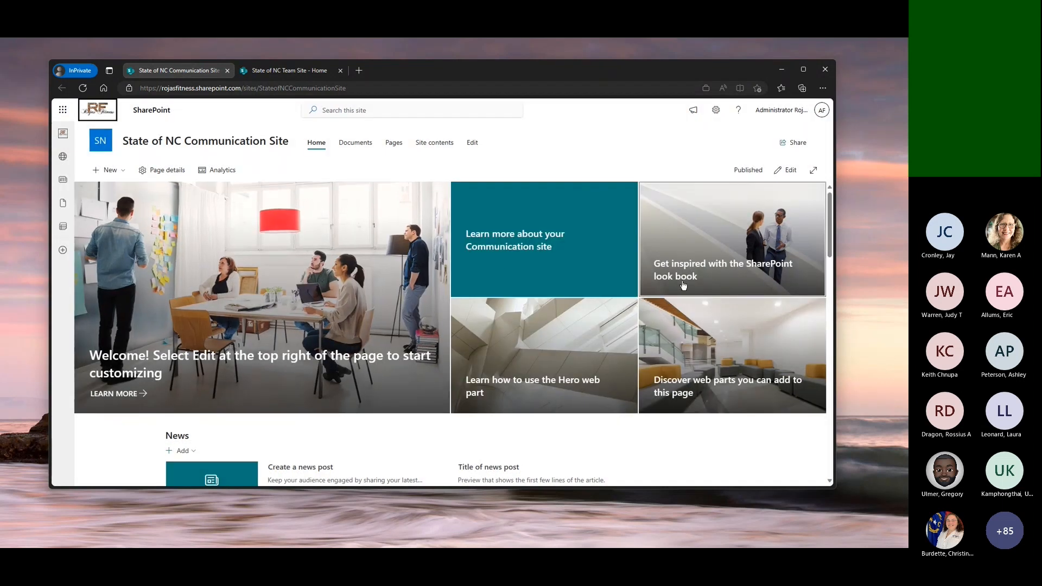
Examine the communication site's default home page, from the hero tiles through the news, events and documents sections
scroll(621, 389, "down", 2)
scroll(621, 389, "down", 3)
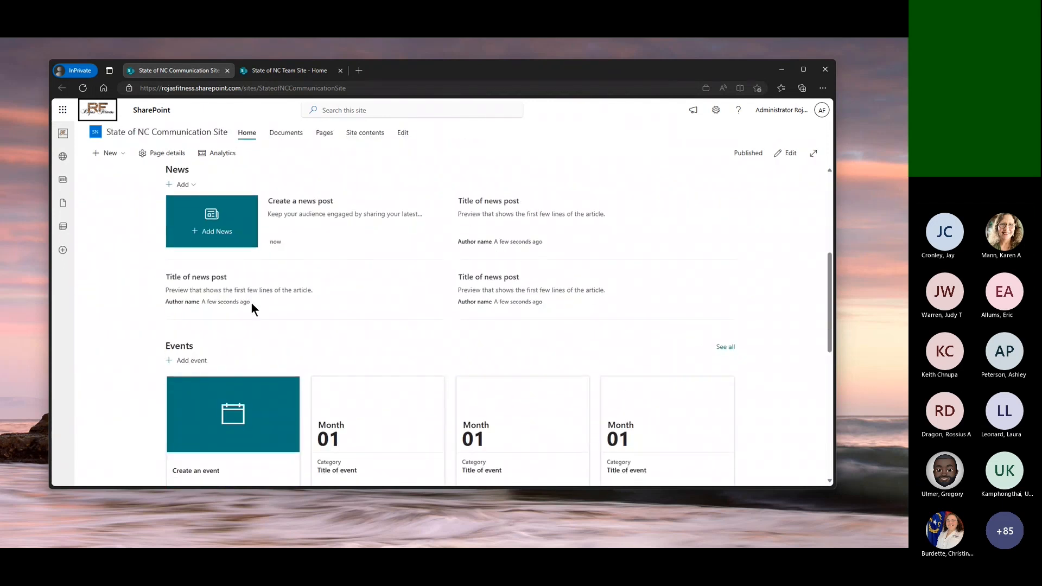
scroll(513, 421, "down", 2)
scroll(512, 421, "down", 3)
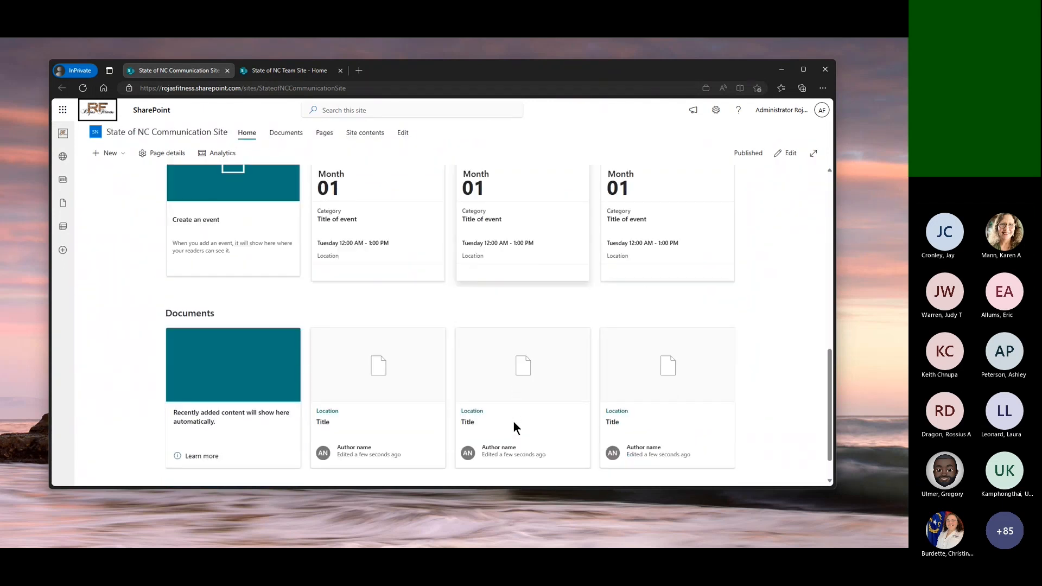
scroll(512, 421, "up", 10)
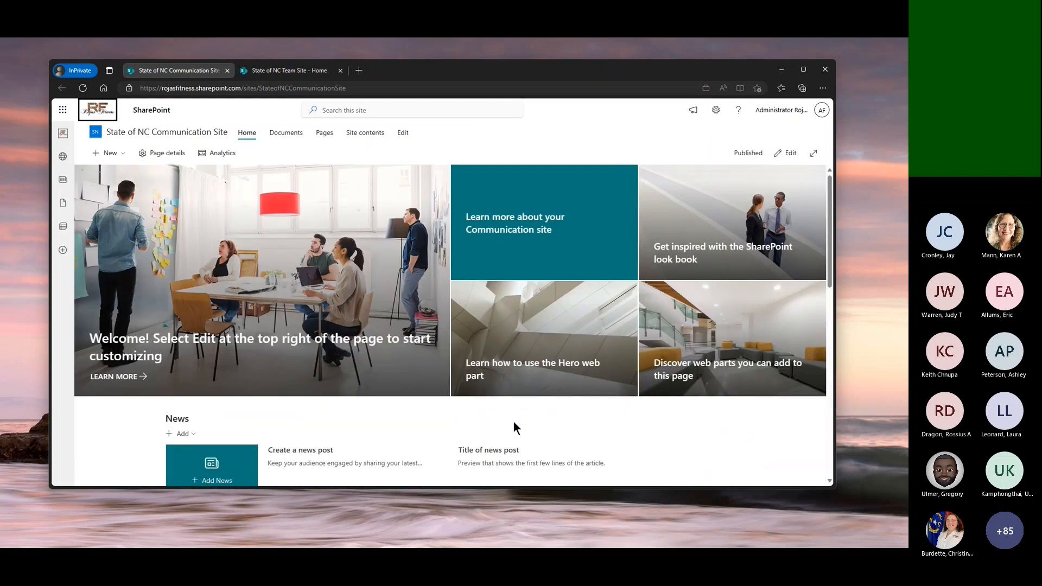
Open the site template gallery for the communication site and browse the templates from Microsoft
left_click(716, 109)
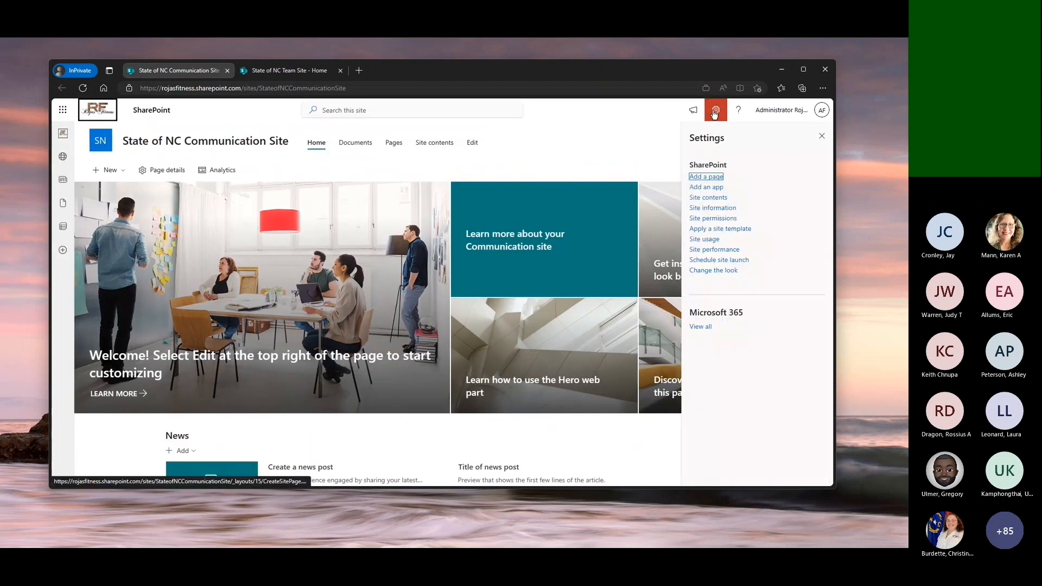
left_click(745, 229)
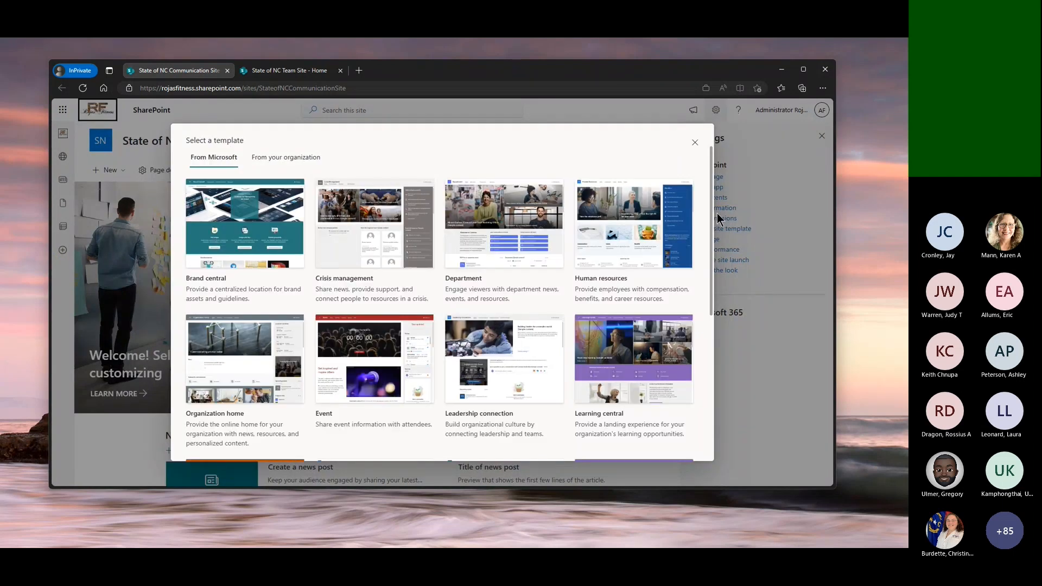
scroll(692, 405, "down", 4)
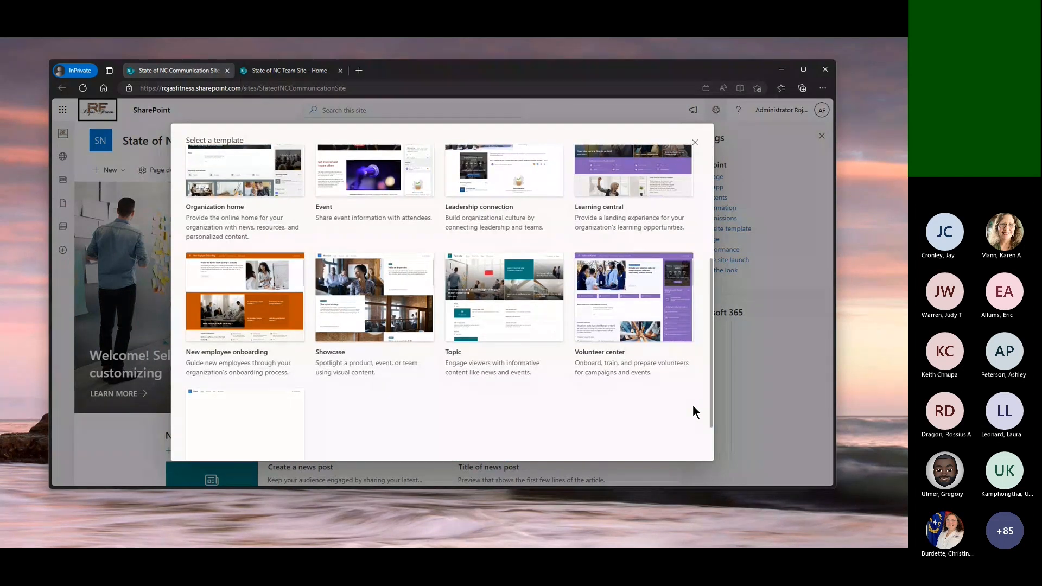
scroll(693, 404, "down", 1)
scroll(688, 380, "up", 3)
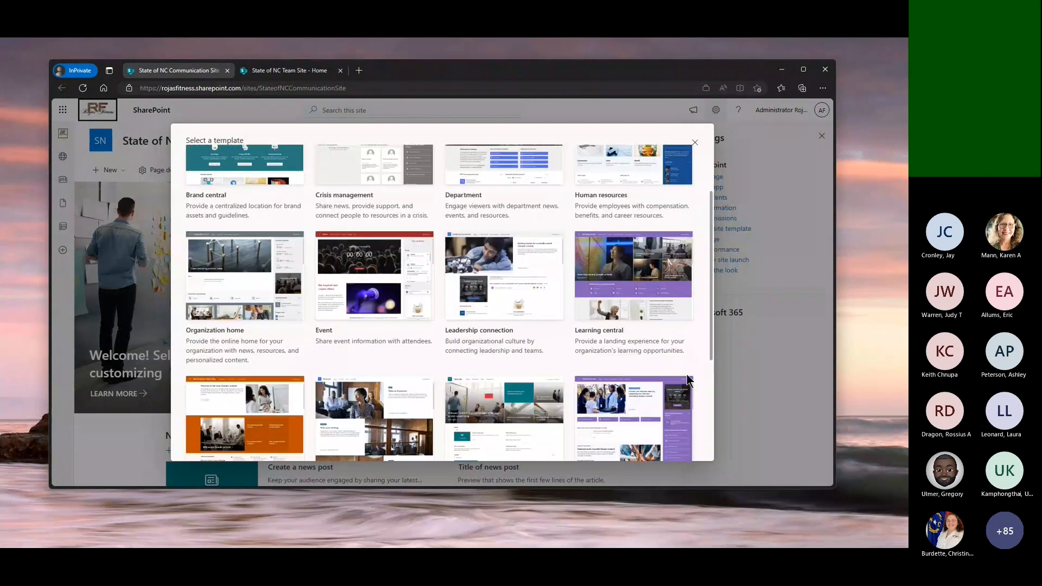
scroll(687, 377, "up", 1)
Preview the Learning central template from its hero section to the footer, then cancel without applying it
mouse_move(675, 280)
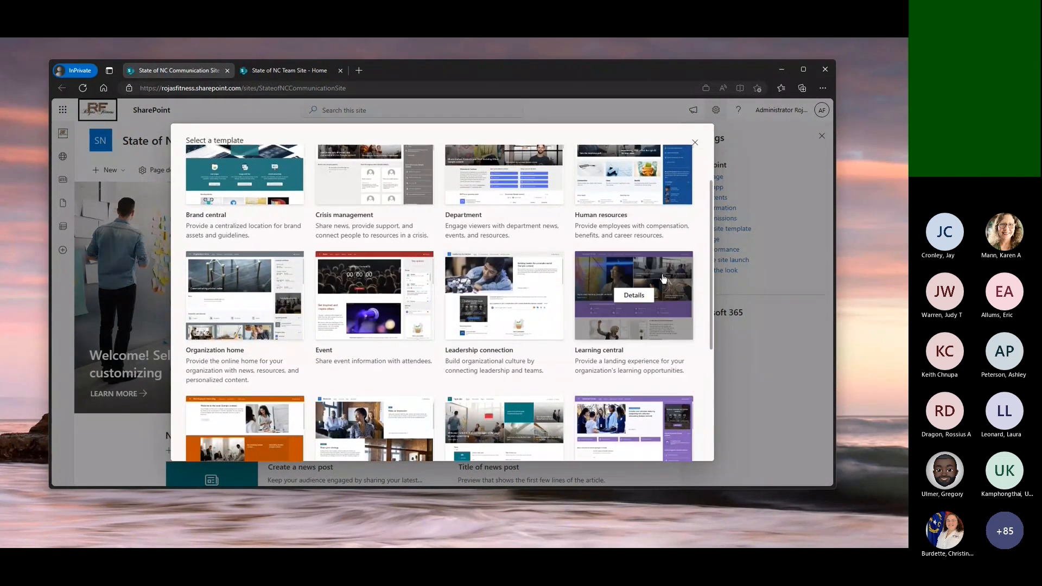
left_click(682, 300)
scroll(462, 195, "down", 1)
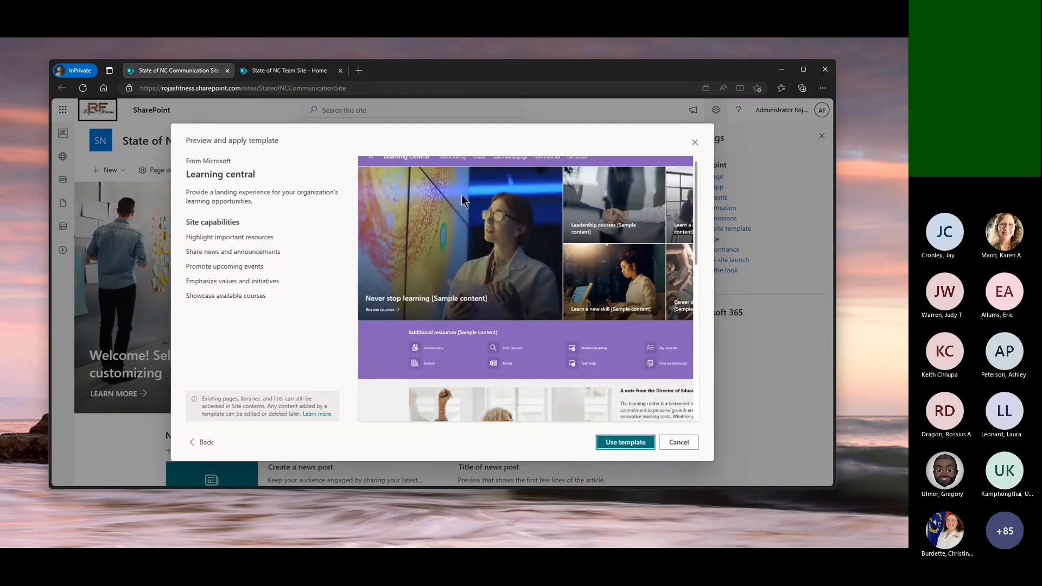
scroll(492, 320, "up", 1)
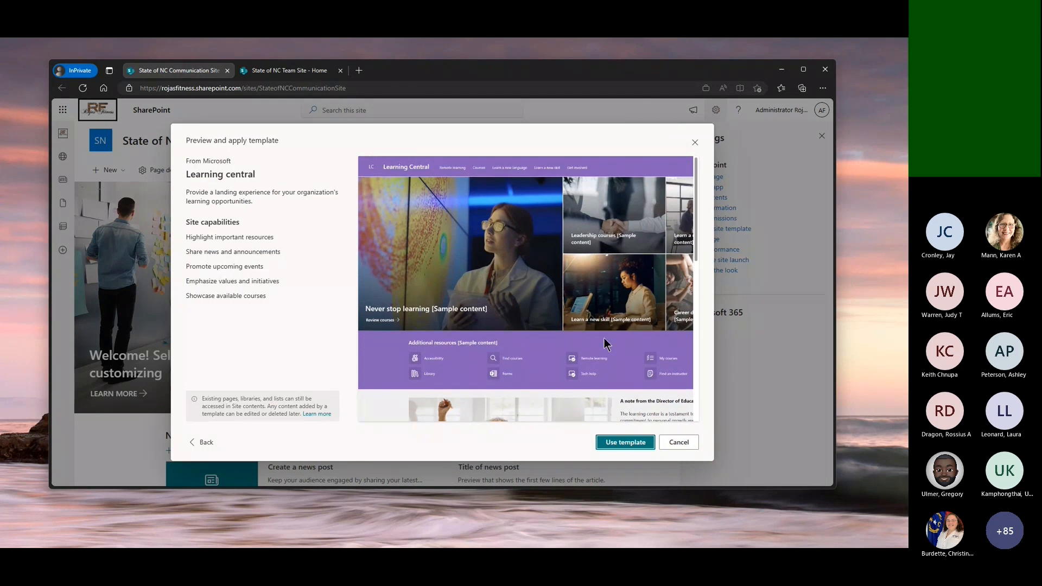
scroll(606, 344, "down", 2)
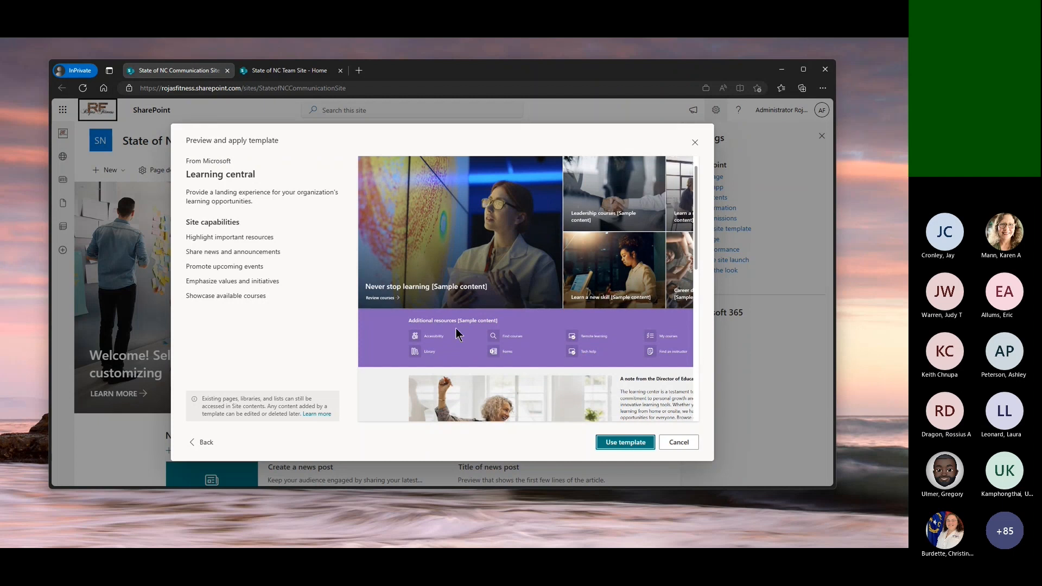
scroll(510, 339, "down", 3)
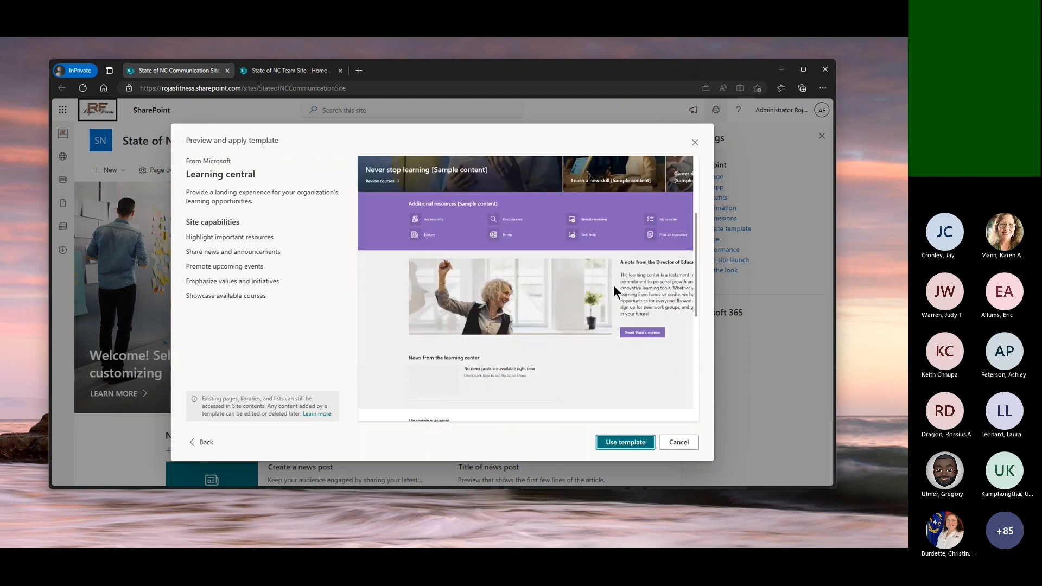
scroll(573, 360, "down", 6)
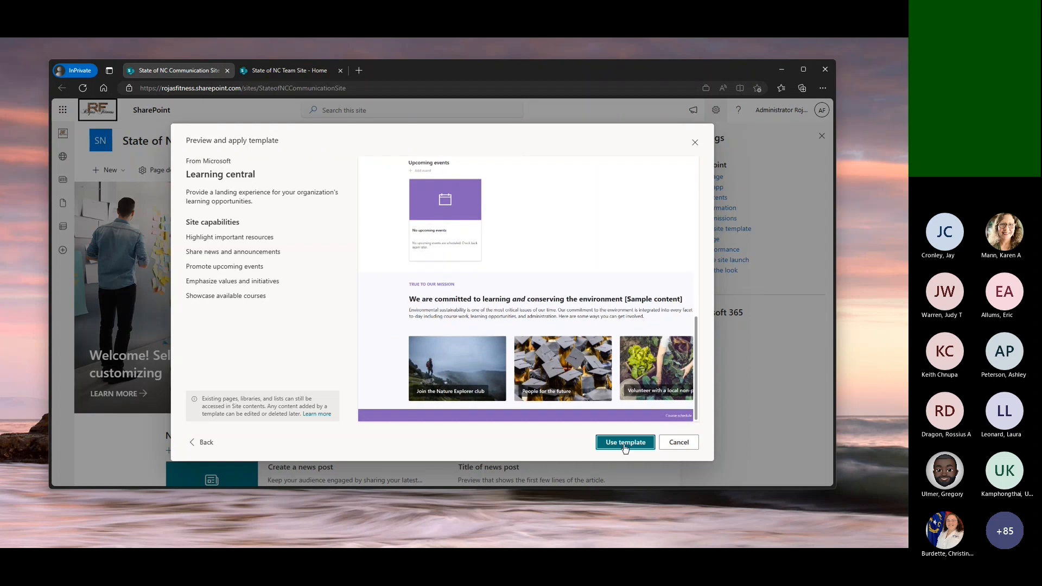
left_click(678, 442)
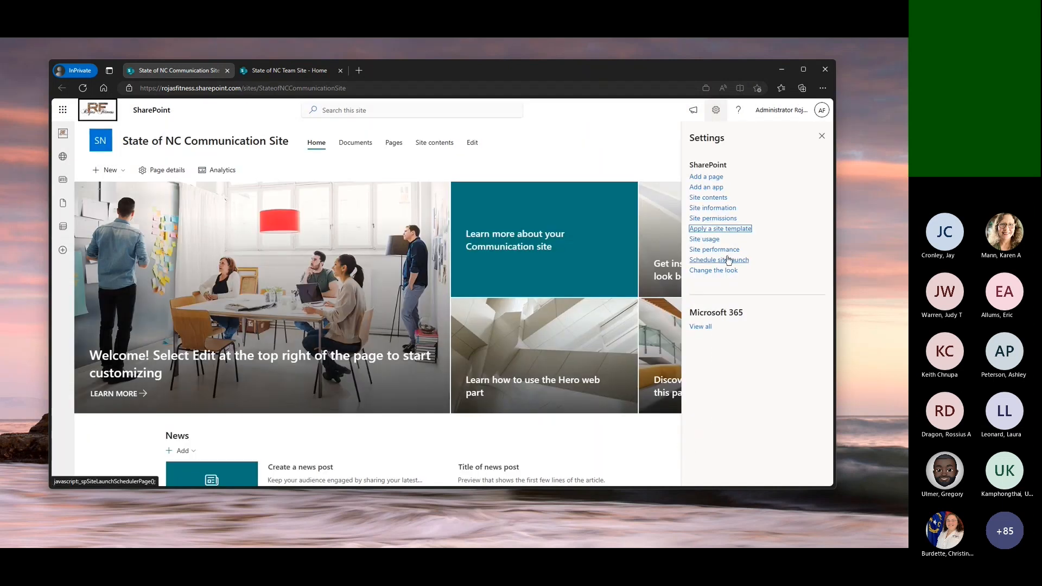
Reopen the site template gallery and preview the Department template's full layout, then cancel without applying it
left_click(728, 229)
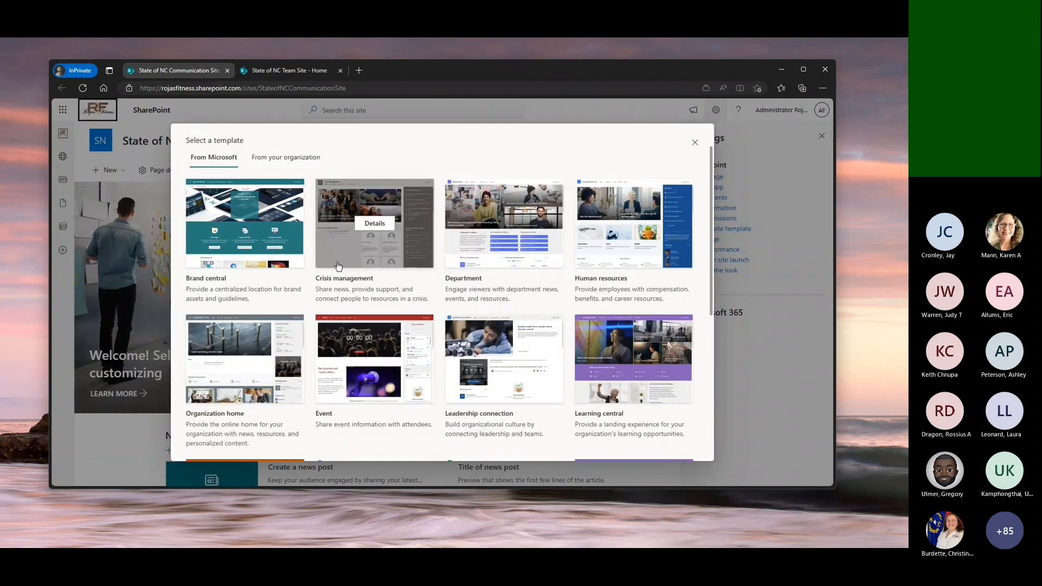
left_click(541, 257)
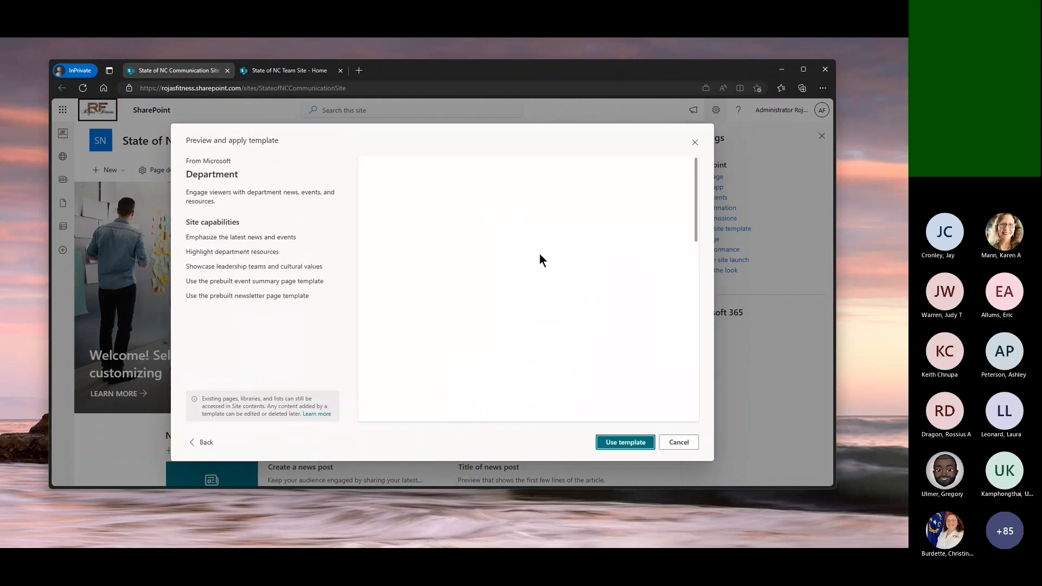
scroll(614, 296, "down", 6)
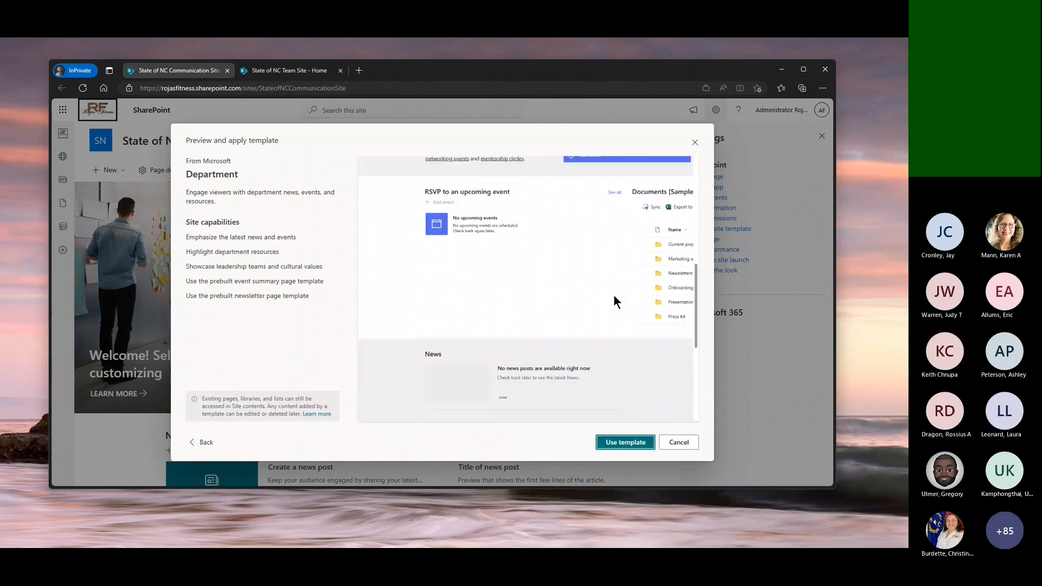
scroll(614, 298, "down", 2)
scroll(613, 294, "down", 2)
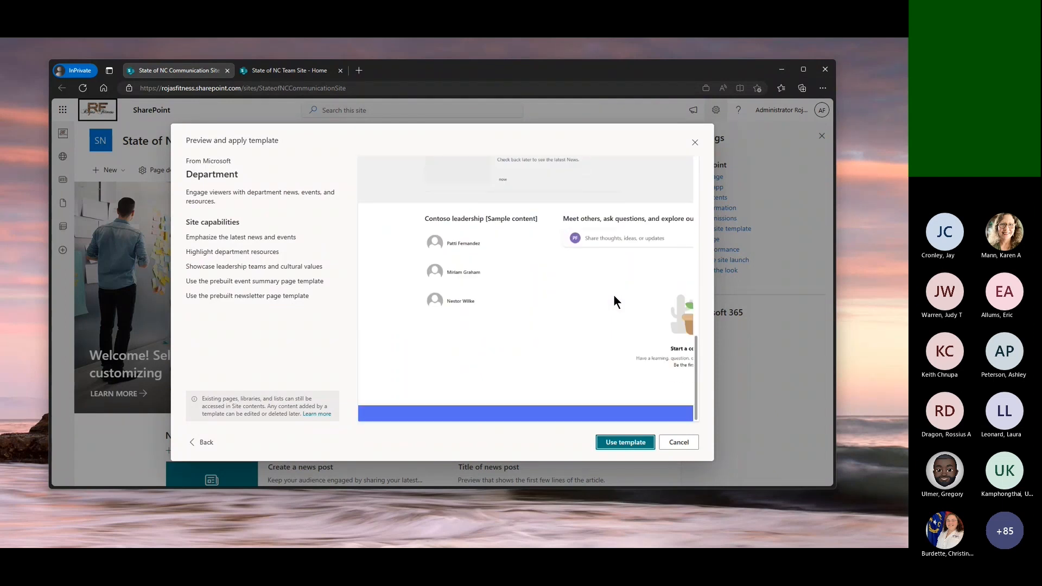
scroll(614, 295, "up", 10)
left_click(684, 445)
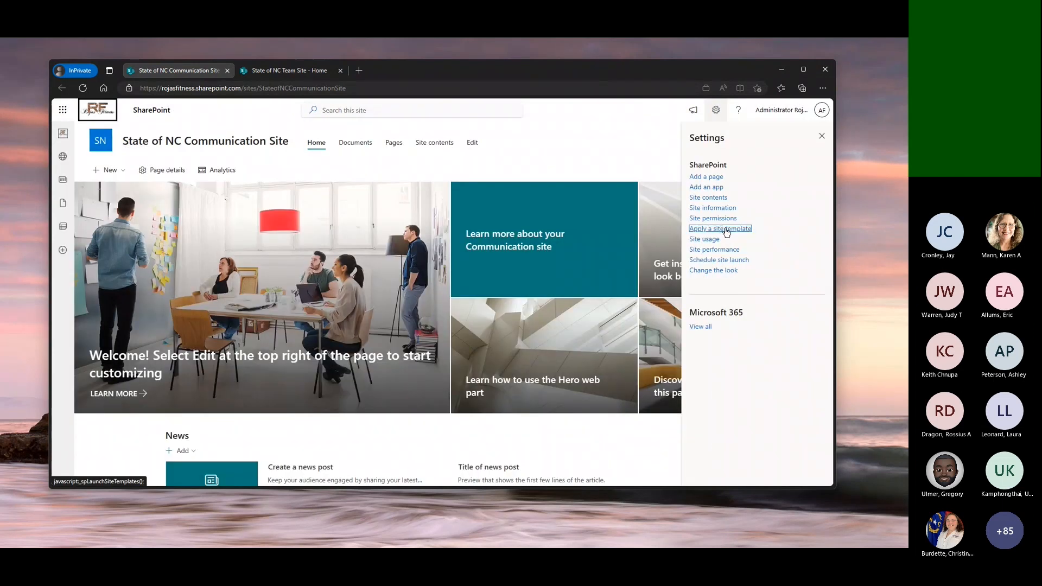
Preview Microsoft's Organization home template, apply it to the communication site, and dismiss the next-steps suggestions
left_click(724, 229)
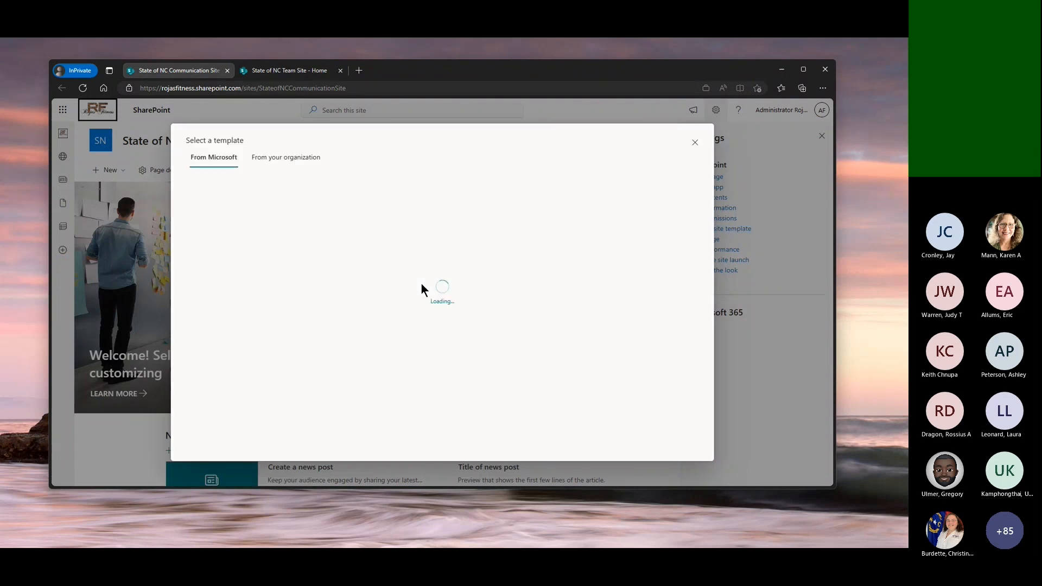
mouse_move(295, 238)
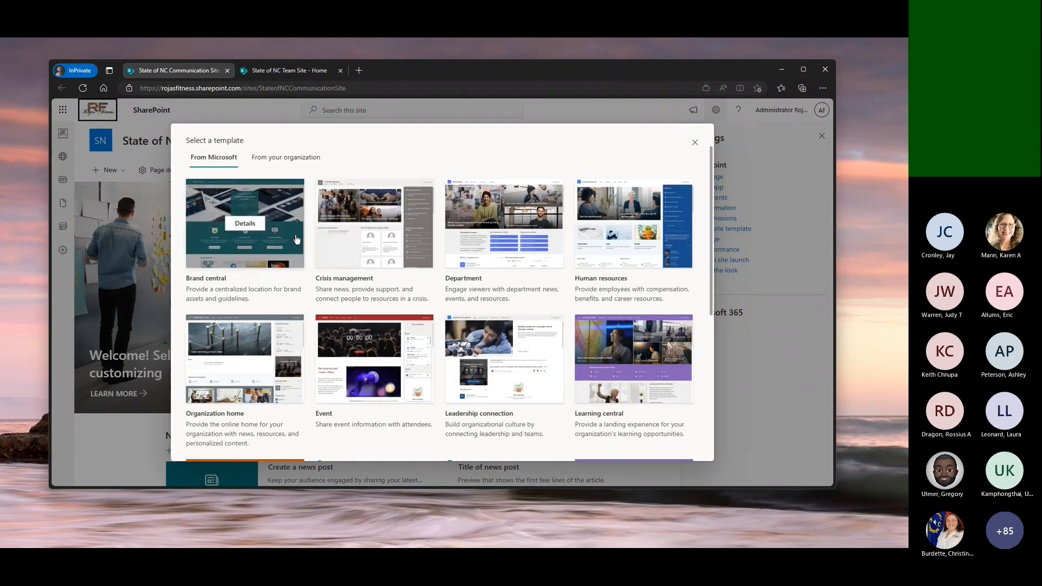
left_click(293, 361)
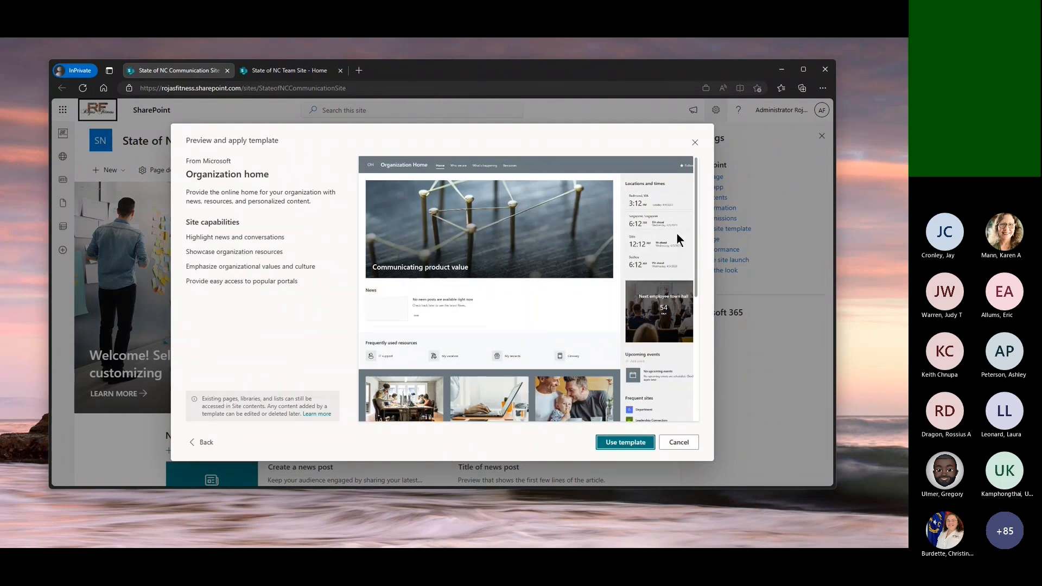
scroll(526, 376, "down", 2)
scroll(526, 380, "down", 3)
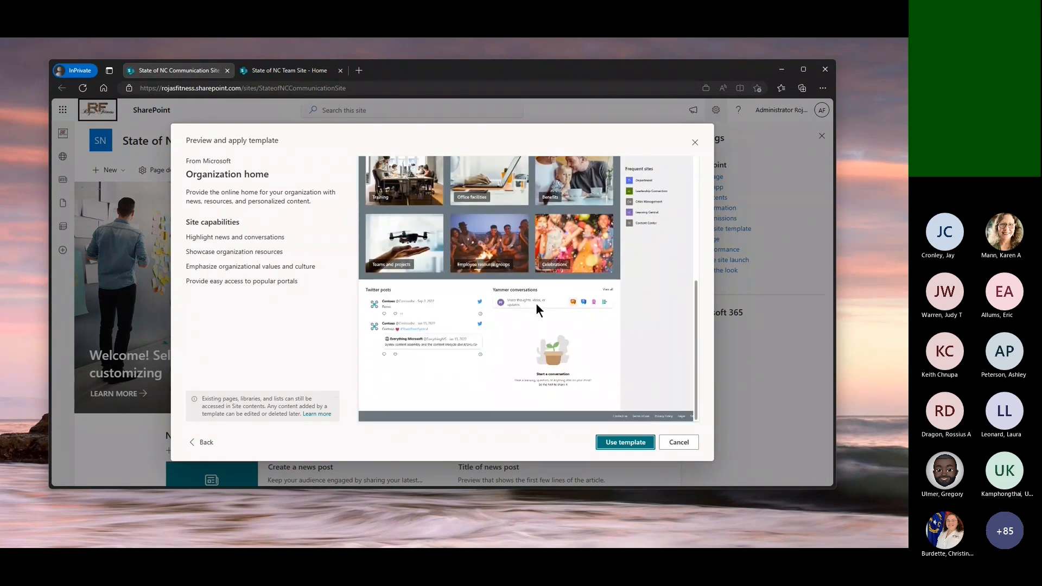
left_click(629, 444)
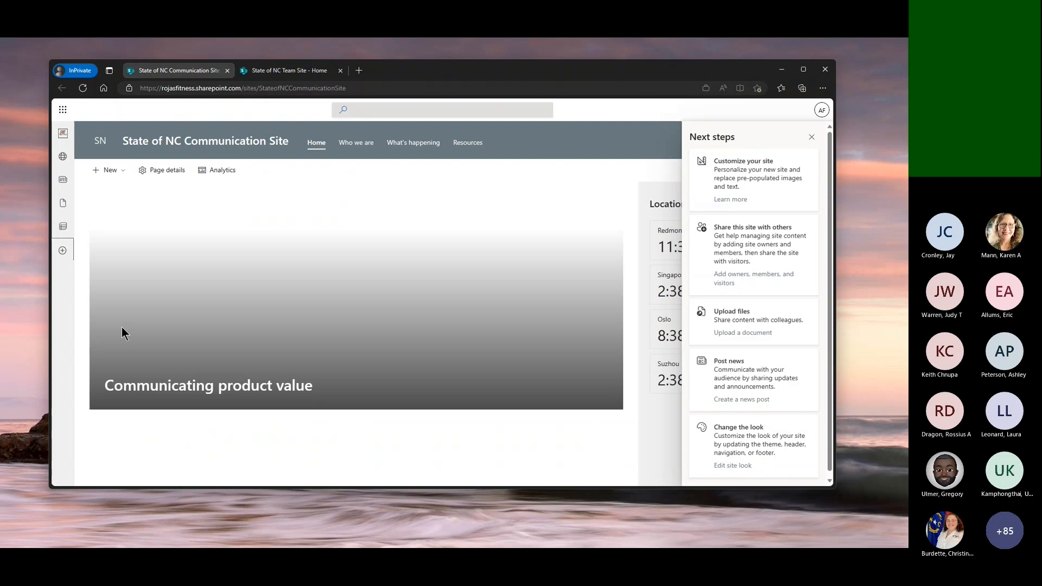
left_click(811, 137)
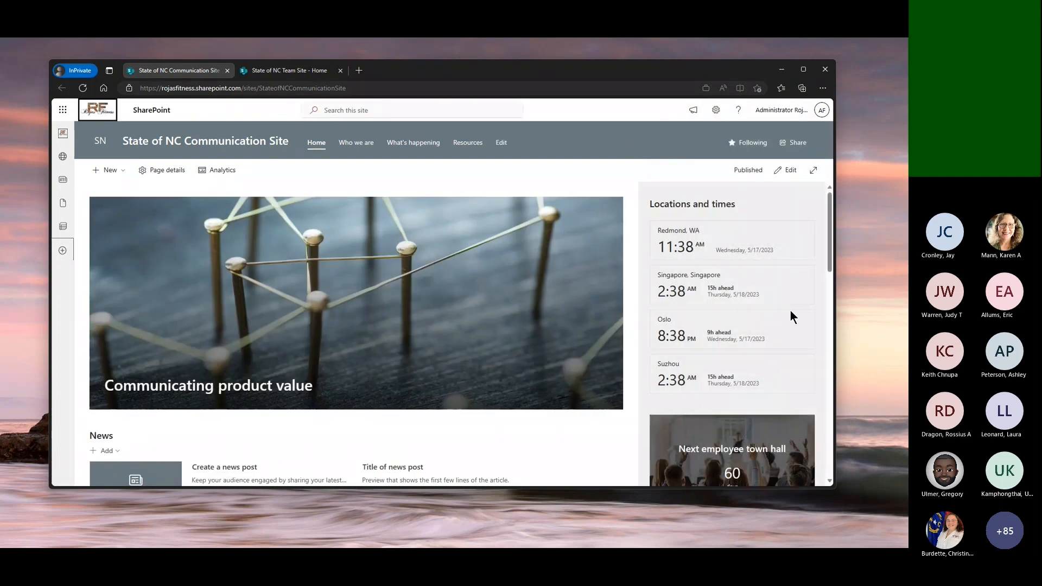
Examine the communication site's new home page, from locations and times through the resource tiles to the Twitter and Yammer sections
scroll(790, 311, "down", 6)
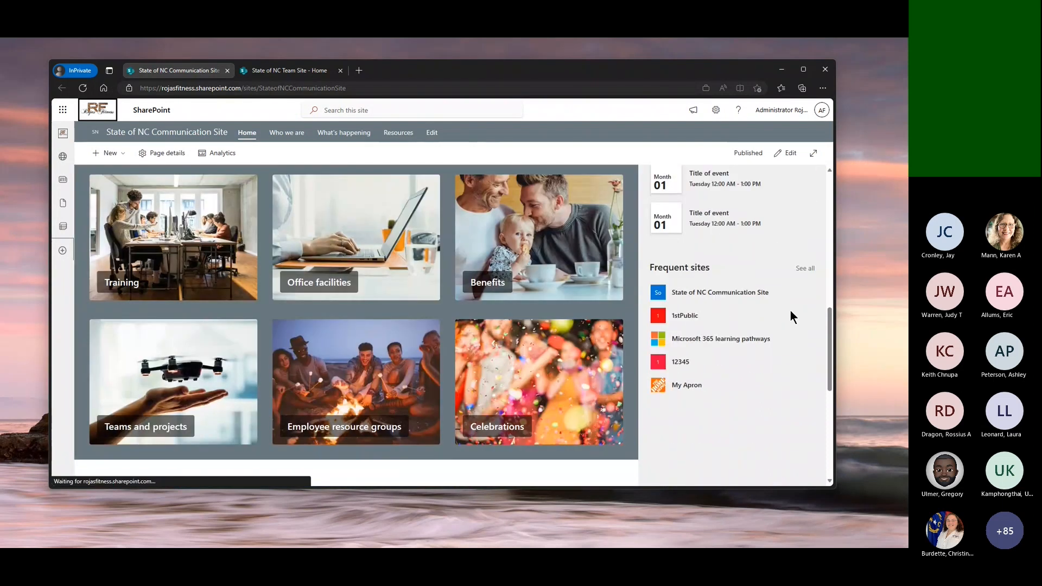
scroll(790, 310, "down", 5)
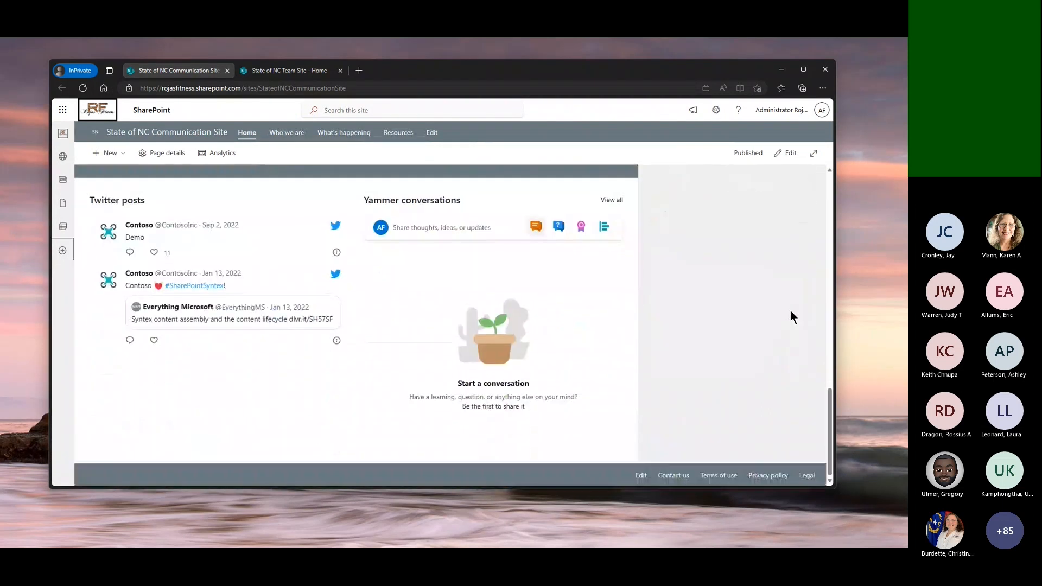
scroll(789, 311, "up", 5)
scroll(790, 310, "up", 5)
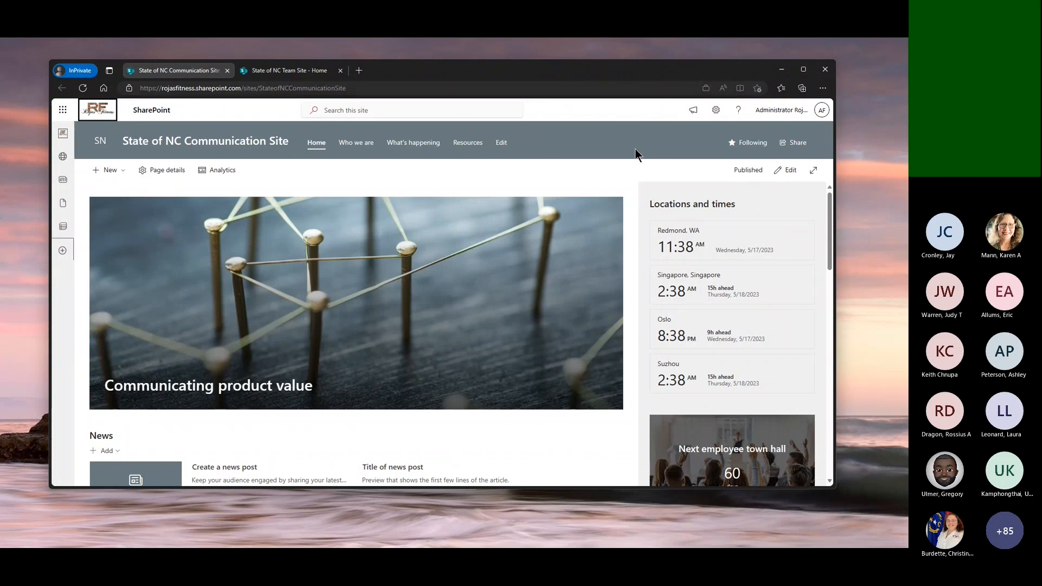
Switch to the State of NC Team Site and bring up the page templates for a new page
left_click(286, 72)
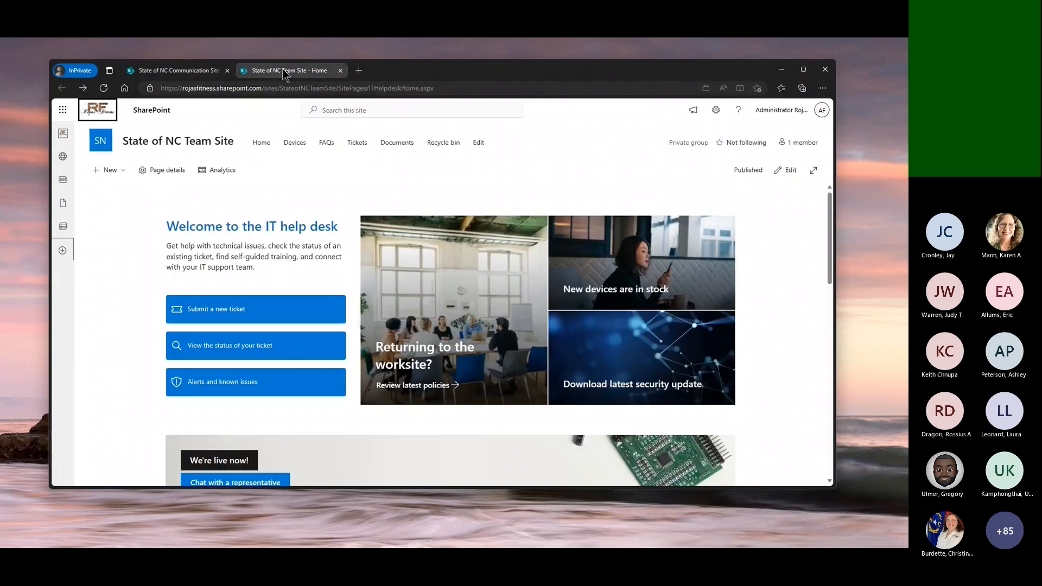
left_click(123, 173)
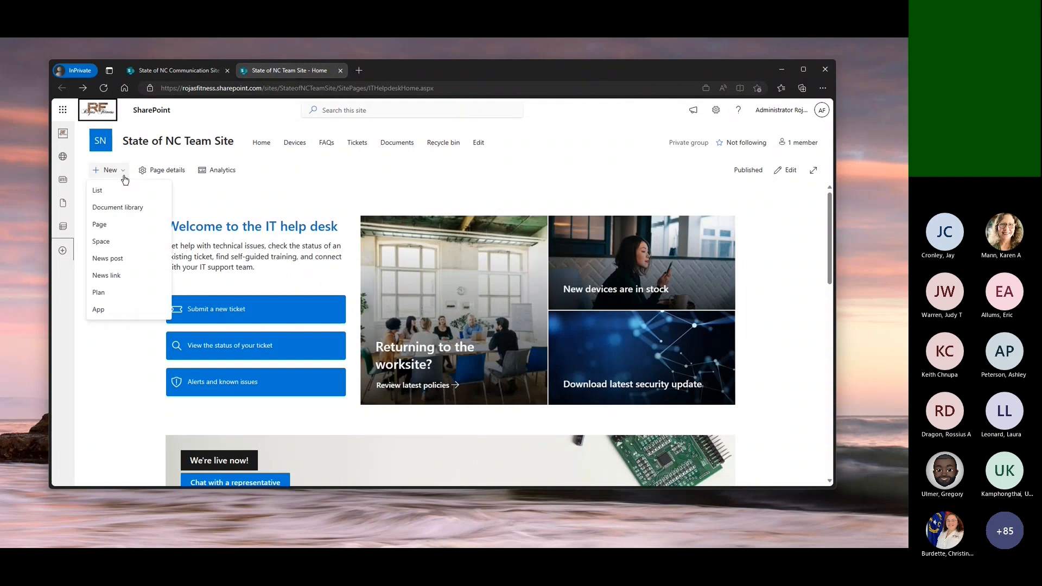
left_click(109, 225)
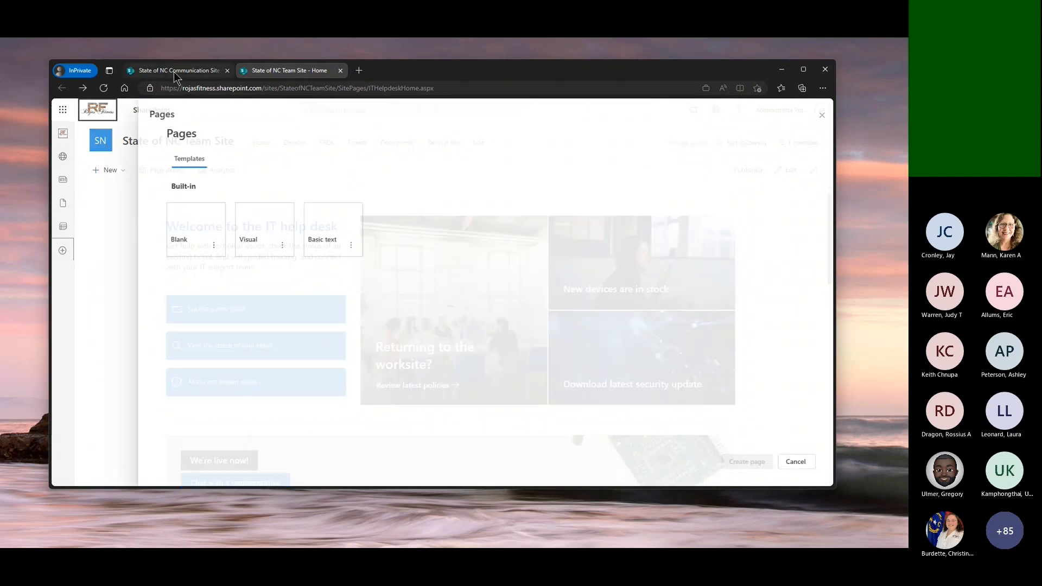
Return to the State of NC Communication Site, start a new page, and preview the Visual page template
left_click(173, 71)
left_click(122, 171)
left_click(100, 225)
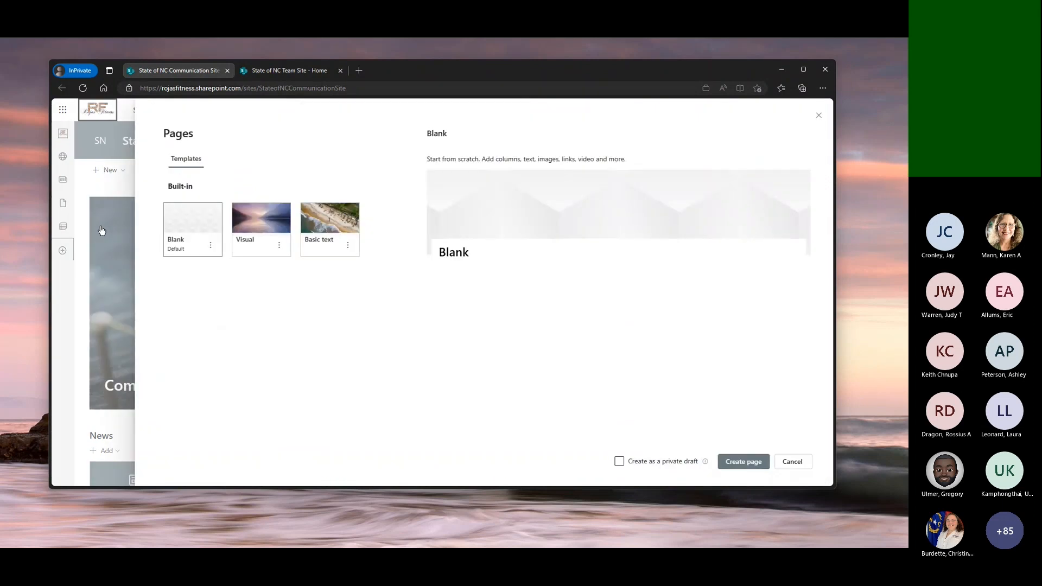
left_click(271, 228)
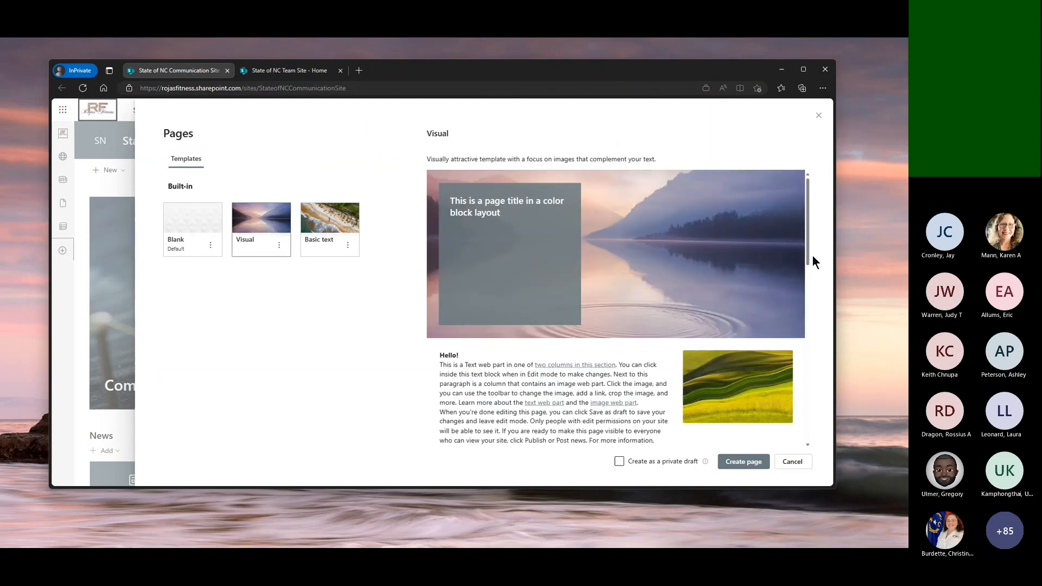
left_click_drag(812, 254, 808, 319)
left_click(808, 320)
Choose the Basic text template for the new page and set it to be created as a private draft
left_click(332, 242)
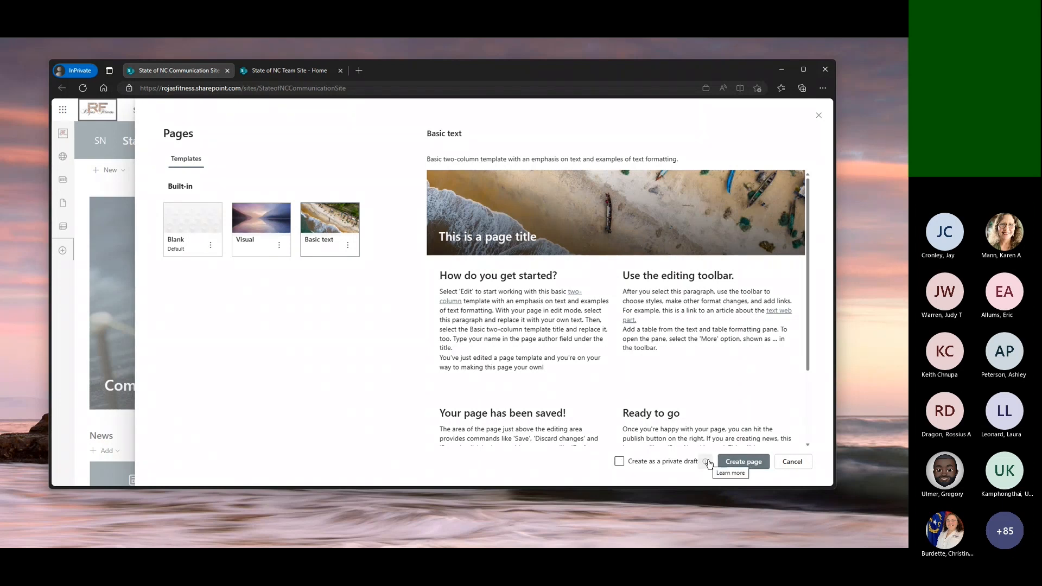
left_click(620, 462)
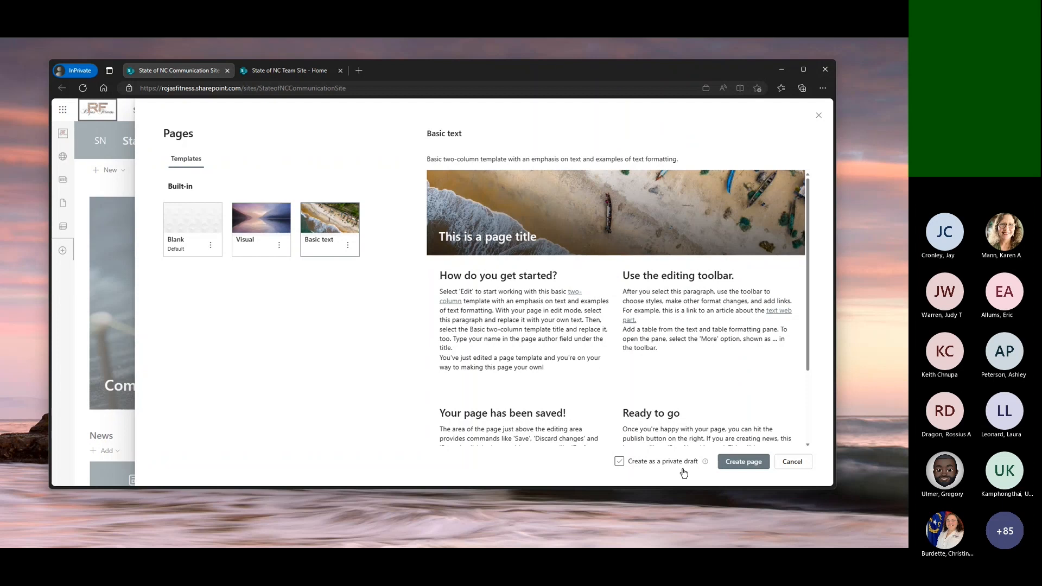
Create the page as configured and title it "State of NC Comm Site New Page"
left_click(682, 468)
left_click(739, 461)
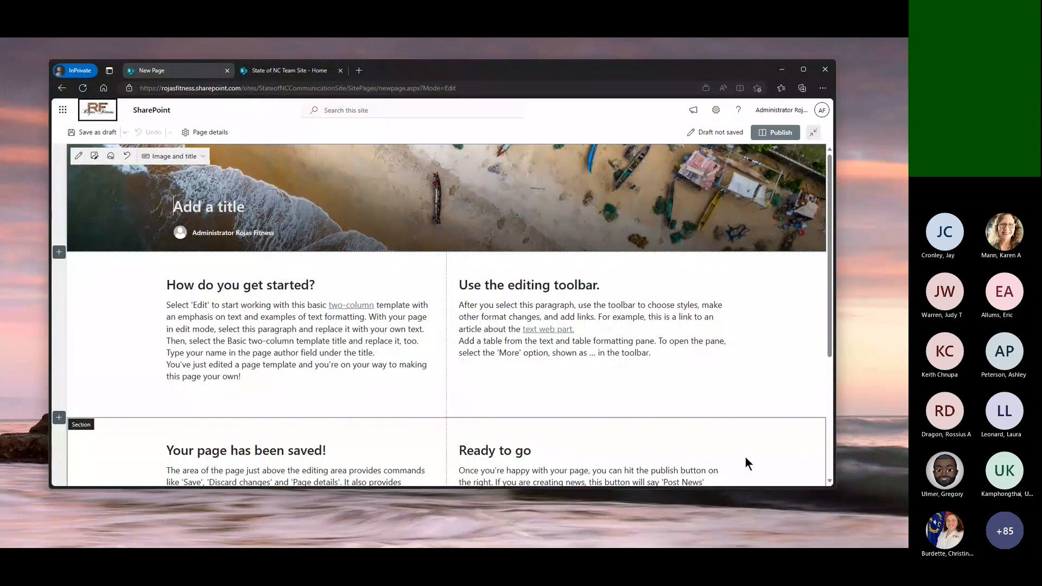
type("State")
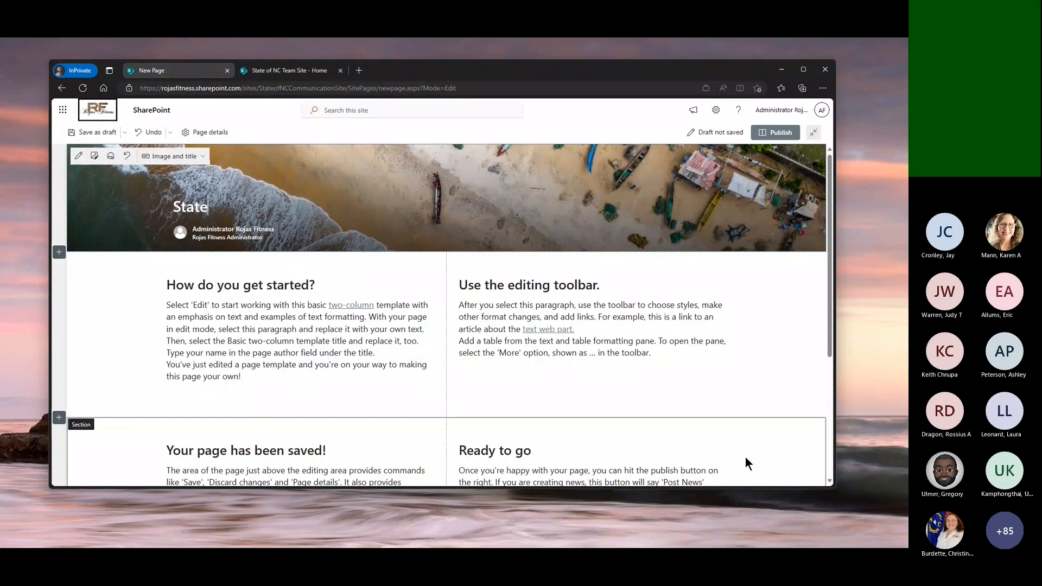
type(" of NC C")
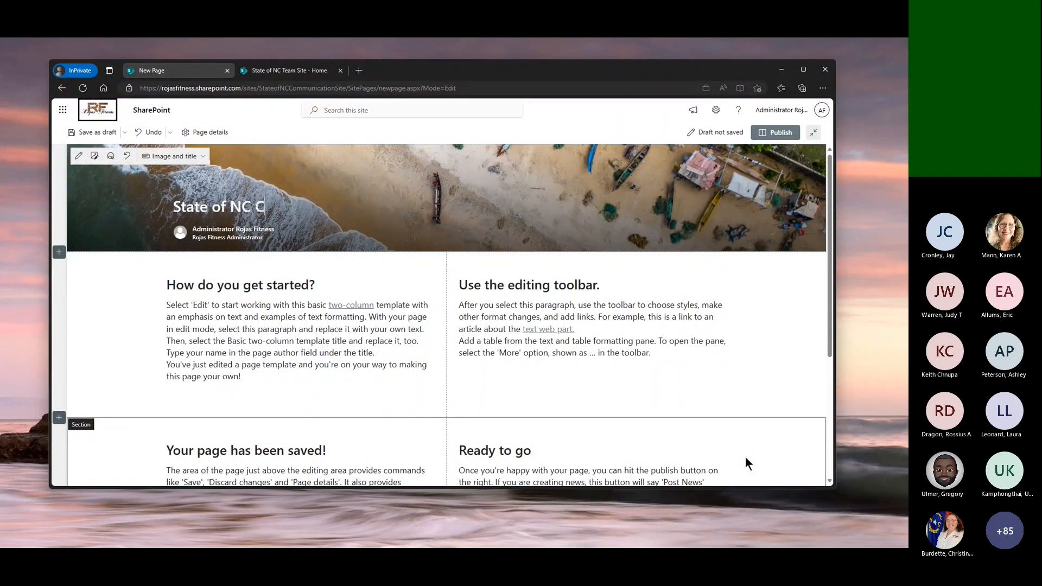
type("omm Site New Page")
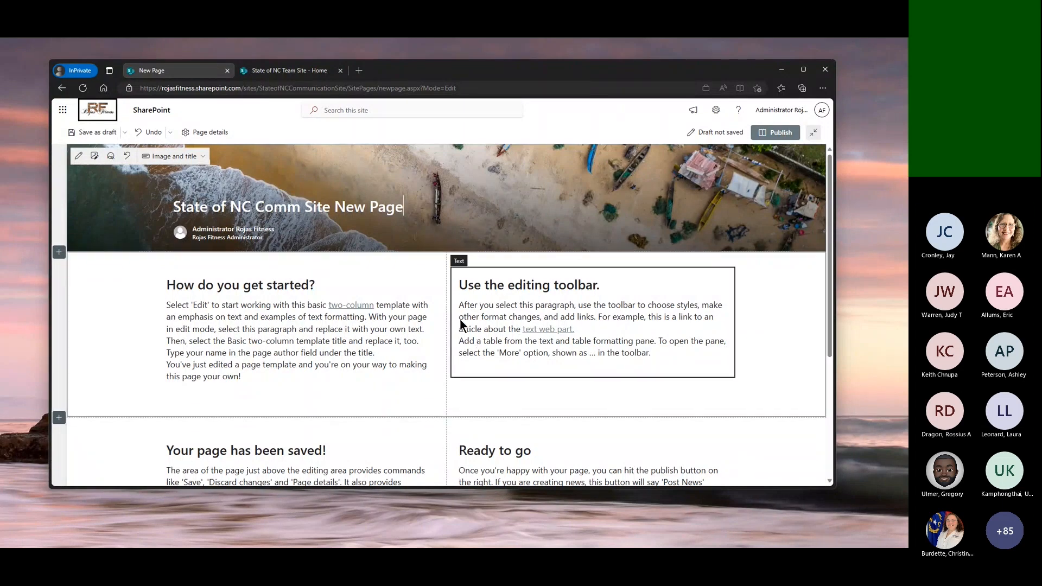
Try deleting part of the first paragraph under "How do you get started?", and undo the deletion
left_click(238, 310)
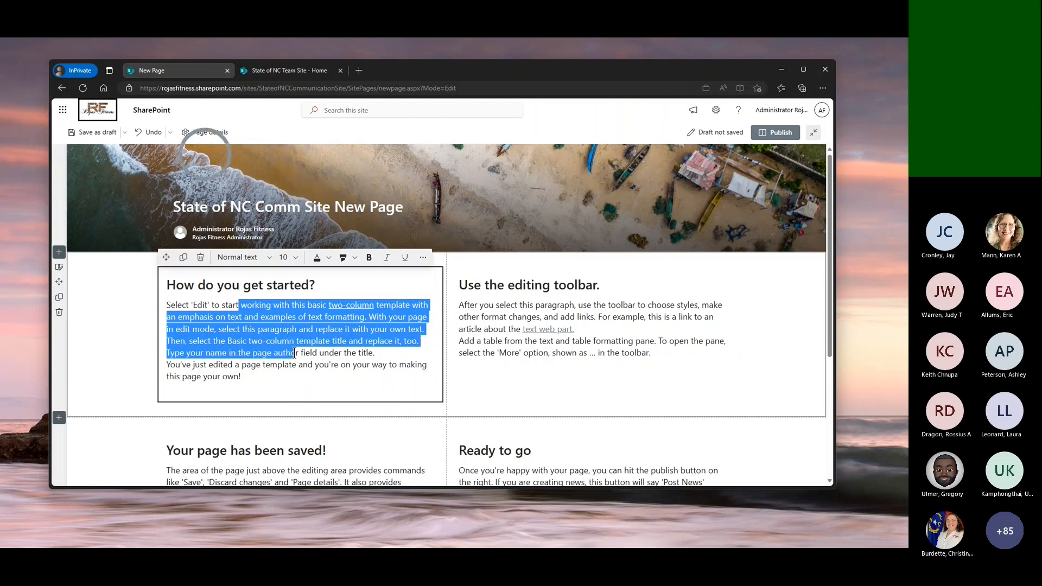
key("Delete")
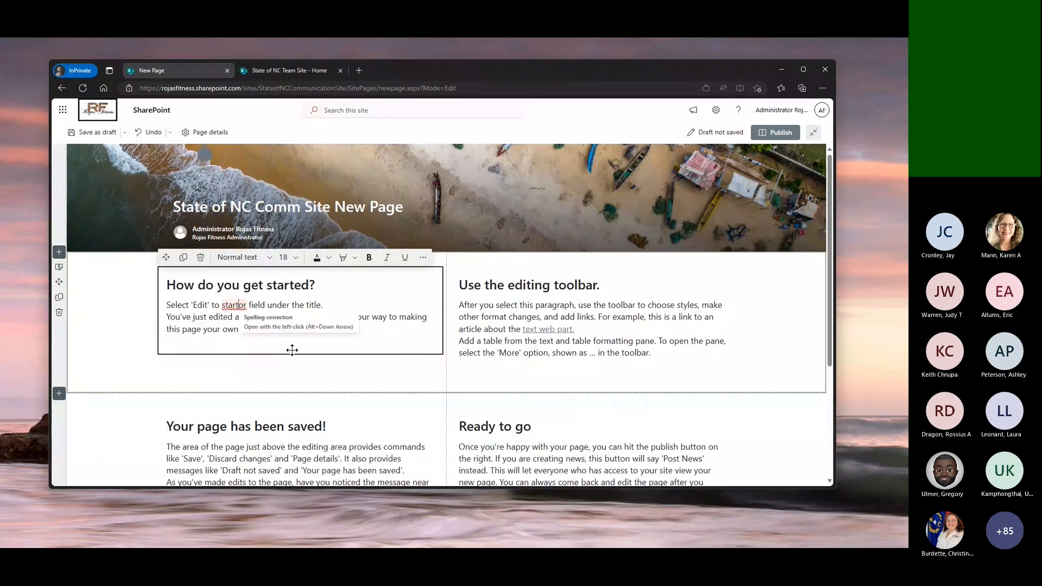
key("ctrl+z")
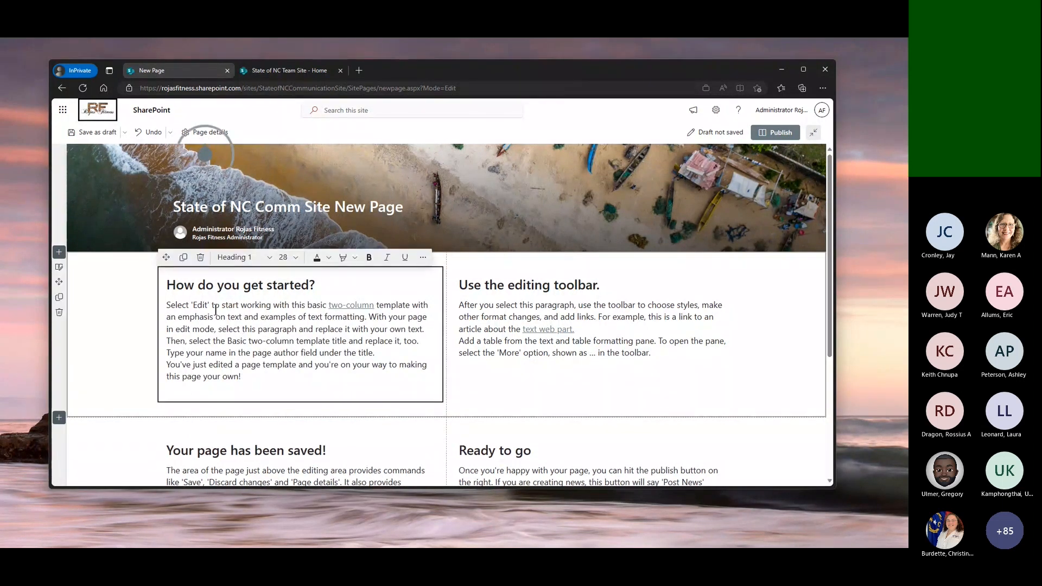
Under "How do you get started?", highlight most of the first paragraph in yellow and italicize the end of the last sentence
left_click_drag(186, 305, 256, 353)
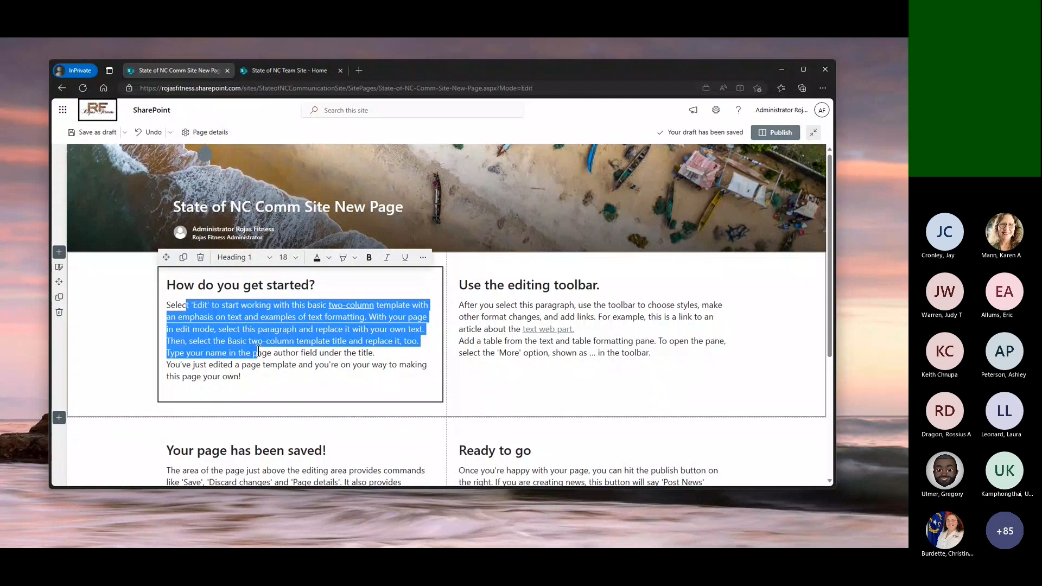
left_click(354, 259)
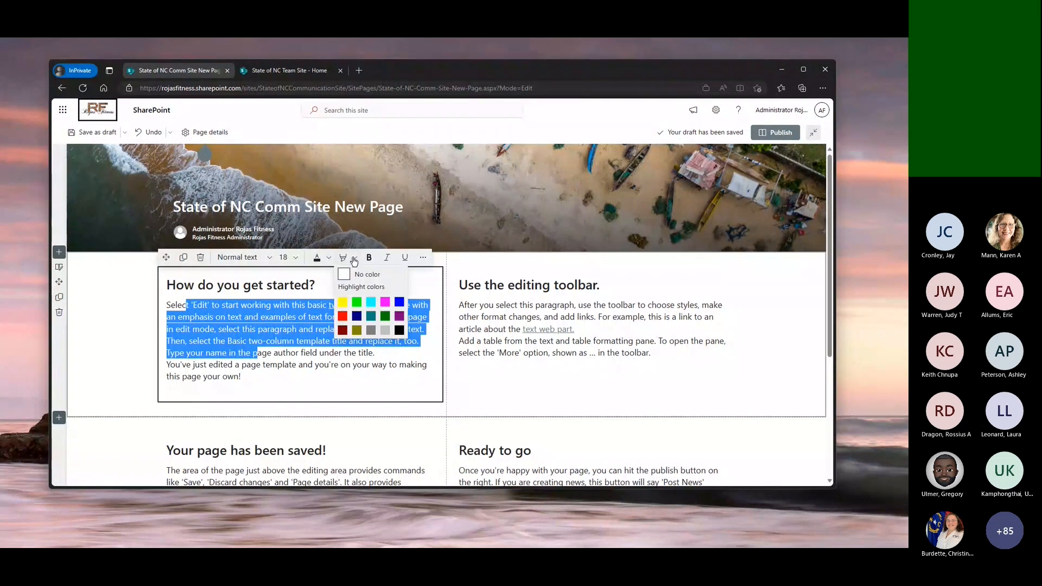
left_click(342, 302)
left_click_drag(270, 365, 286, 380)
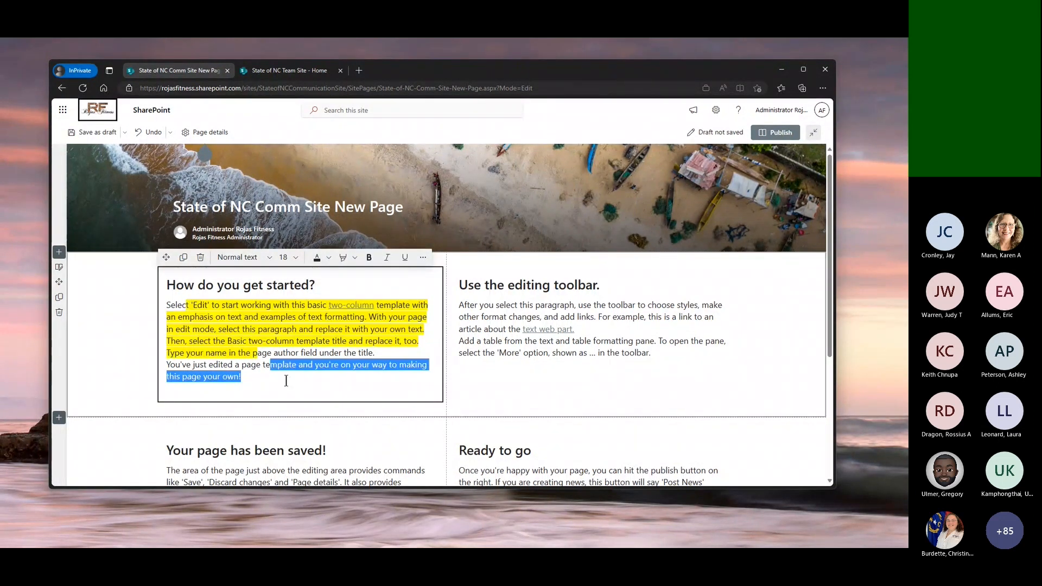
left_click(387, 259)
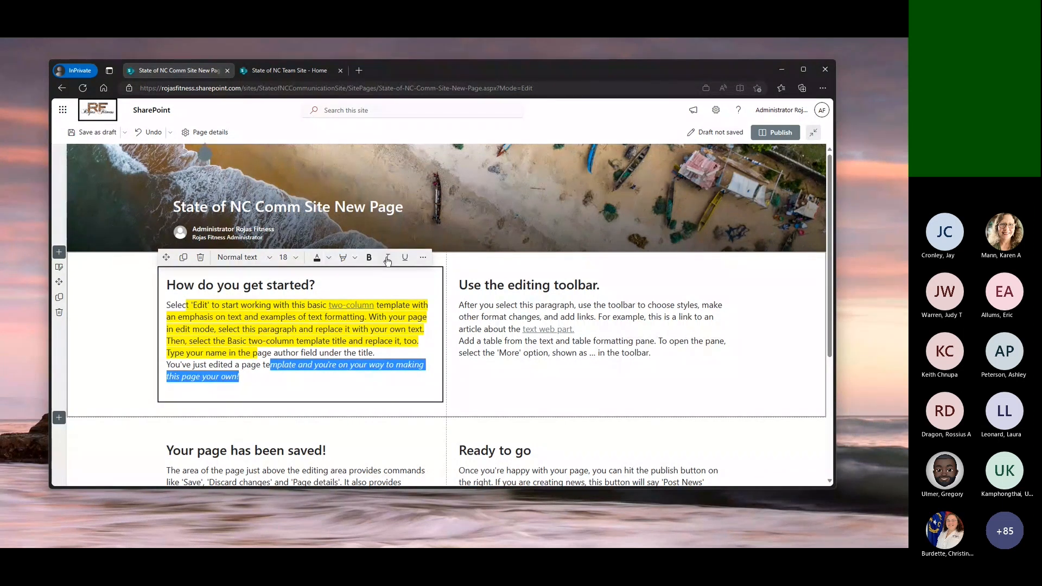
left_click(343, 388)
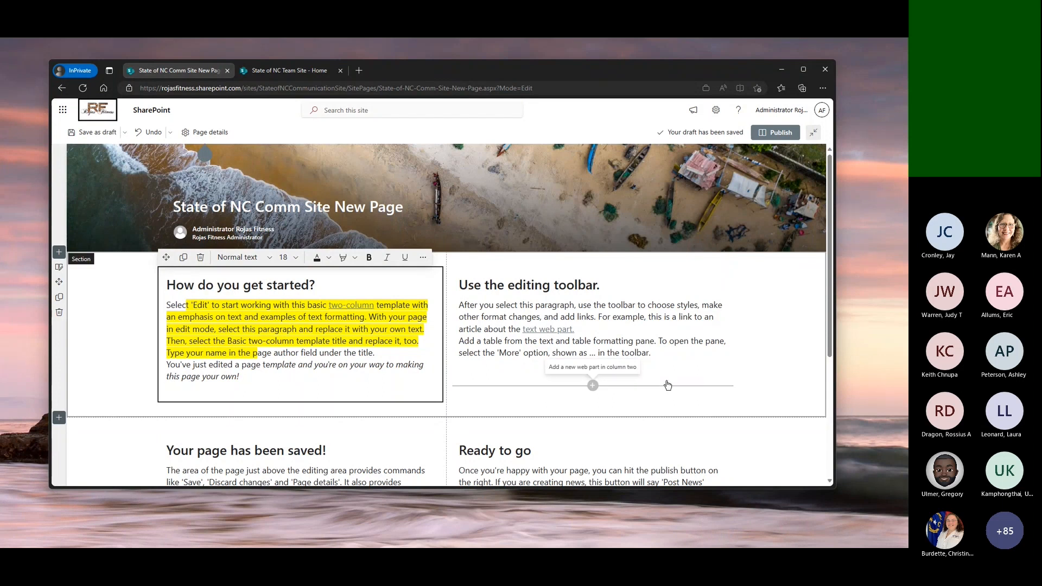
Try the One-third left and One-third right layouts on the first section, and set it to Three columns
scroll(815, 429, "down", 4)
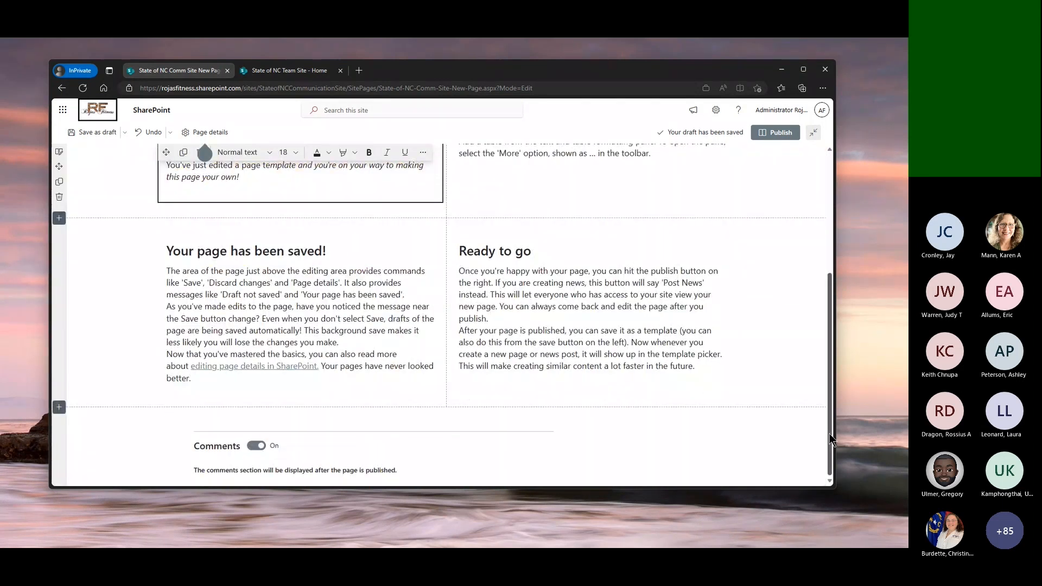
scroll(830, 438, "up", 4)
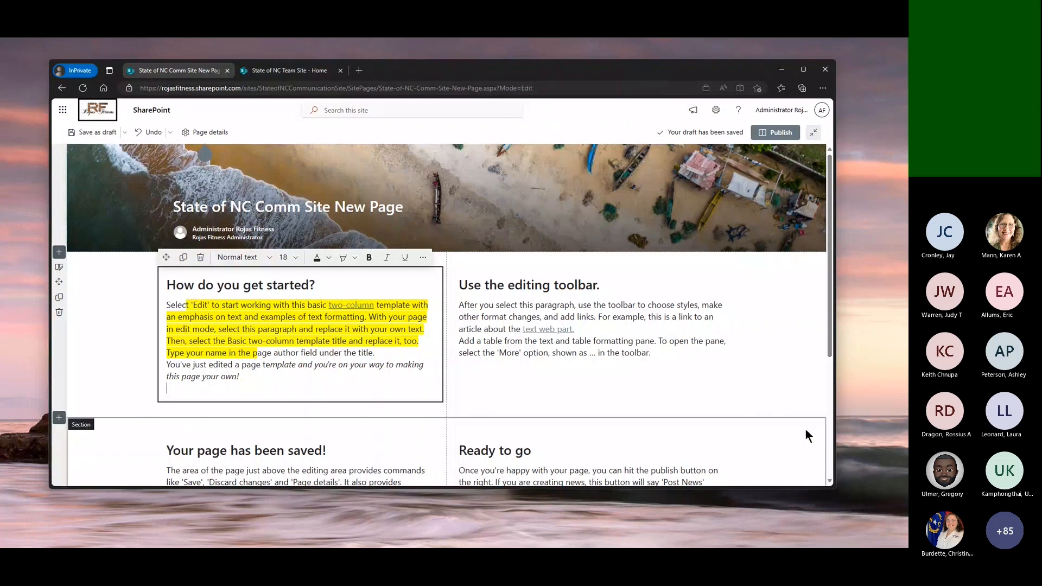
left_click(62, 272)
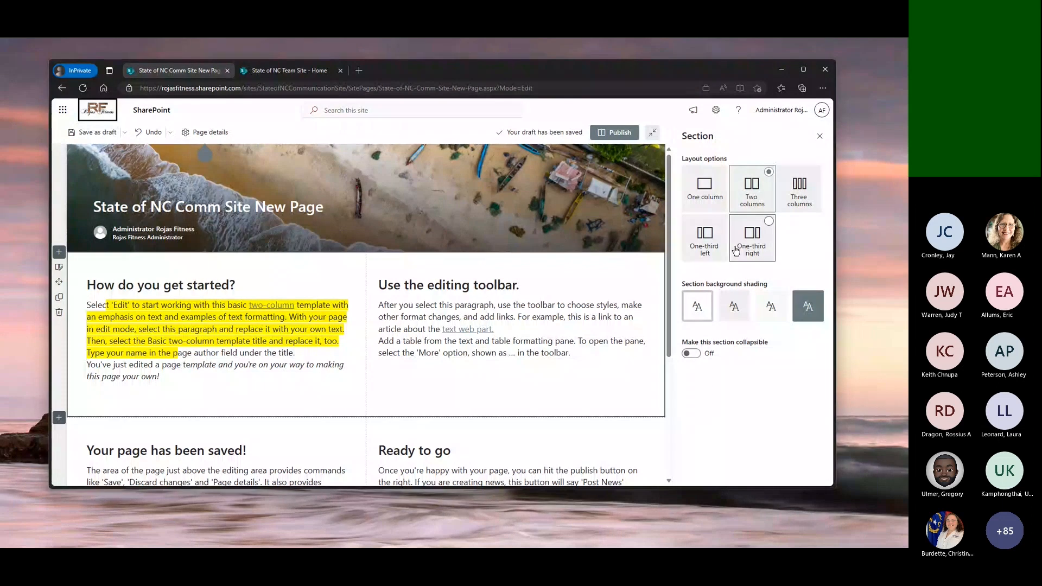
left_click(717, 249)
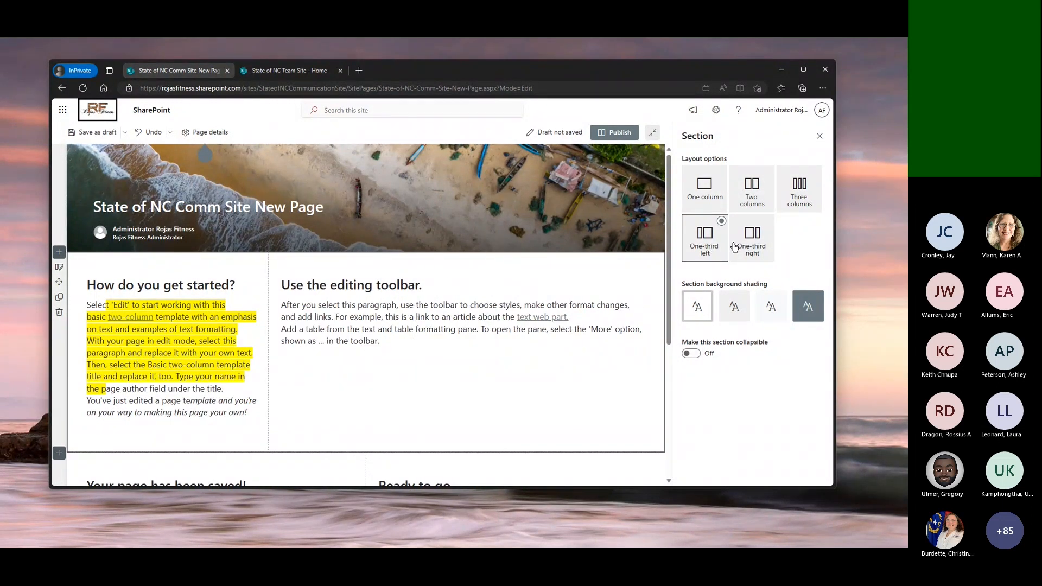
left_click(763, 242)
left_click(801, 194)
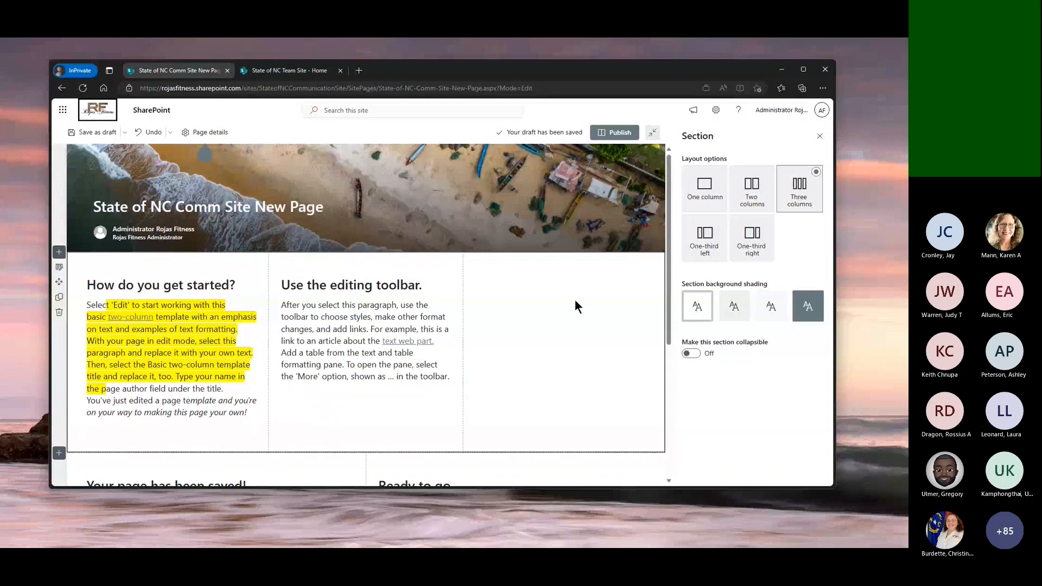
Add a Document library web part showing the Documents library in column three, and look over its size options and folder setting
mouse_move(571, 263)
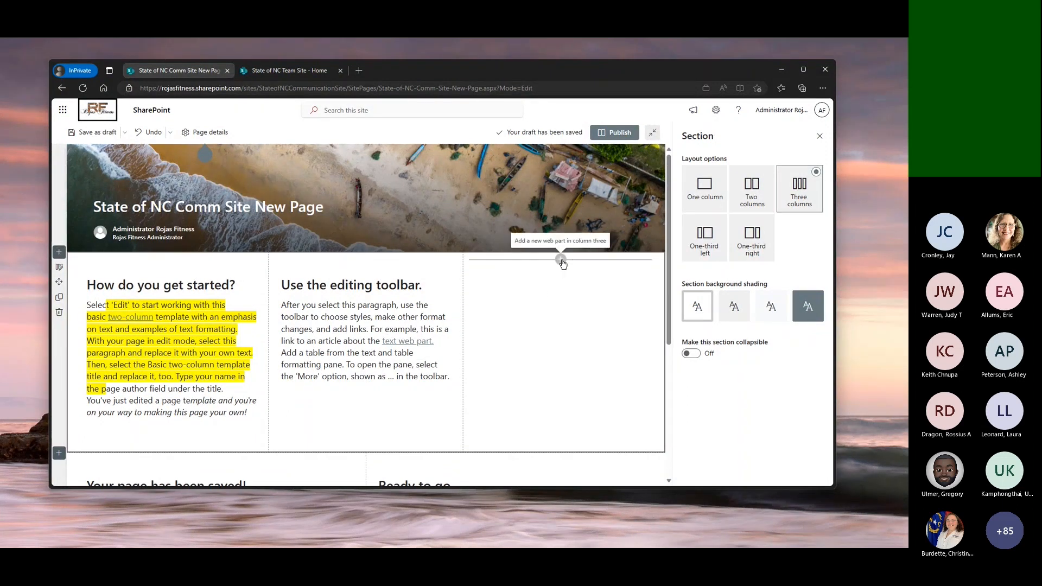
left_click(561, 260)
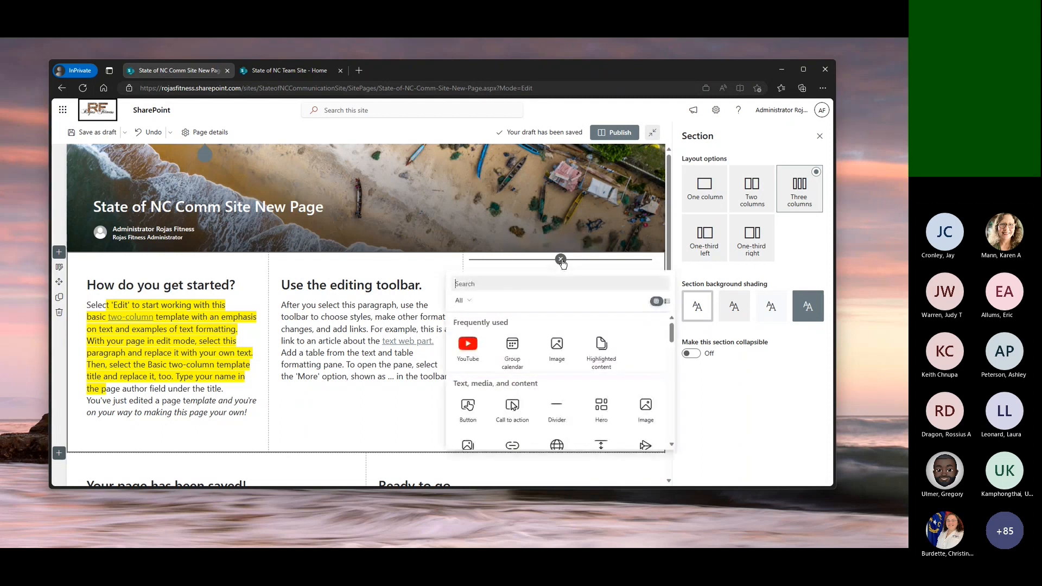
scroll(597, 402, "down", 1)
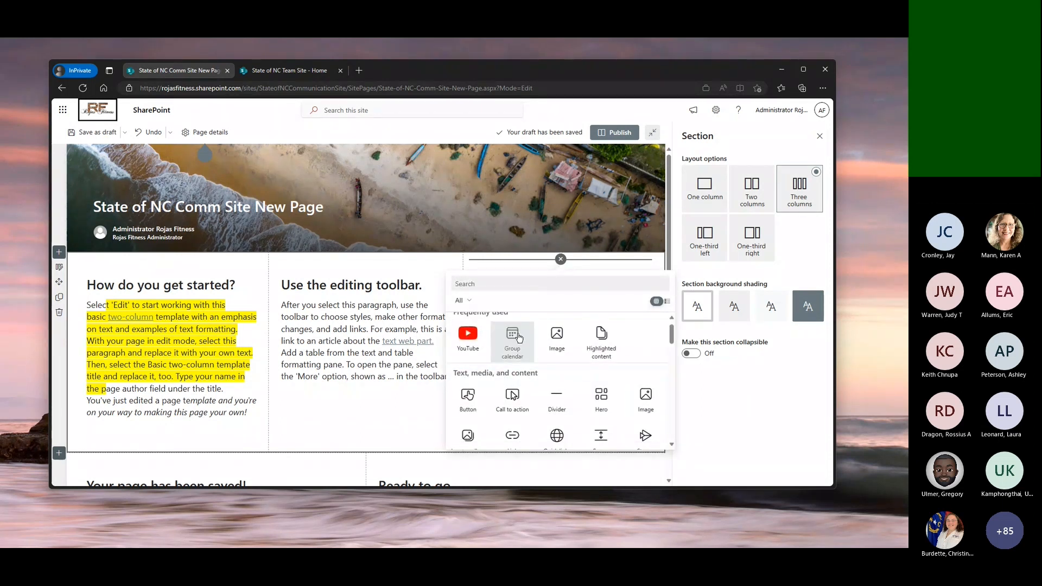
scroll(614, 378, "down", 1)
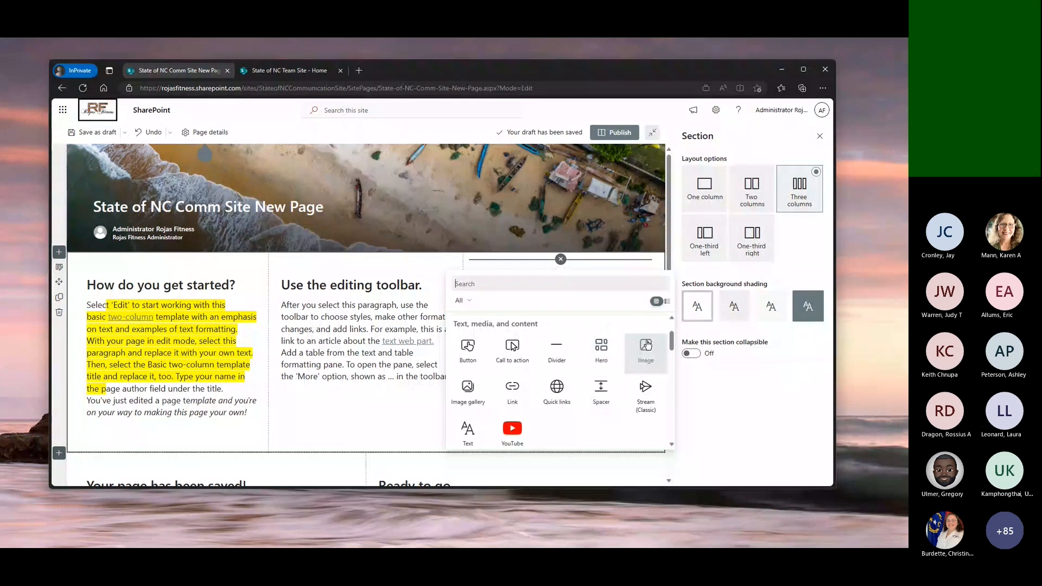
scroll(604, 413, "down", 1)
scroll(603, 413, "down", 1)
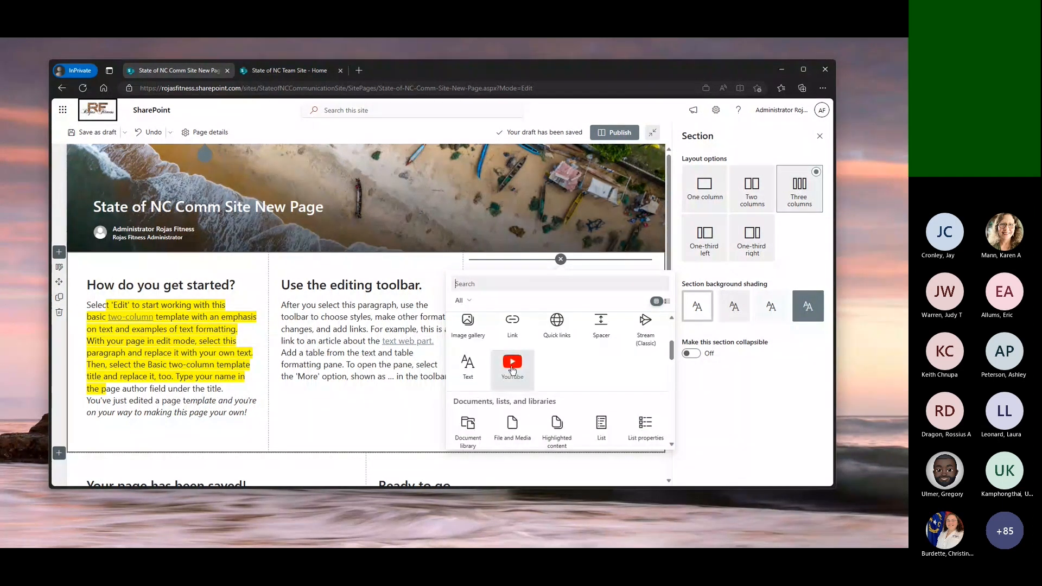
scroll(580, 366, "down", 2)
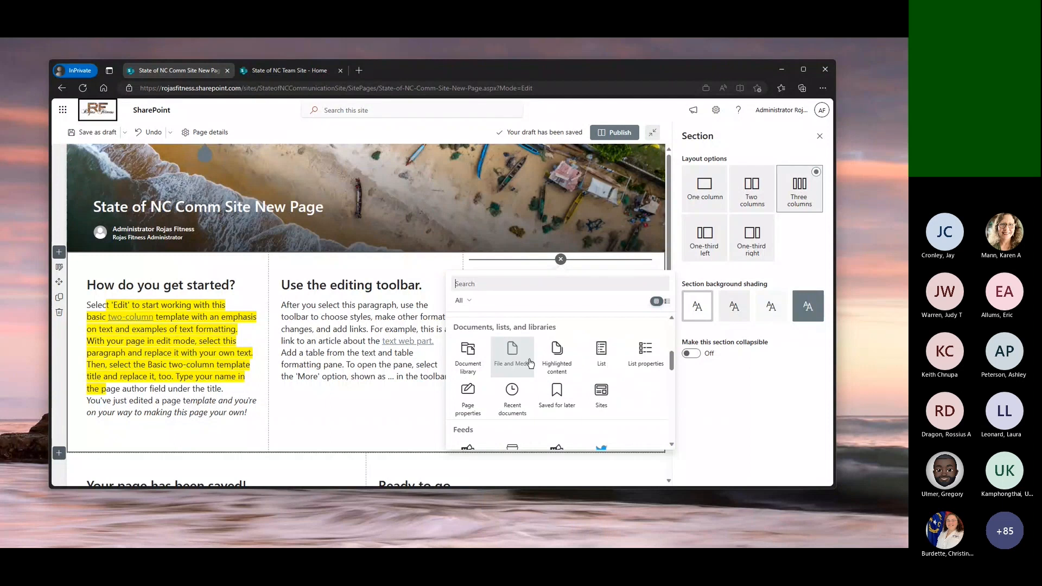
left_click(468, 359)
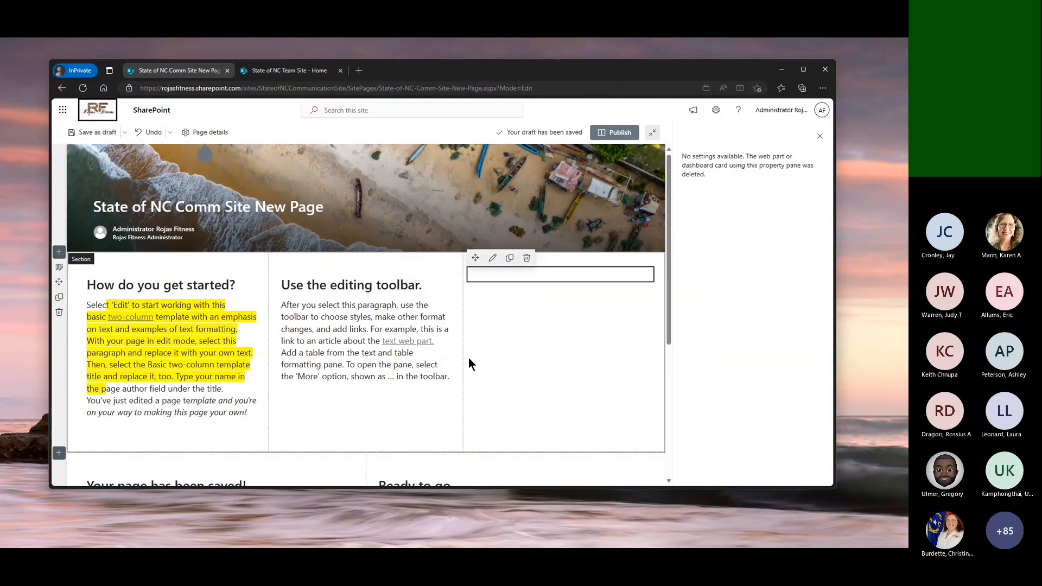
scroll(552, 387, "down", 1)
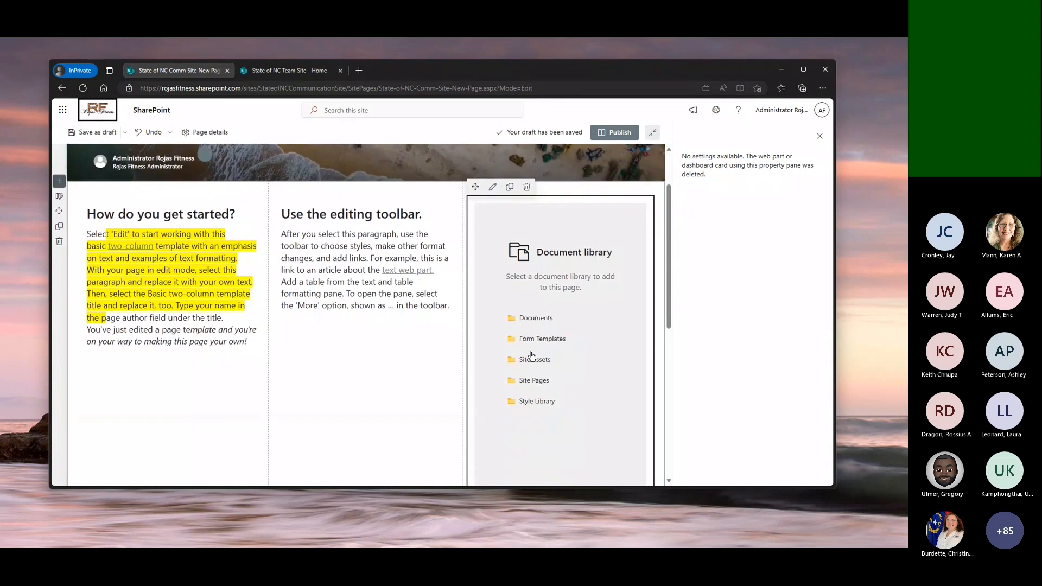
left_click(537, 320)
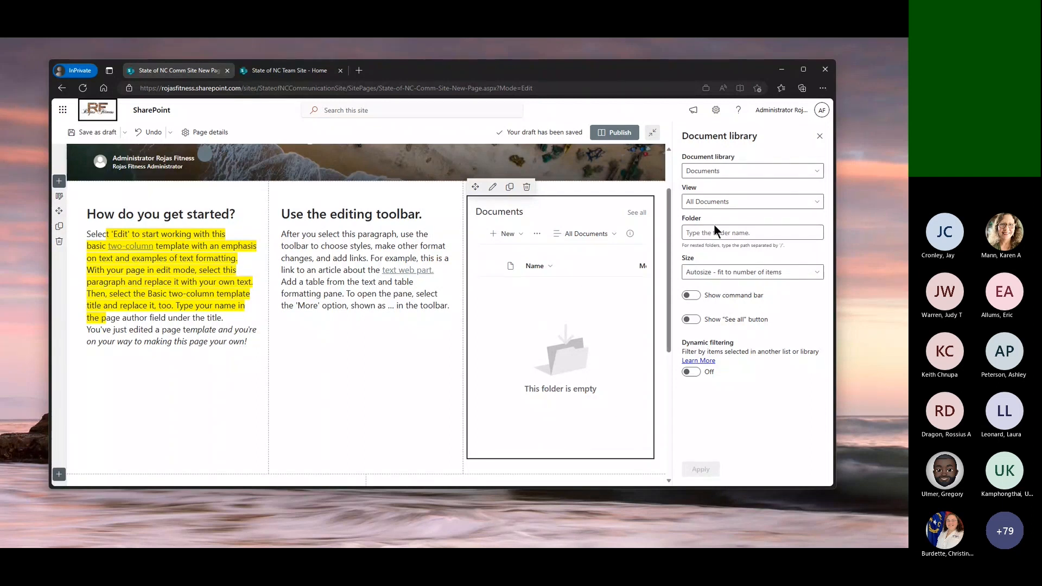
left_click(805, 272)
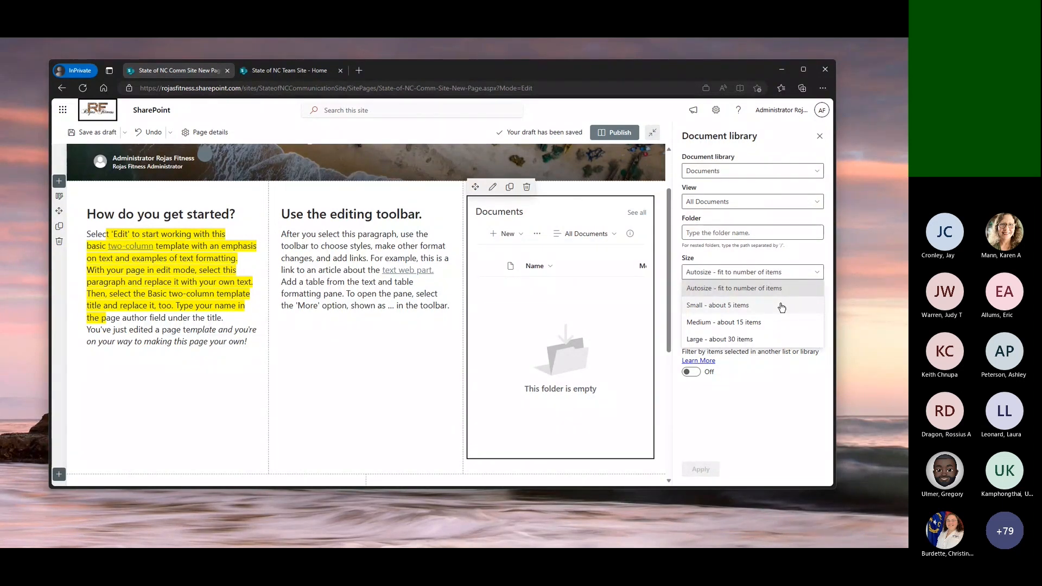
left_click(716, 237)
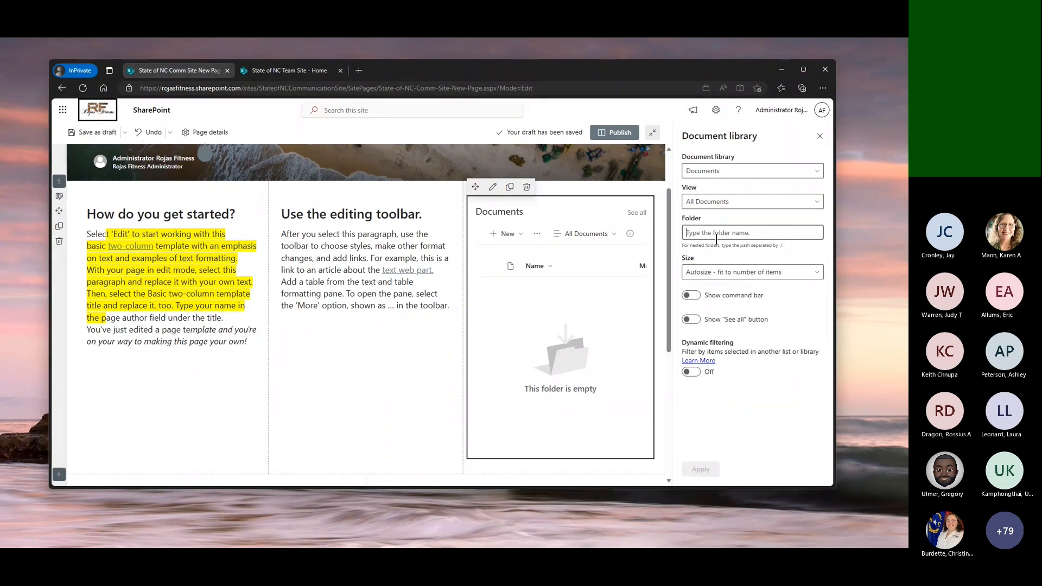
Open the settings of the first section, the one with the Documents library, and make it collapsible
left_click(395, 395)
scroll(395, 395, "down", 5)
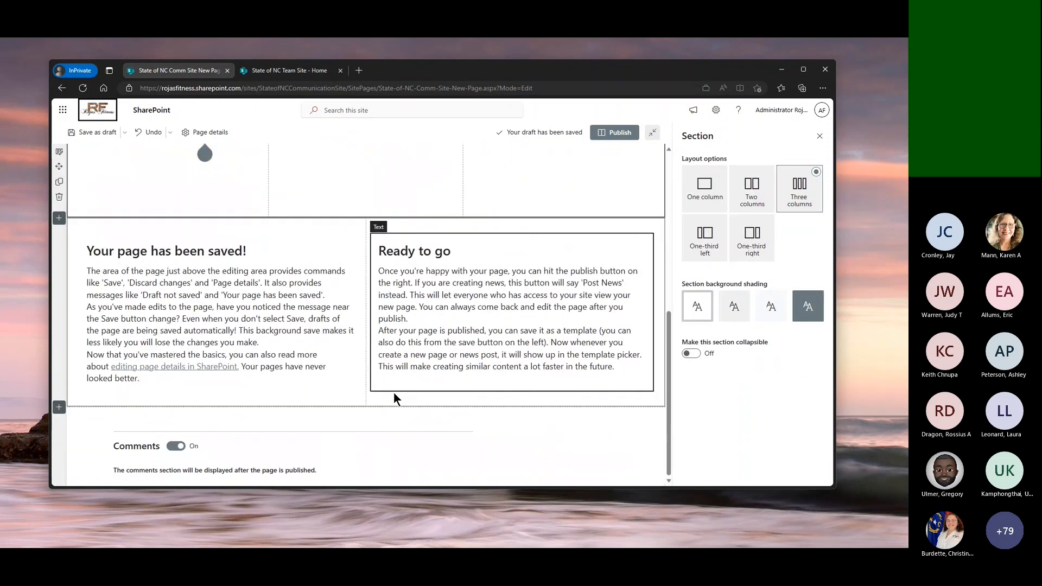
scroll(393, 392, "up", 5)
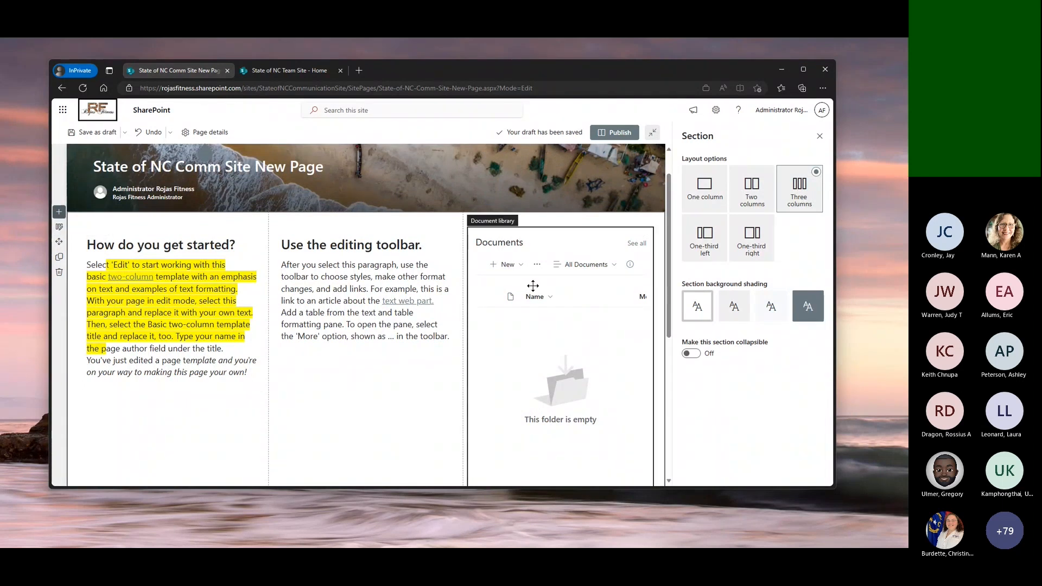
left_click_drag(683, 341, 776, 341)
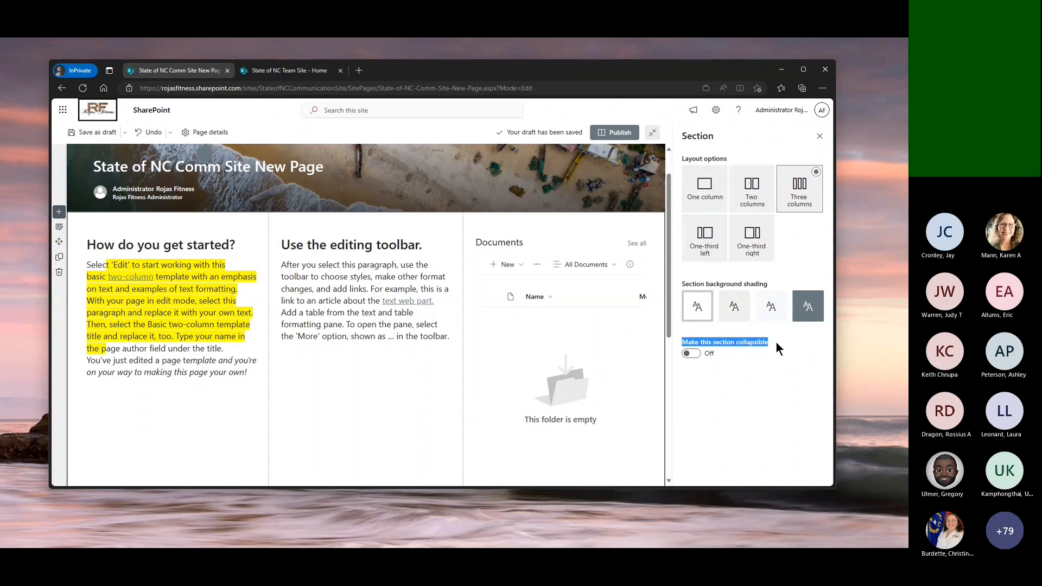
left_click(691, 354)
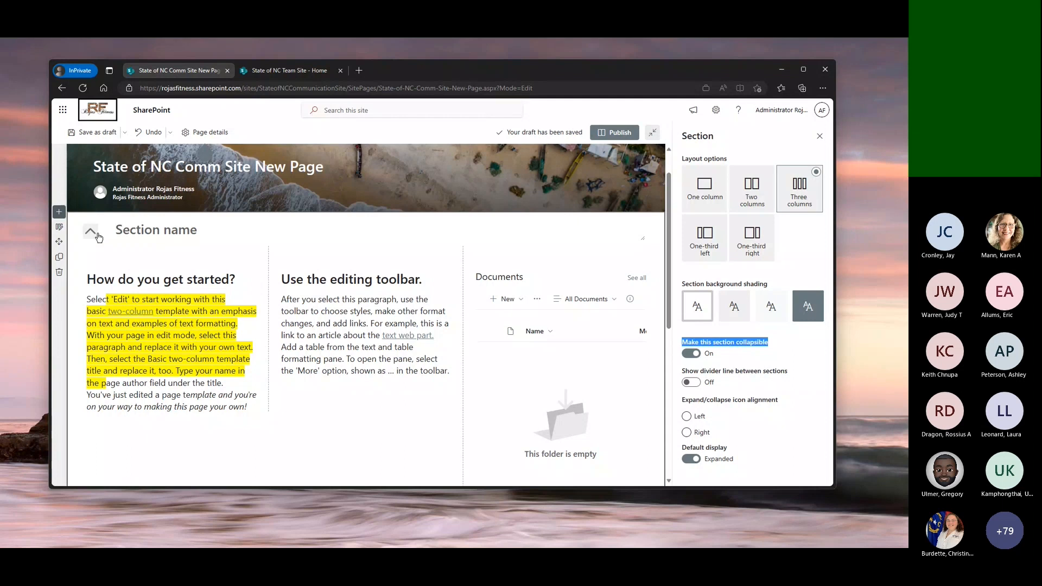
Name the collapsible section "Good reading info" and publish the page
left_click(148, 228)
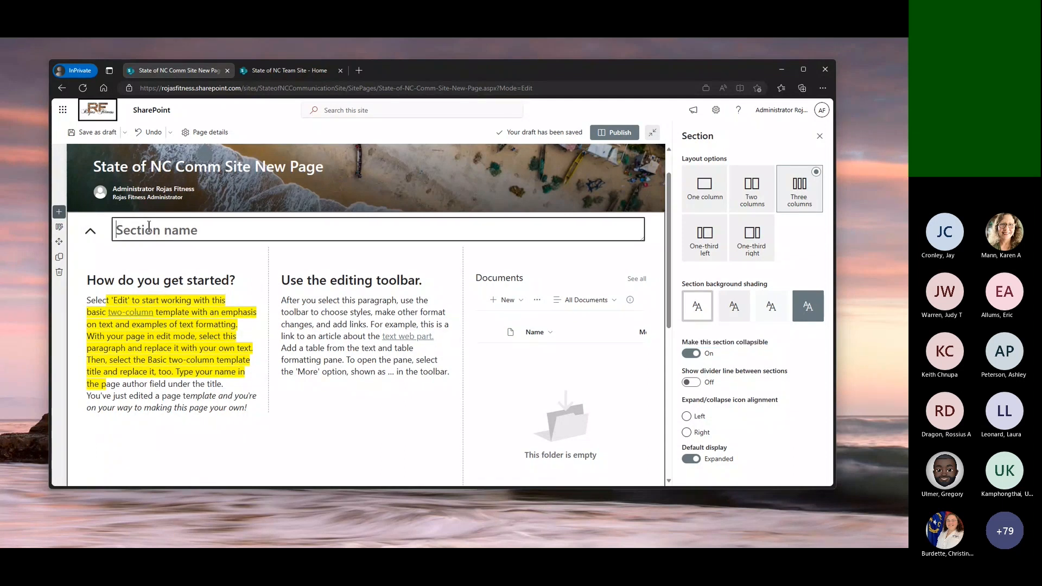
type("R")
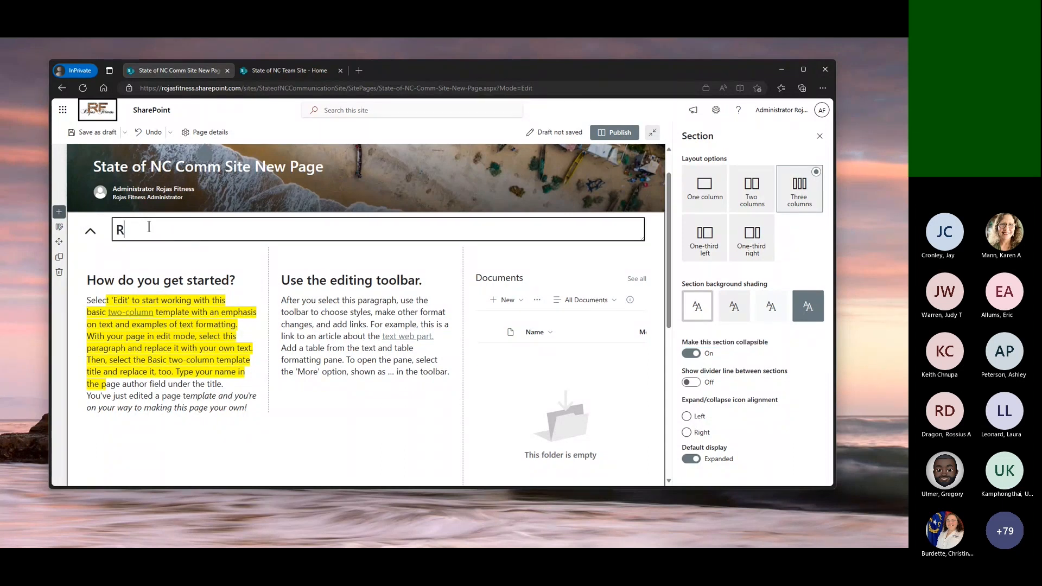
key("BackSpace")
type("Good r")
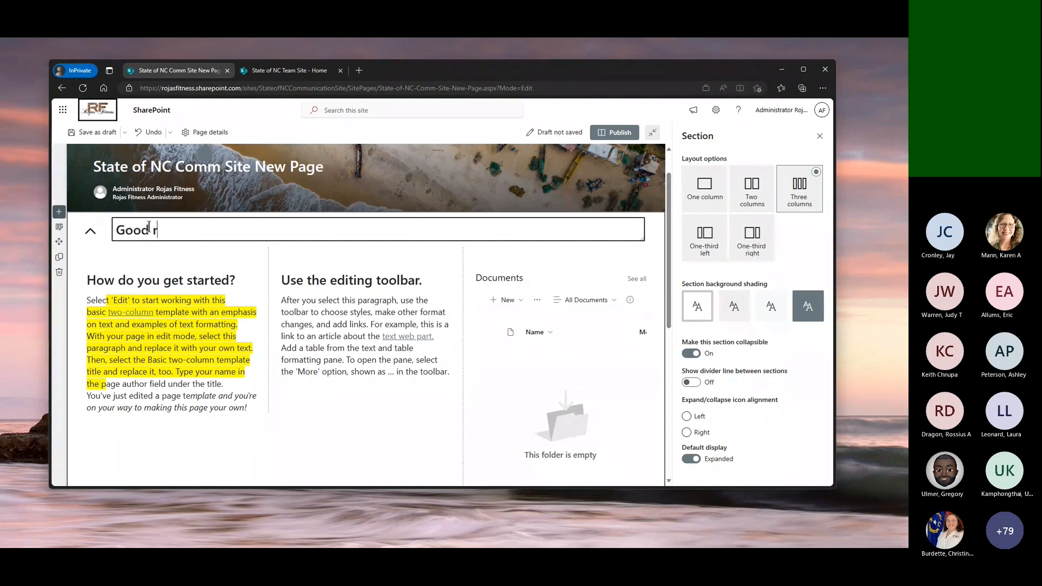
type("eading info")
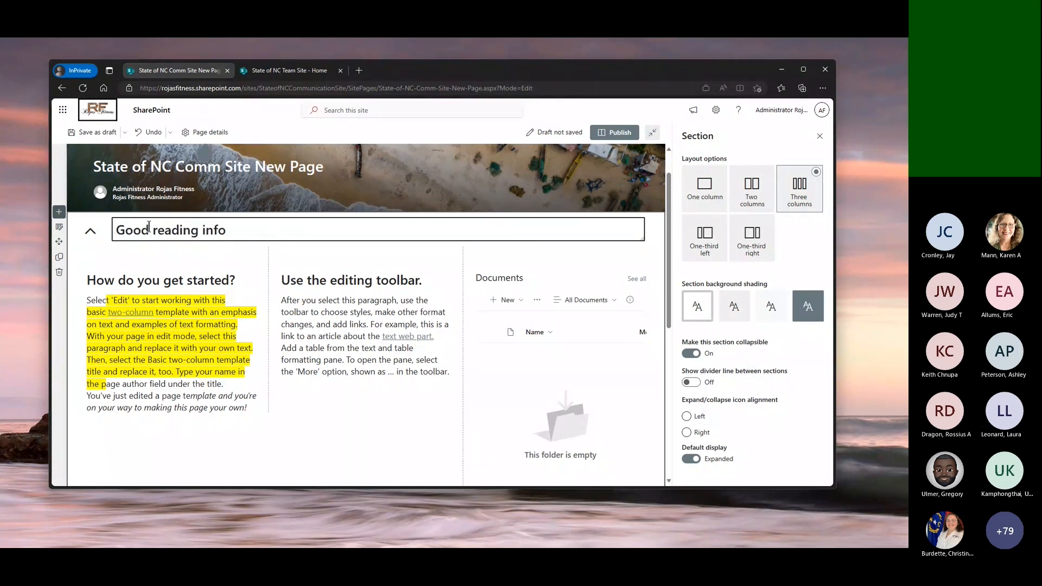
left_click(618, 137)
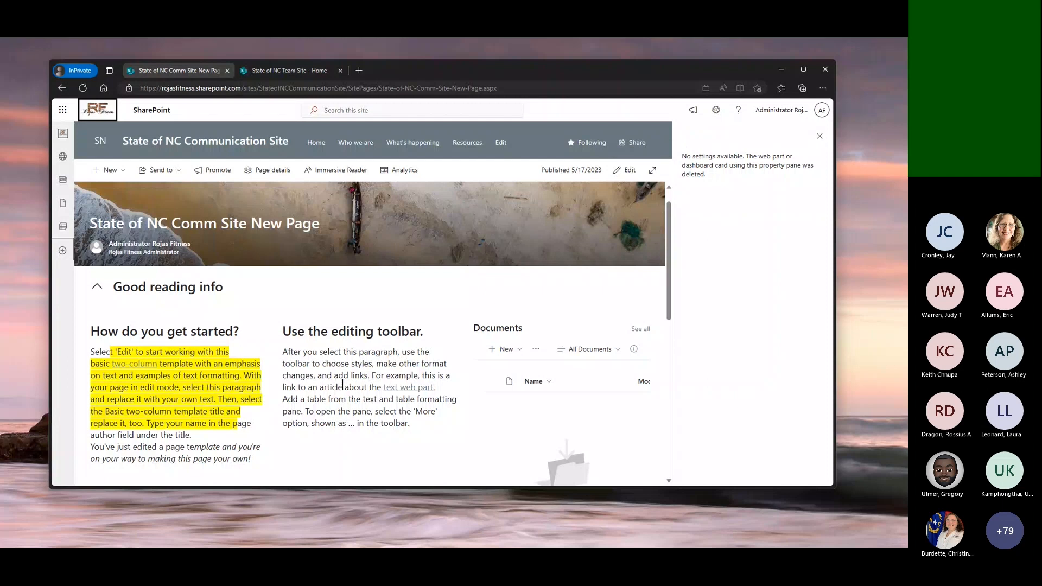
Collapse and expand the "Good reading info" section on the published page to check its behaviour, closing the leftover settings pane
left_click(96, 288)
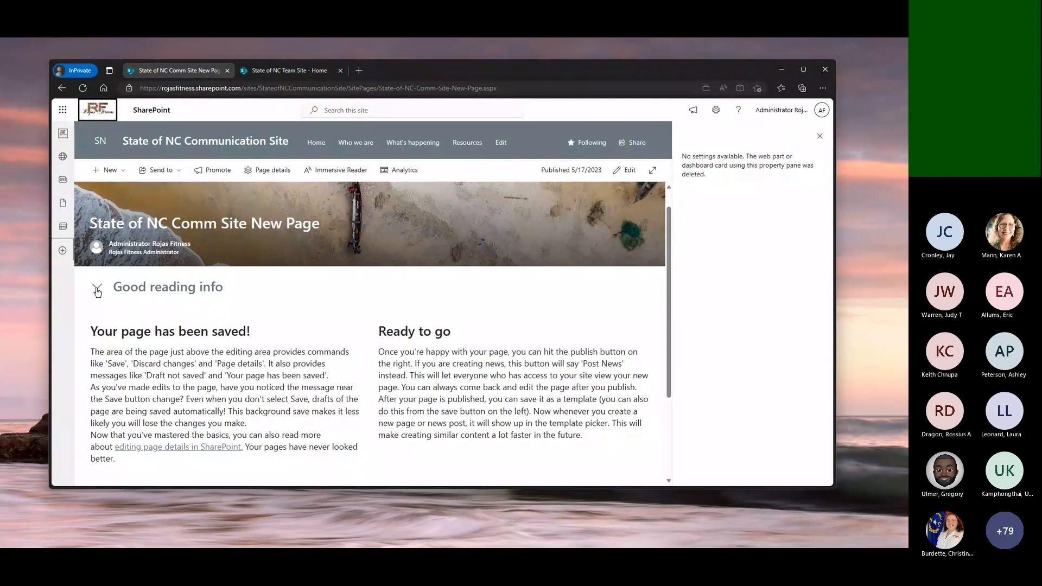
left_click(97, 289)
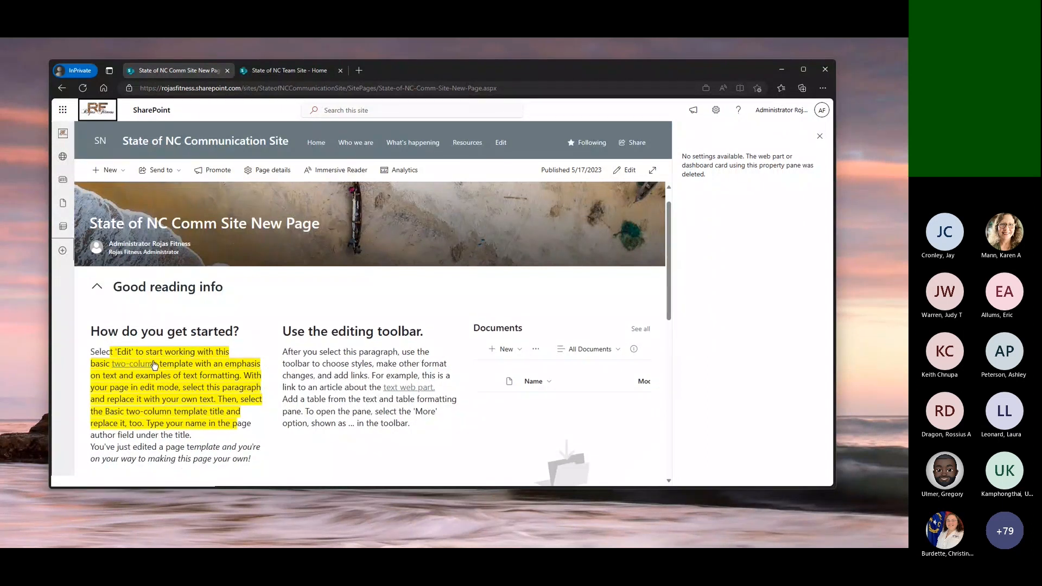
scroll(154, 364, "down", 1)
scroll(154, 364, "down", 1)
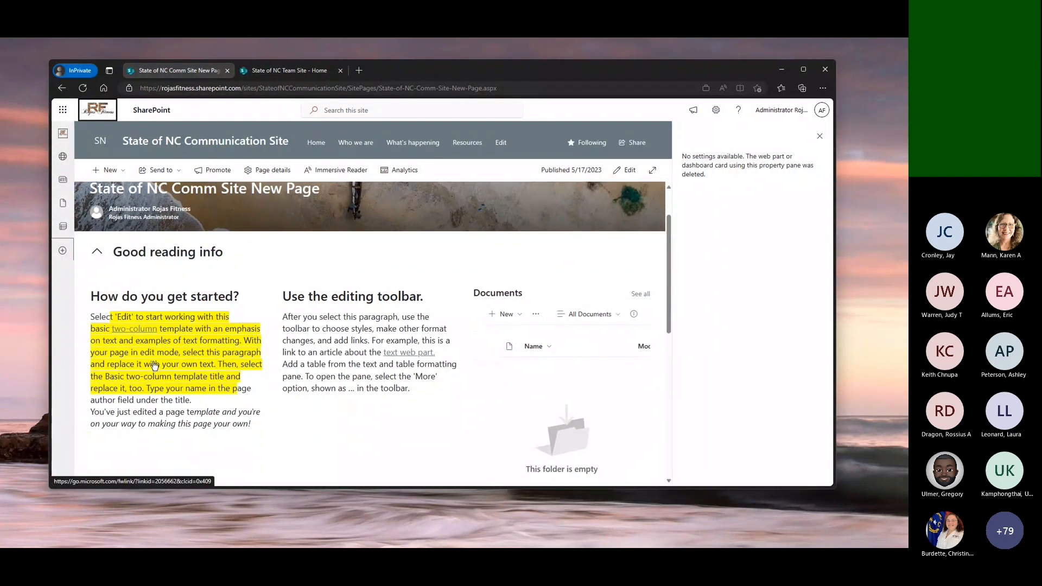
left_click(98, 247)
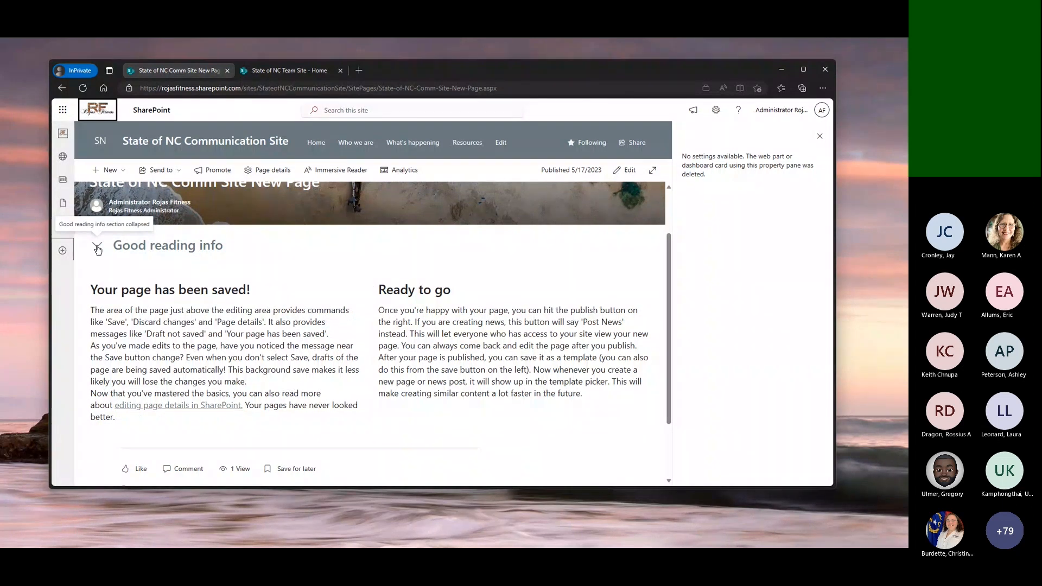
scroll(98, 249, "up", 2)
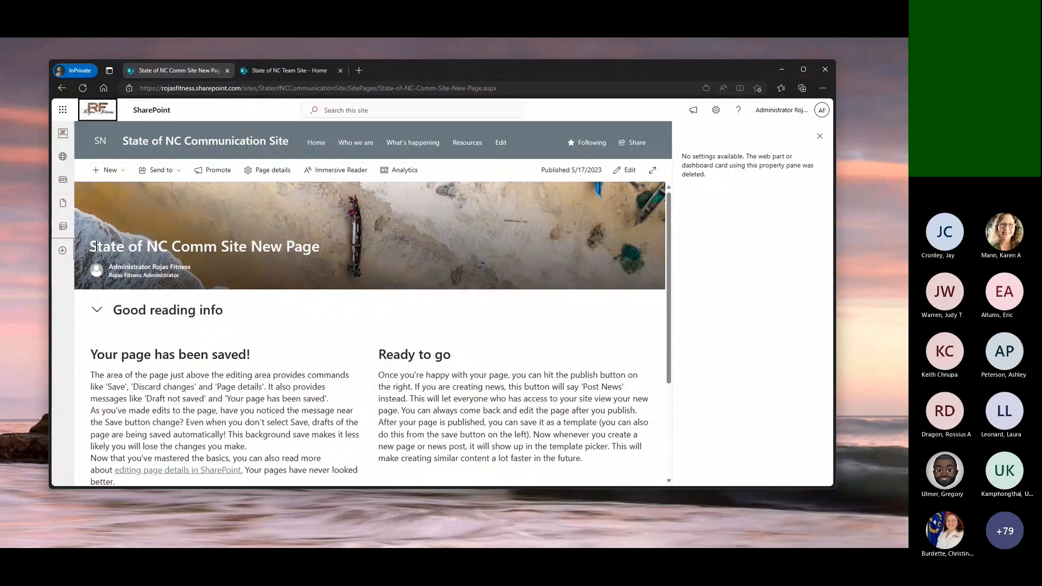
left_click(819, 136)
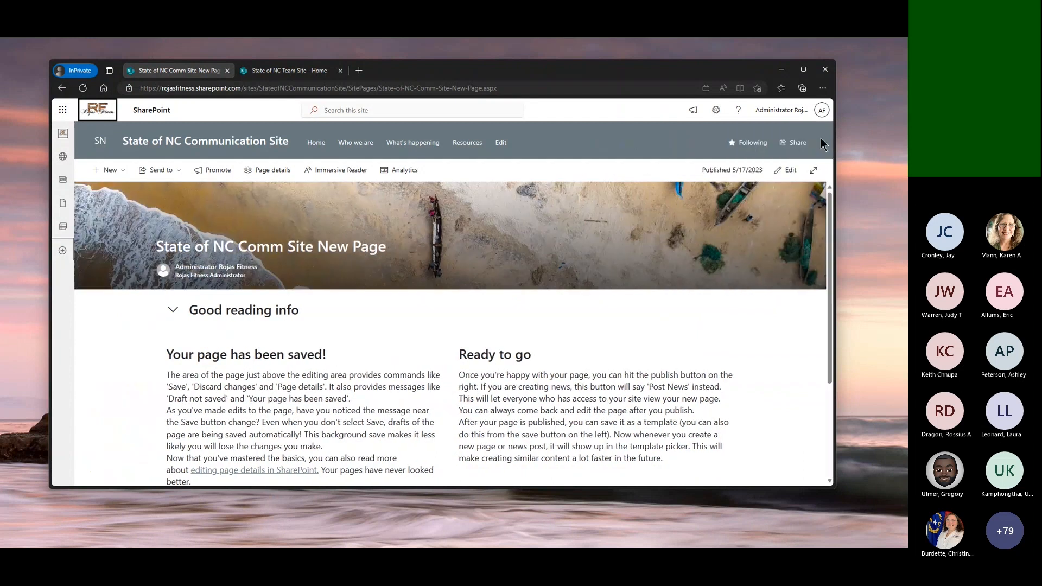
left_click(174, 313)
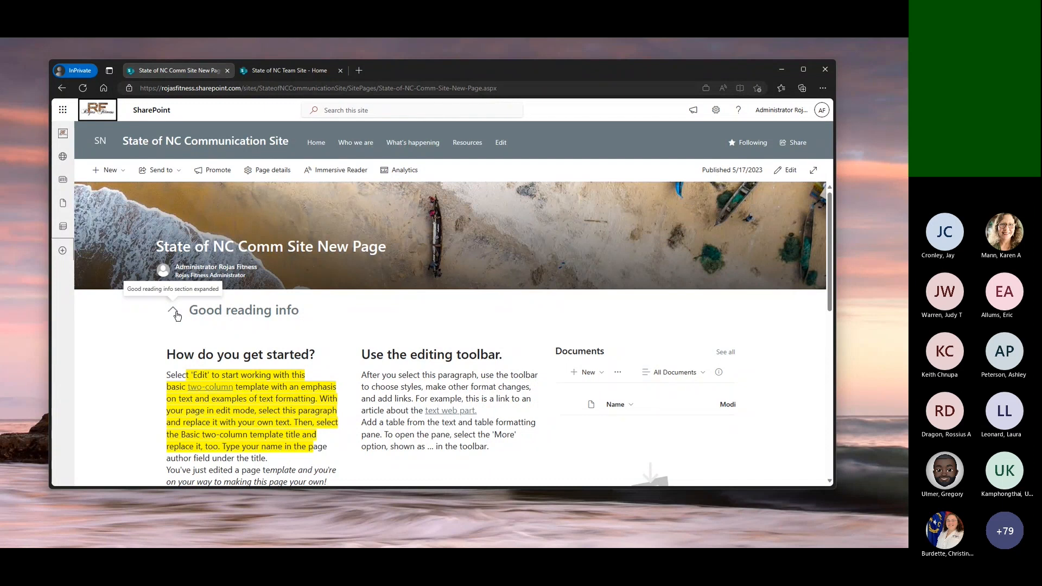
scroll(175, 313, "down", 10)
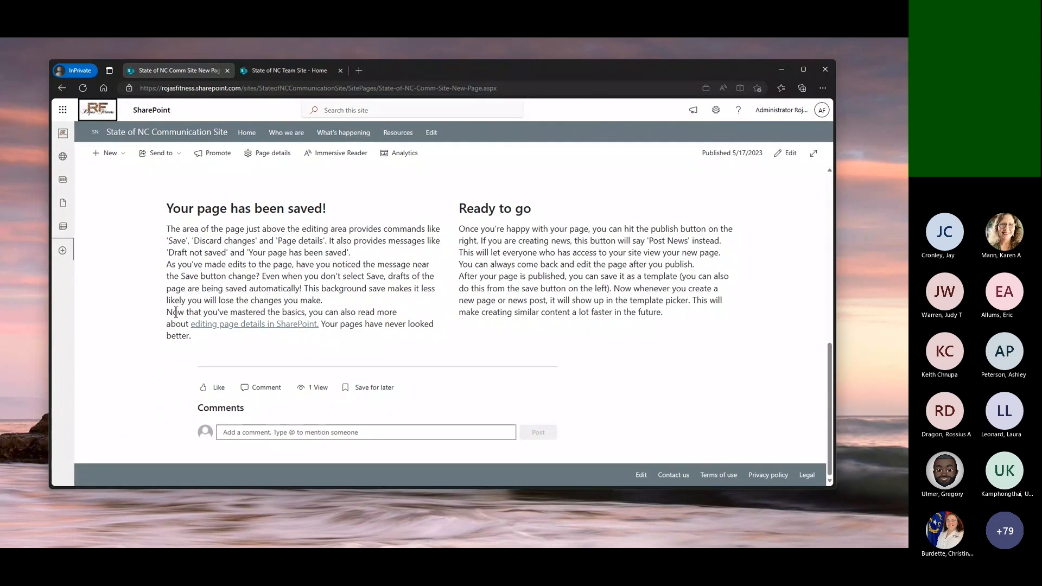
scroll(175, 312, "up", 10)
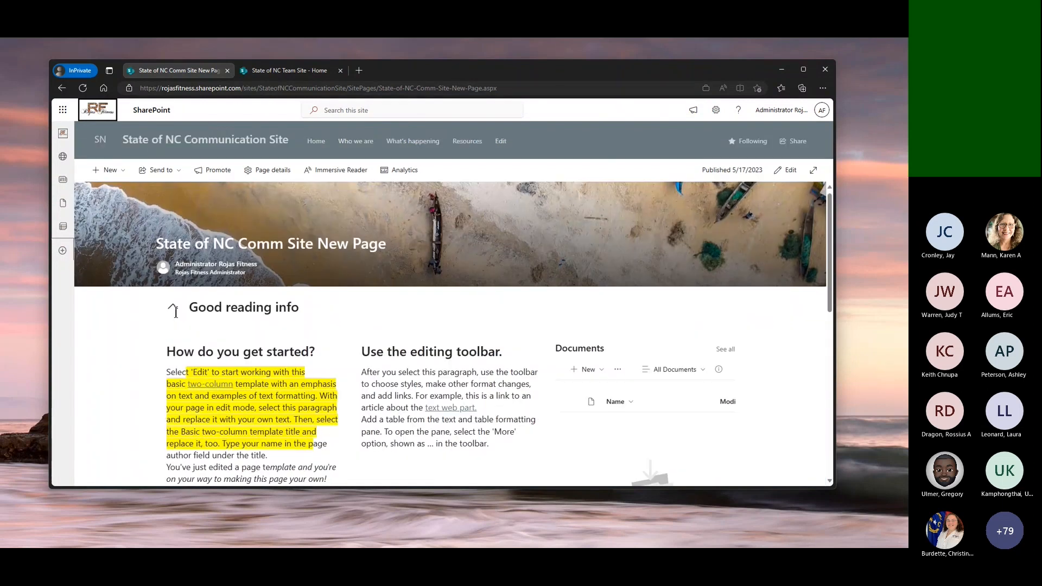
left_click(174, 312)
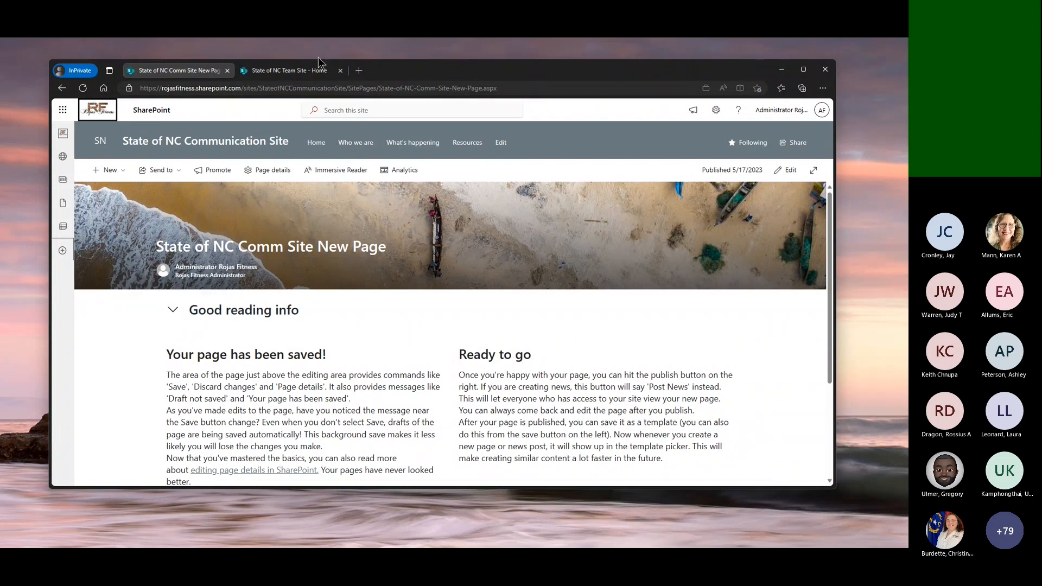
On the State of NC Team Site, create a page from the Visual template and title it "State of NC Team Site Page"
left_click(290, 71)
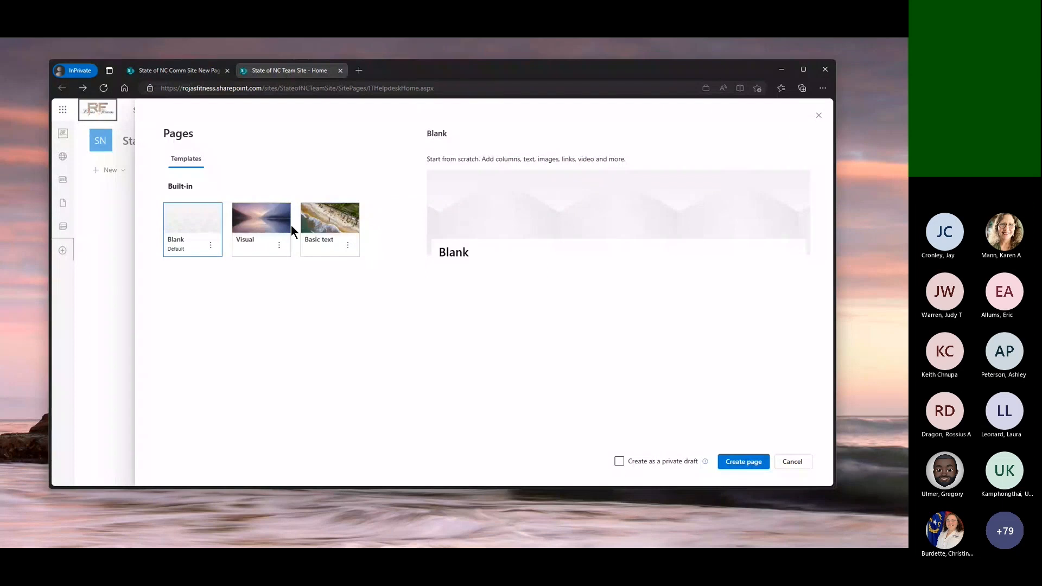
left_click(268, 229)
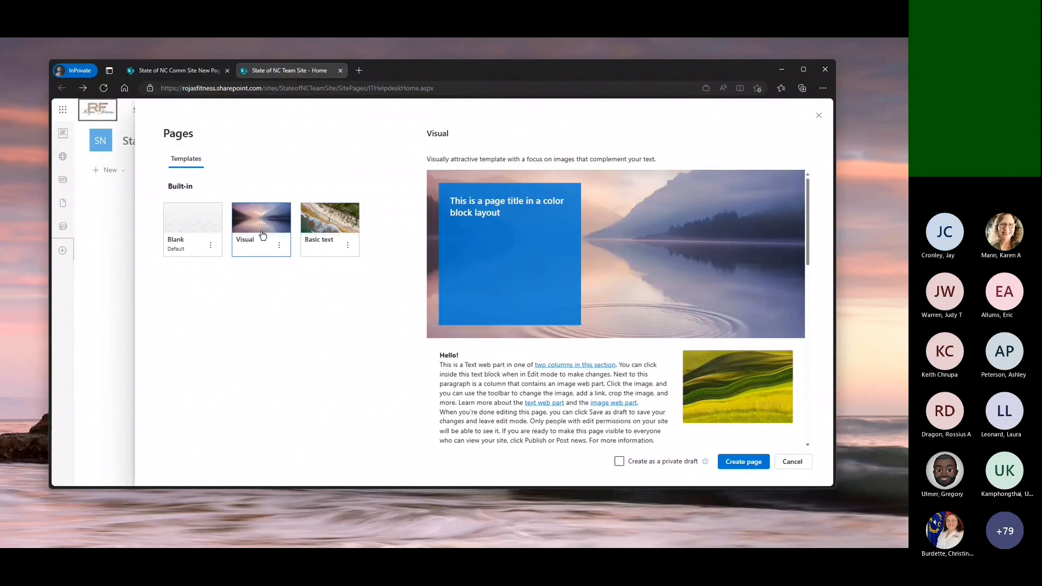
left_click(754, 462)
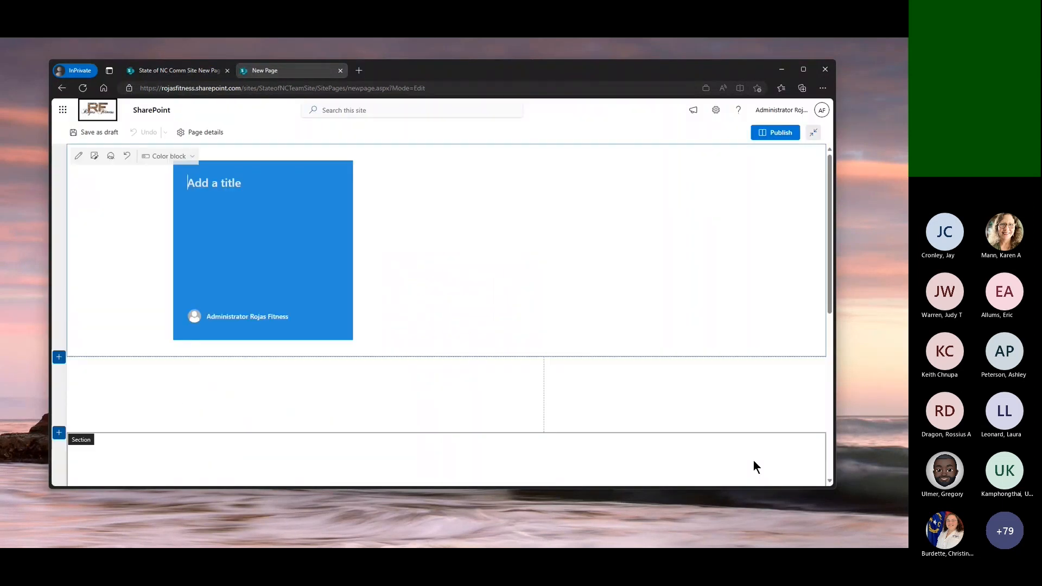
type("State")
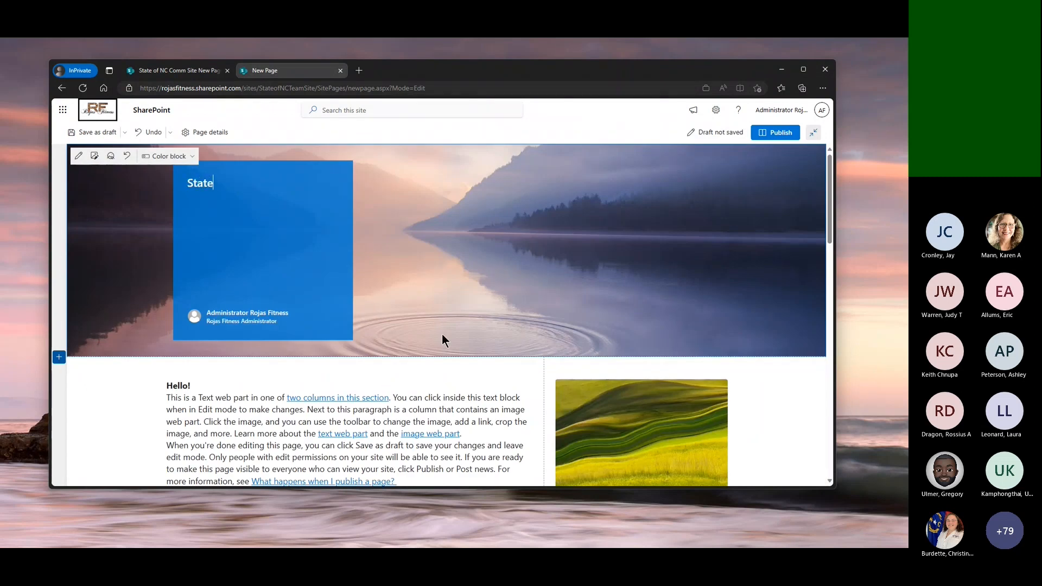
type(" of NC T")
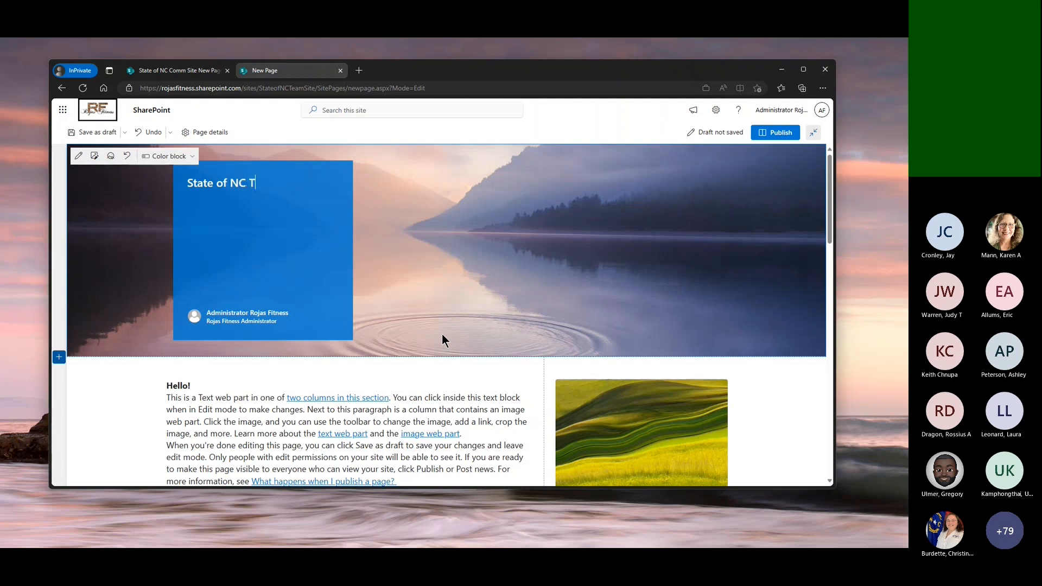
type("eam Site ")
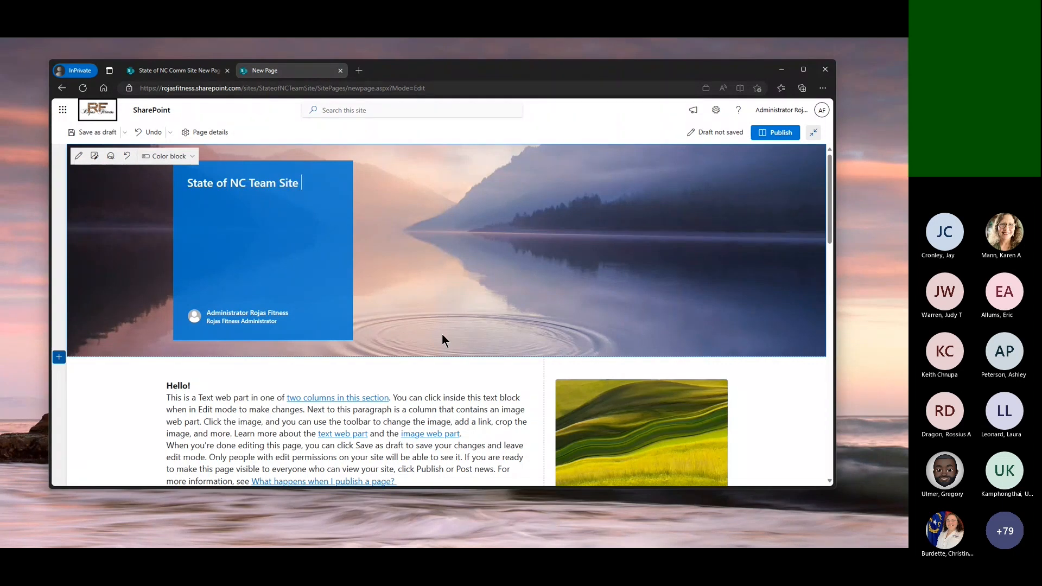
type("Page")
Set the "Hello!" section to the Three columns layout and add a YouTube web part in its third column
scroll(442, 335, "down", 3)
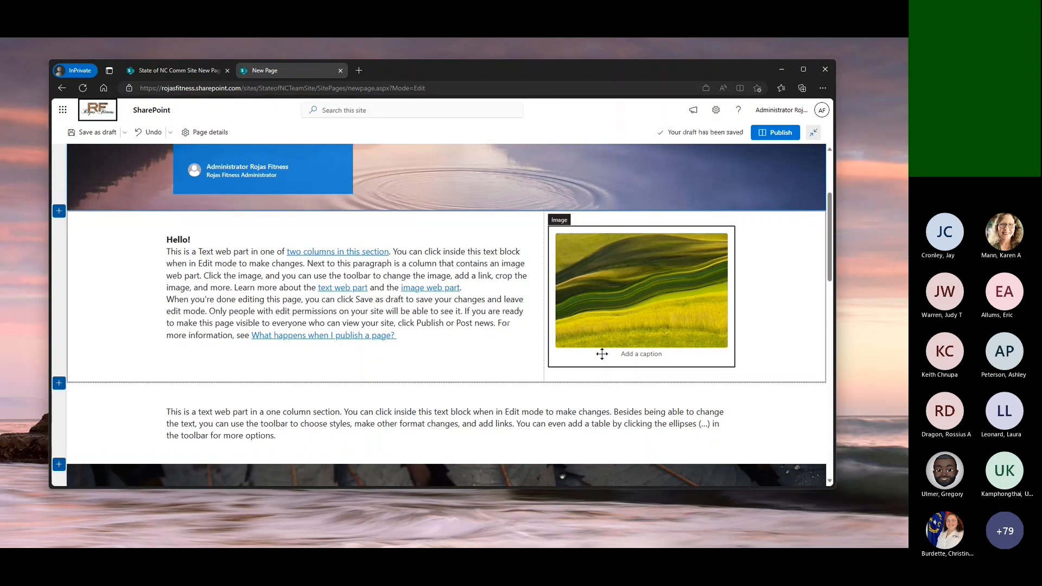
left_click(103, 232)
left_click(60, 227)
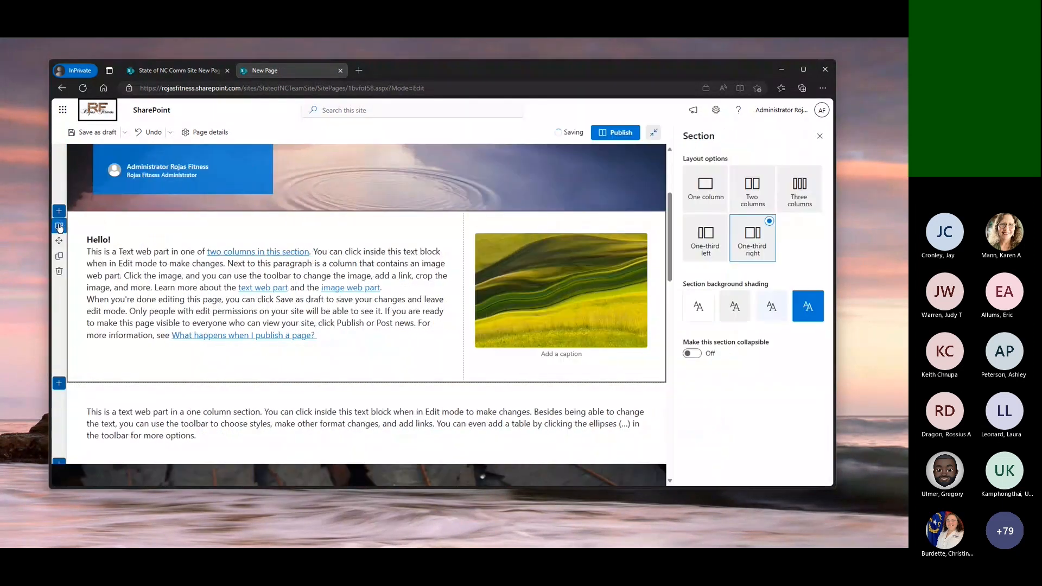
left_click(807, 190)
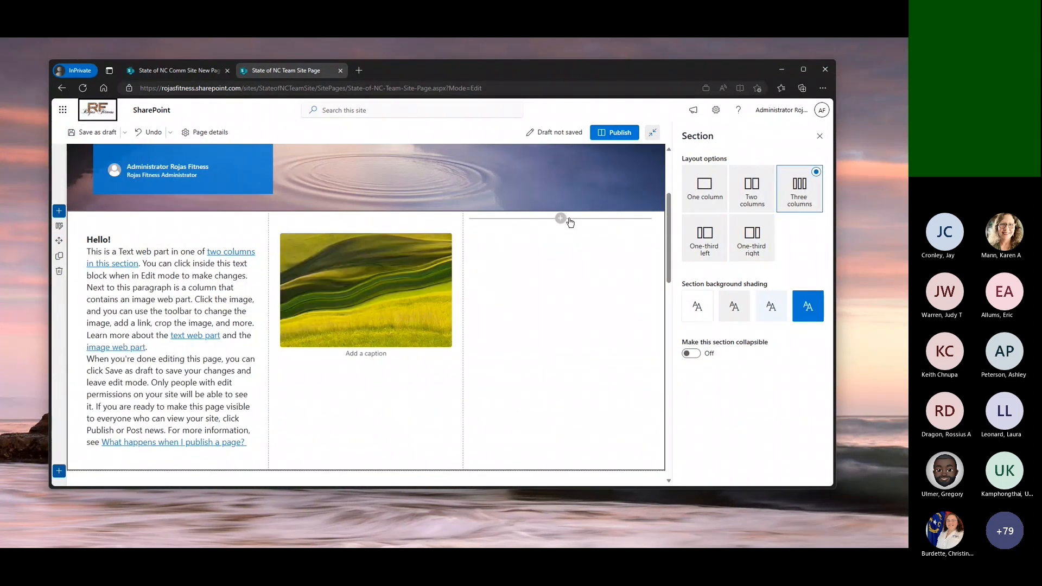
left_click(560, 217)
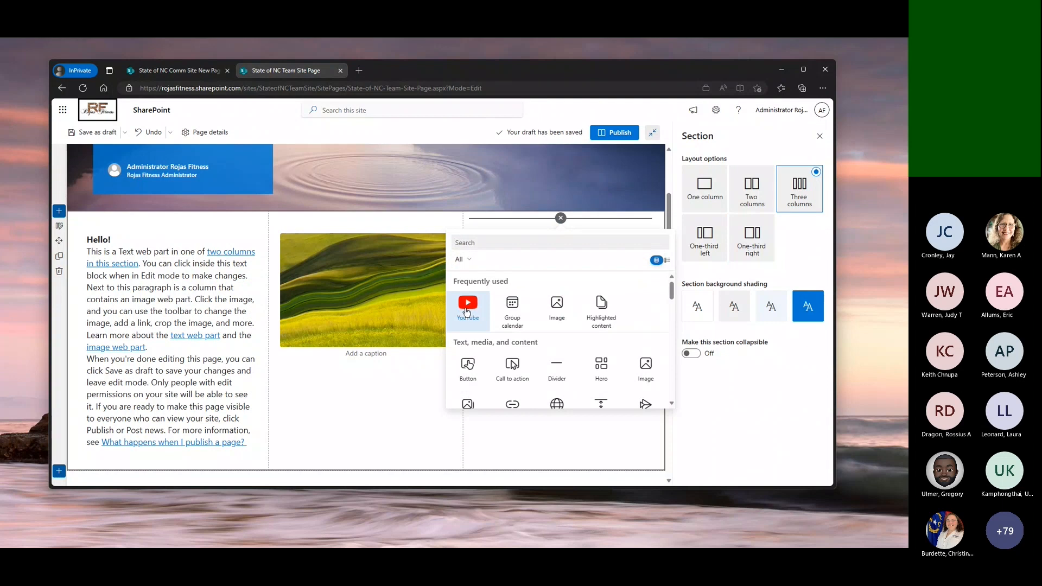
left_click(469, 304)
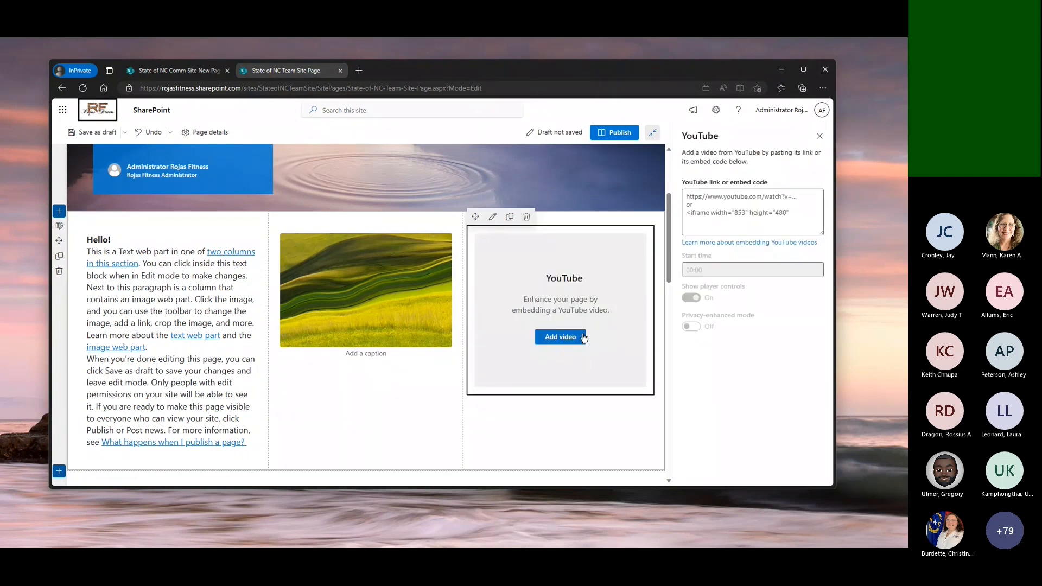
Open YouTube in a new browser tab, copy the link of the video "When players try to impress the courtside baddies...", and return to the team site page
left_click(358, 70)
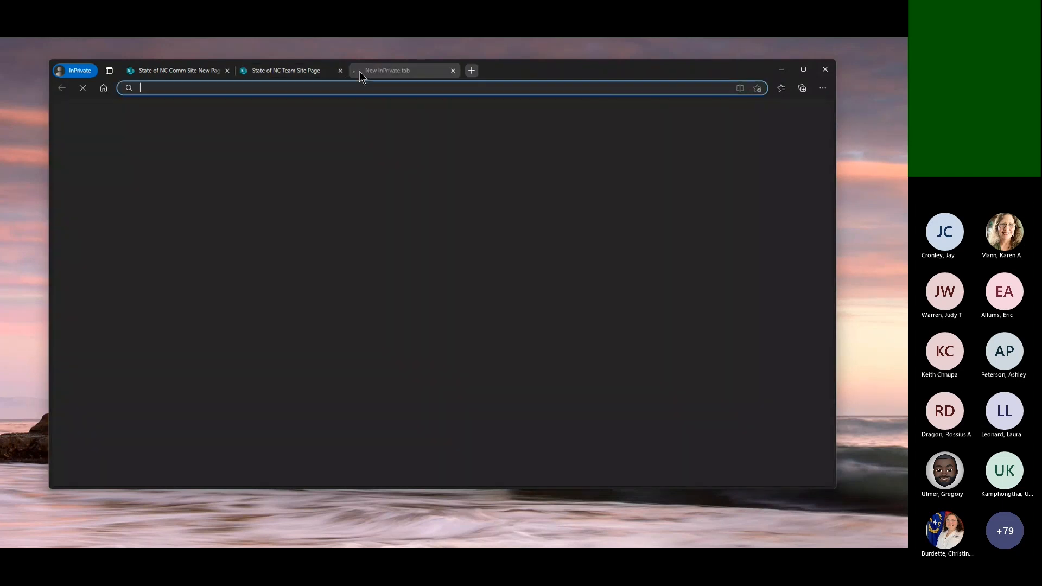
type("youtube.com")
key("Return")
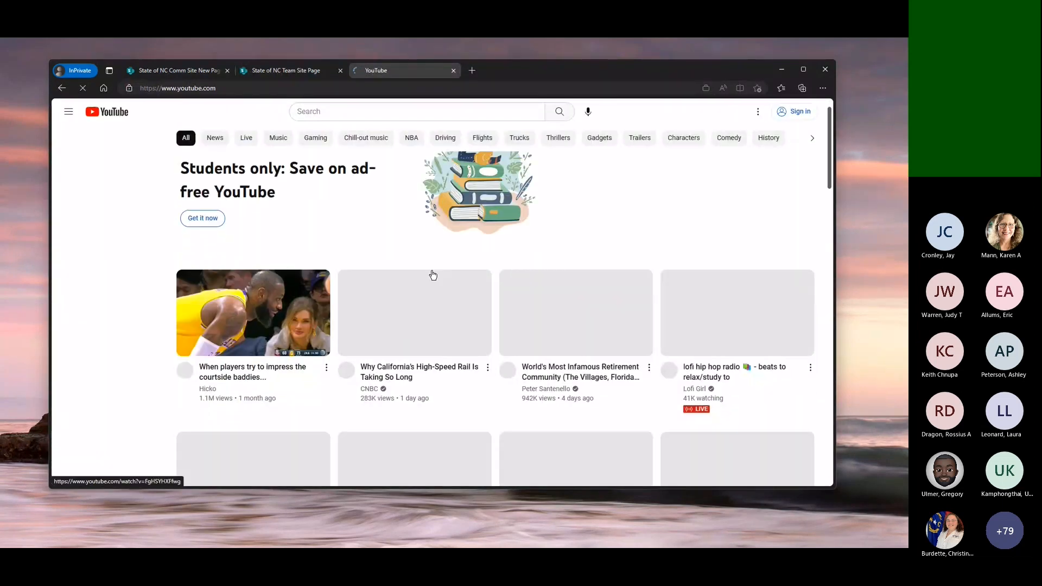
left_click(245, 318)
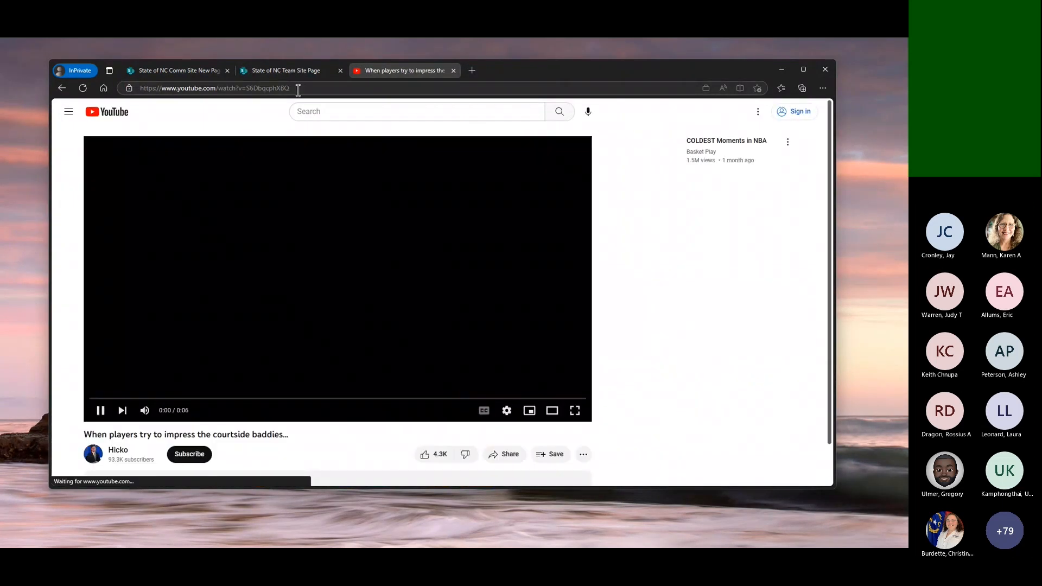
left_click(298, 88)
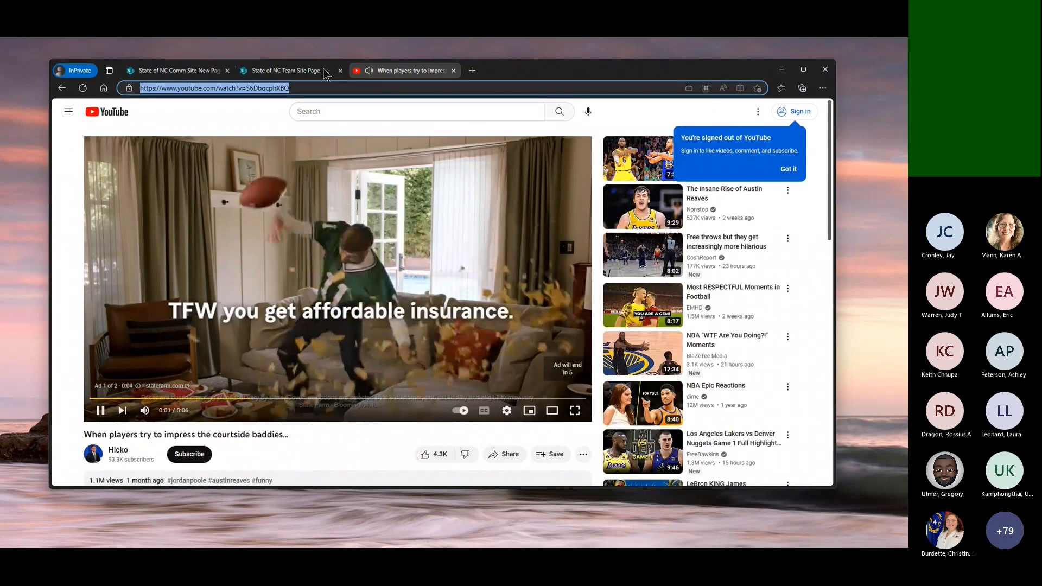
left_click(367, 72)
left_click(299, 70)
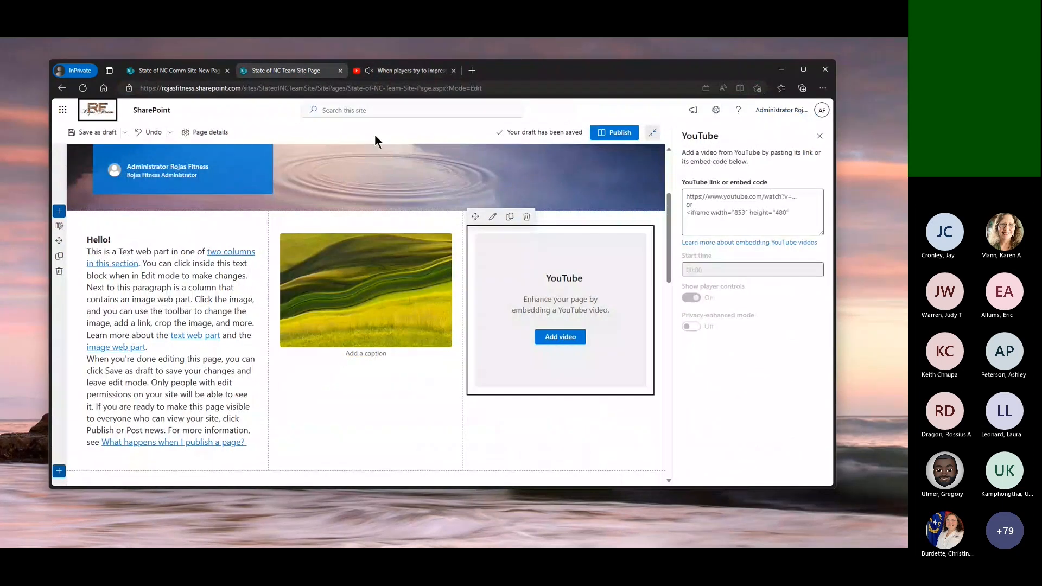
left_click(718, 205)
type("https://www.youtube.com/watch?v=S6DbqcjhXBQ")
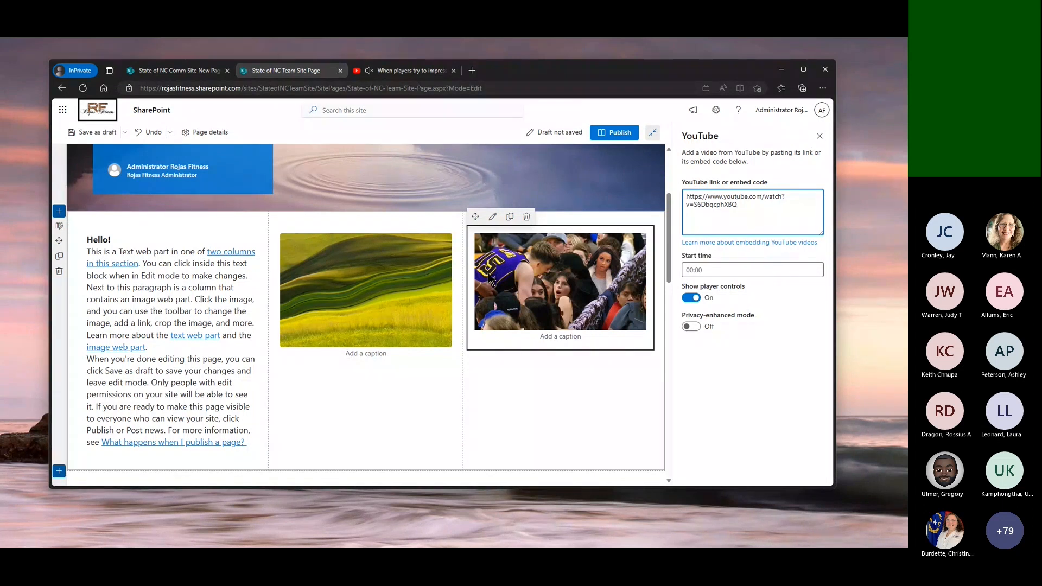
left_click(564, 339)
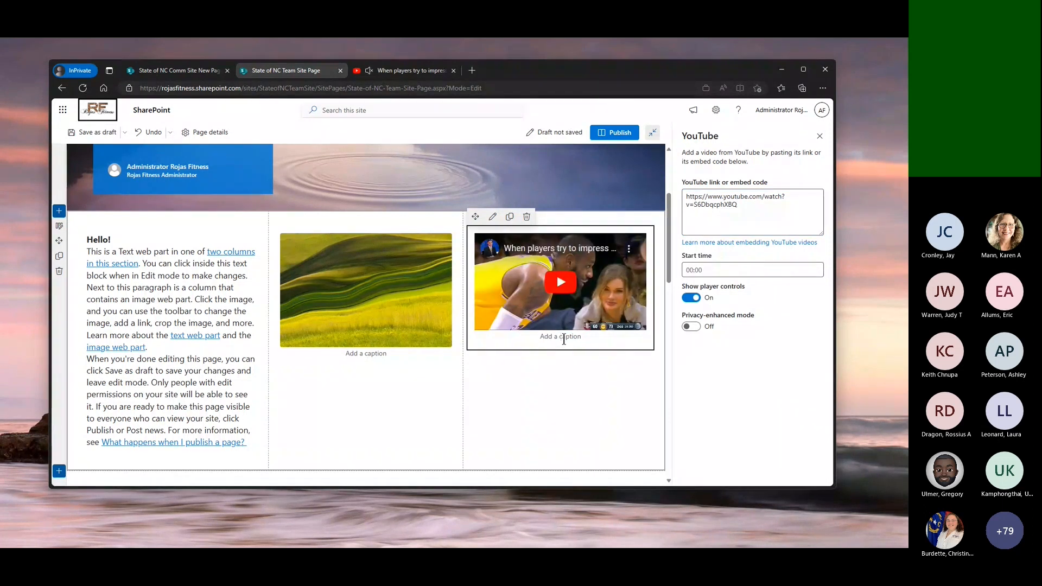
type("Players try to impress fans")
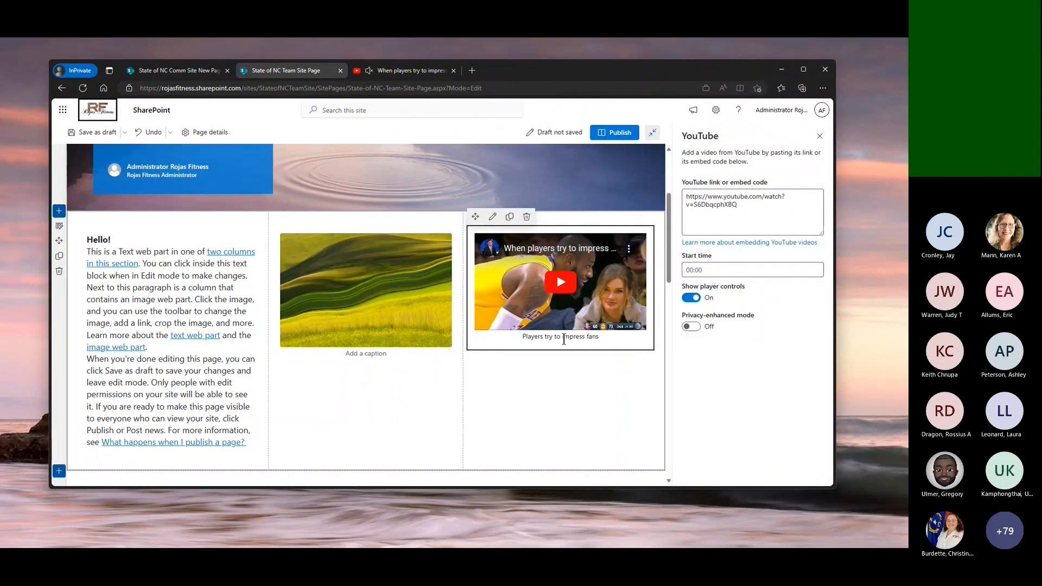
scroll(666, 409, "down", 5)
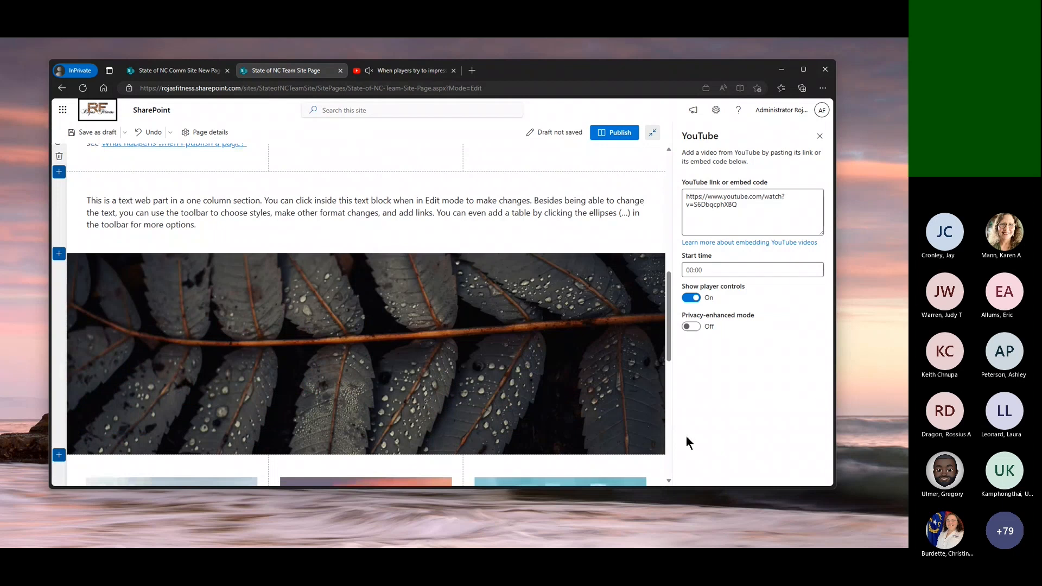
scroll(581, 223, "up", 5)
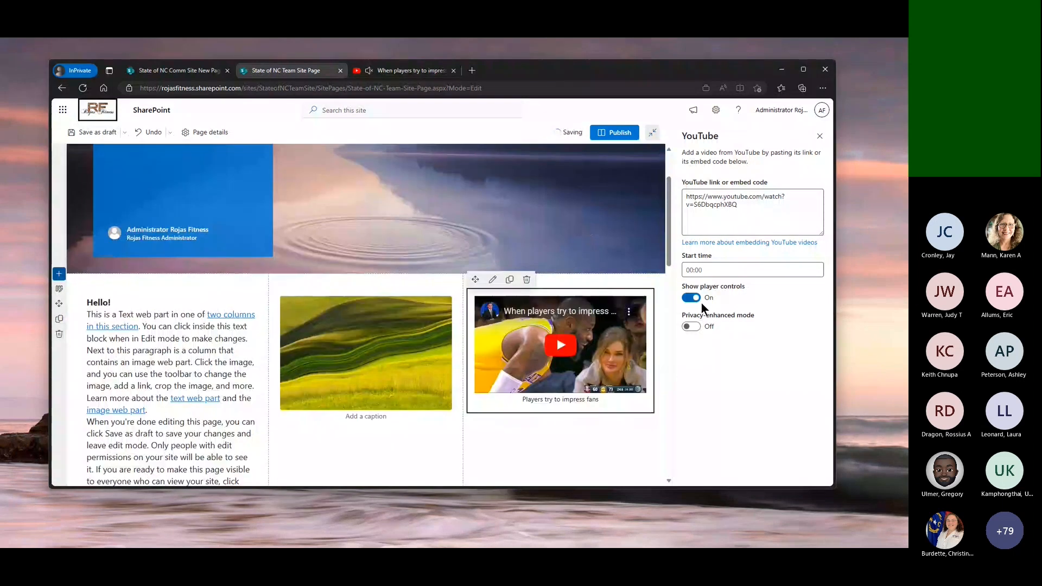
Publish the State of NC Team Site Page and dismiss the page promotion options
left_click(683, 269)
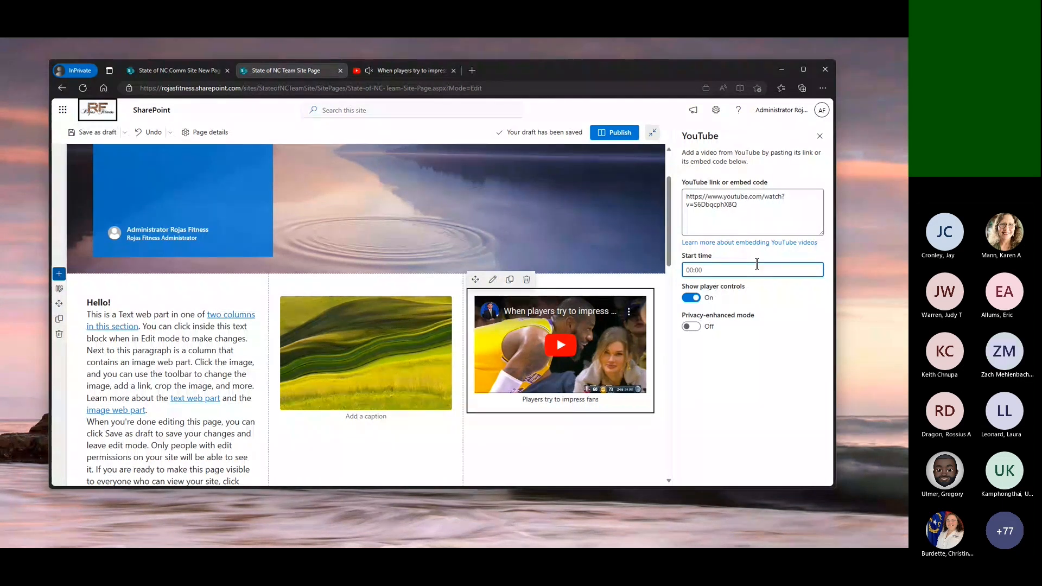
left_click(617, 132)
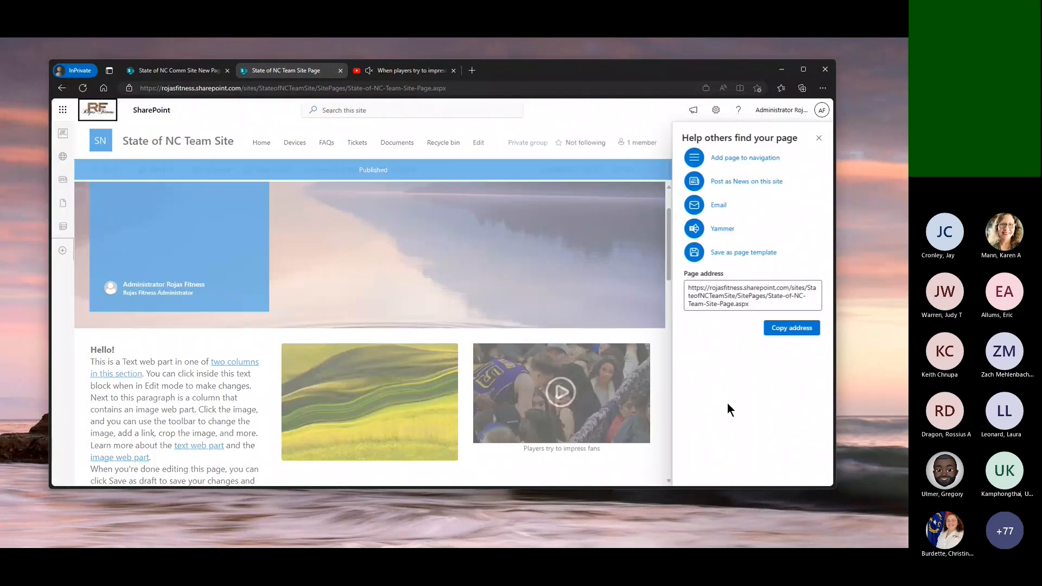
left_click(819, 137)
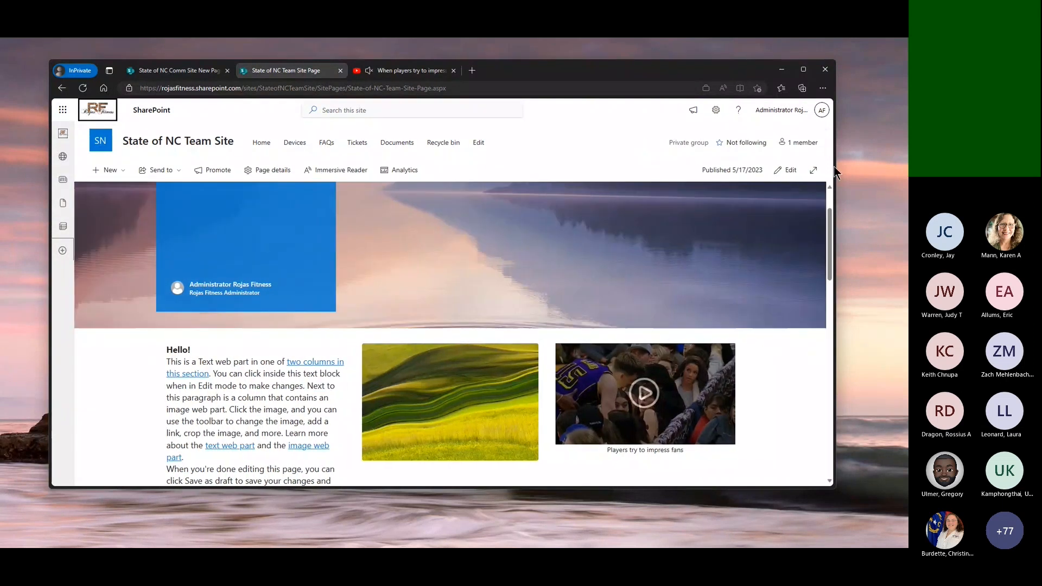
Narrow the browser window to phone width to check the published page's responsive layout, then widen it again and review the page
left_click_drag(834, 170, 284, 194)
scroll(204, 390, "down", 3)
scroll(204, 391, "down", 8)
scroll(206, 395, "down", 5)
scroll(205, 395, "up", 5)
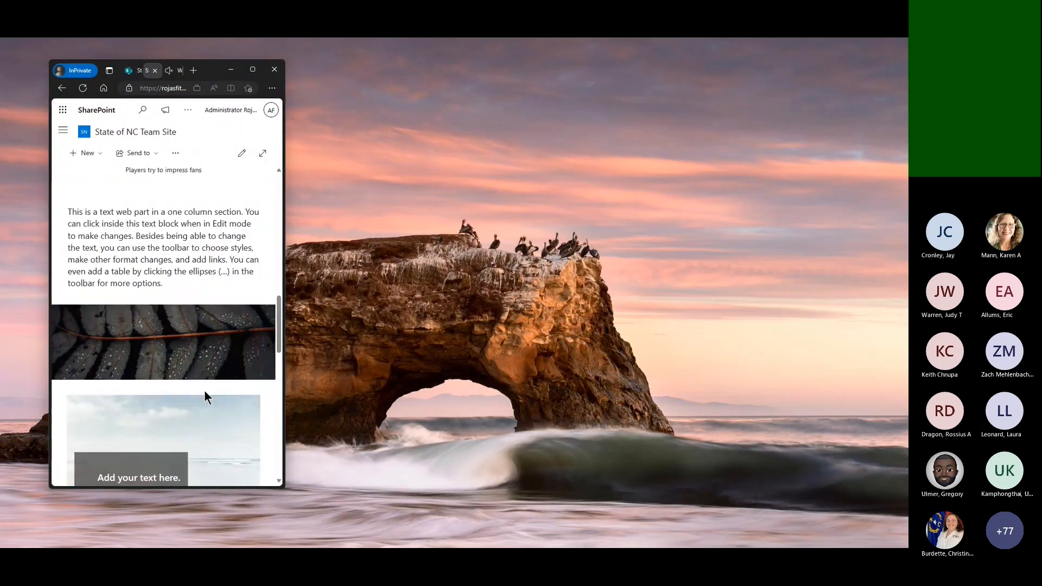
scroll(204, 390, "up", 10)
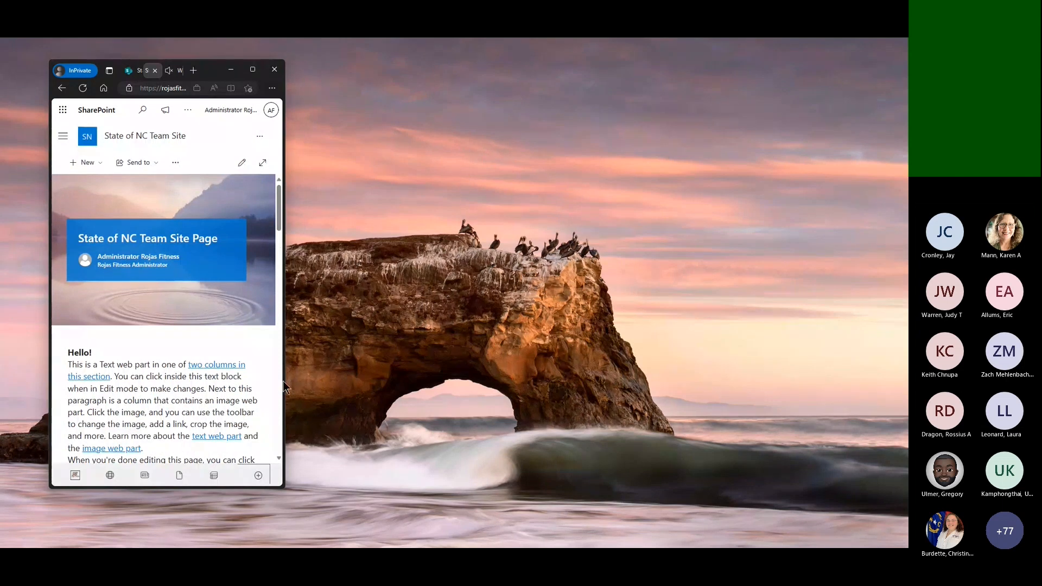
left_click_drag(283, 386, 818, 469)
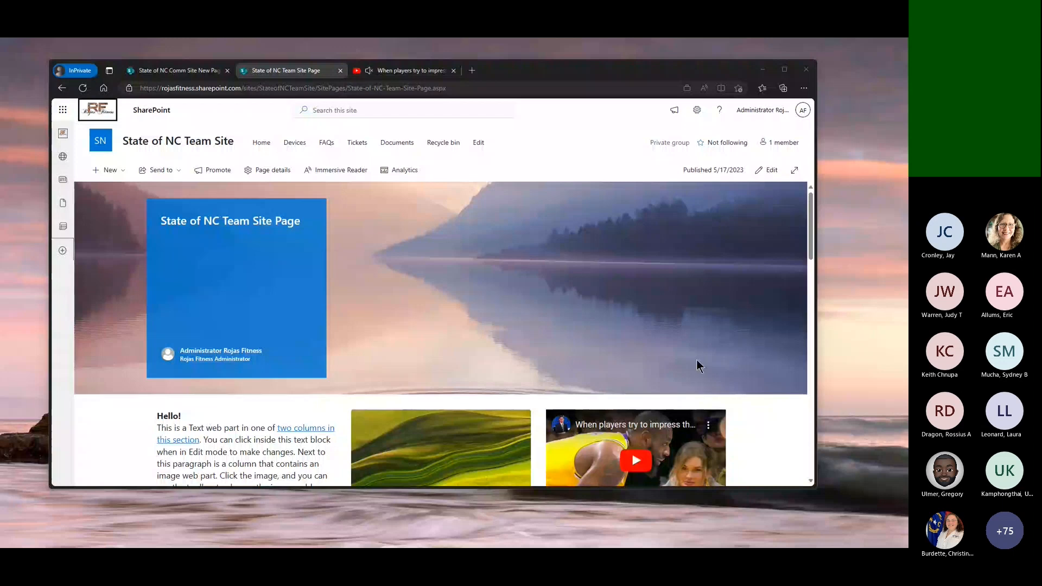
scroll(696, 359, "down", 3)
scroll(543, 318, "up", 3)
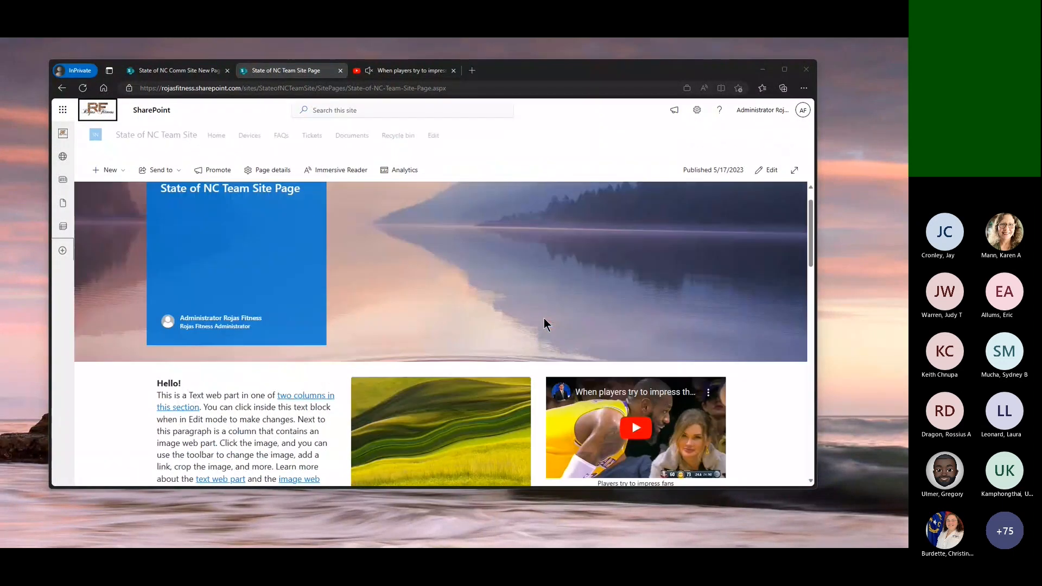
scroll(543, 318, "up", 1)
Apply the Employee onboarding team template to the site, close the YouTube tab, and look over the new home page
left_click(697, 110)
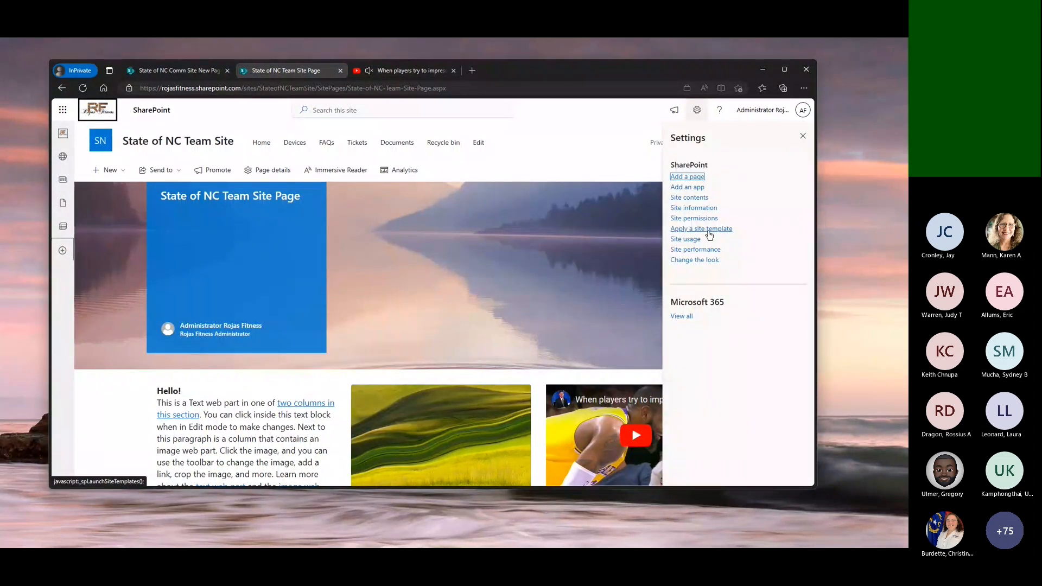
left_click(708, 229)
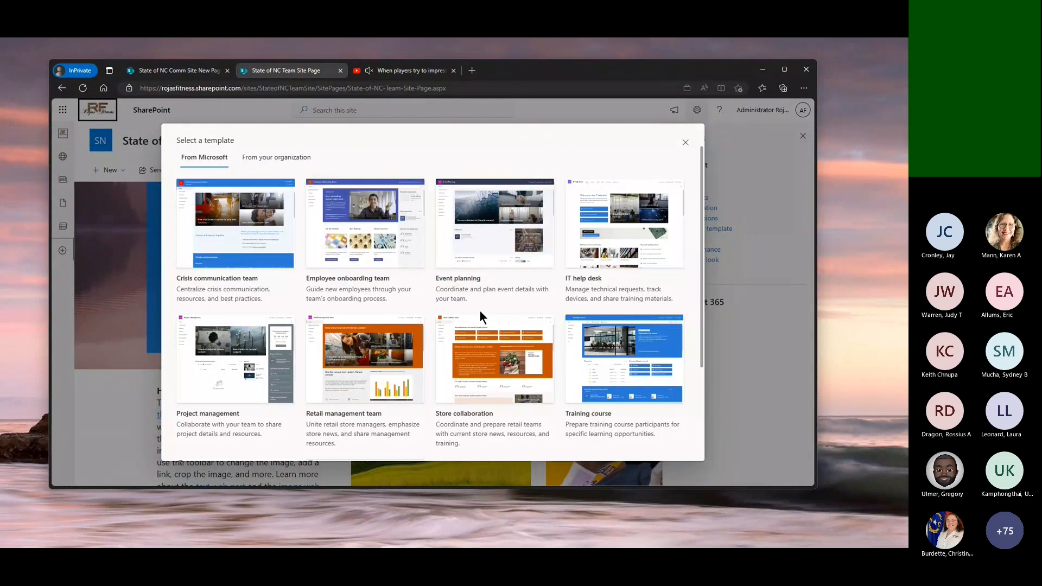
left_click(387, 246)
left_click(616, 444)
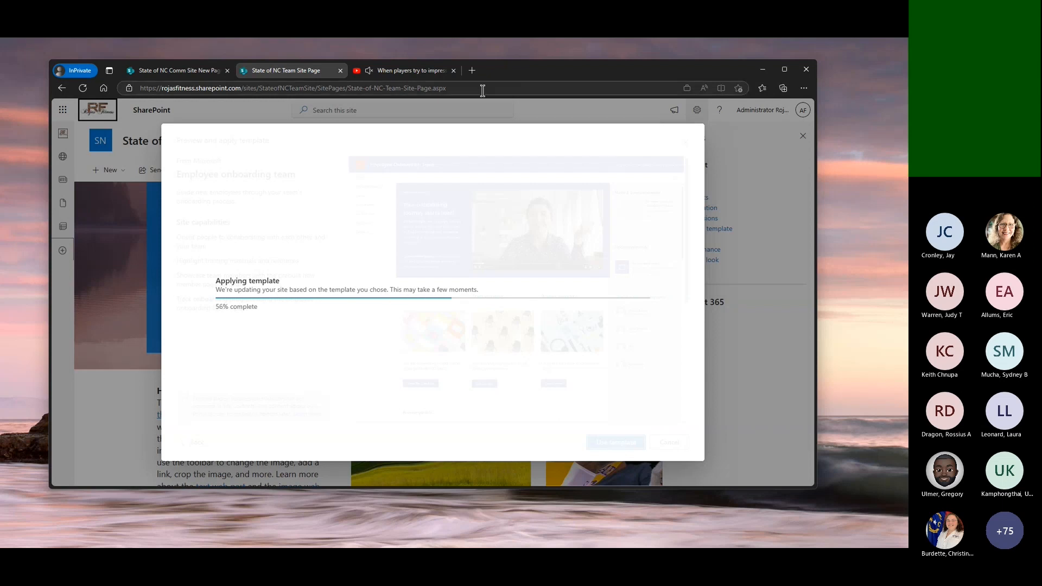
left_click(454, 70)
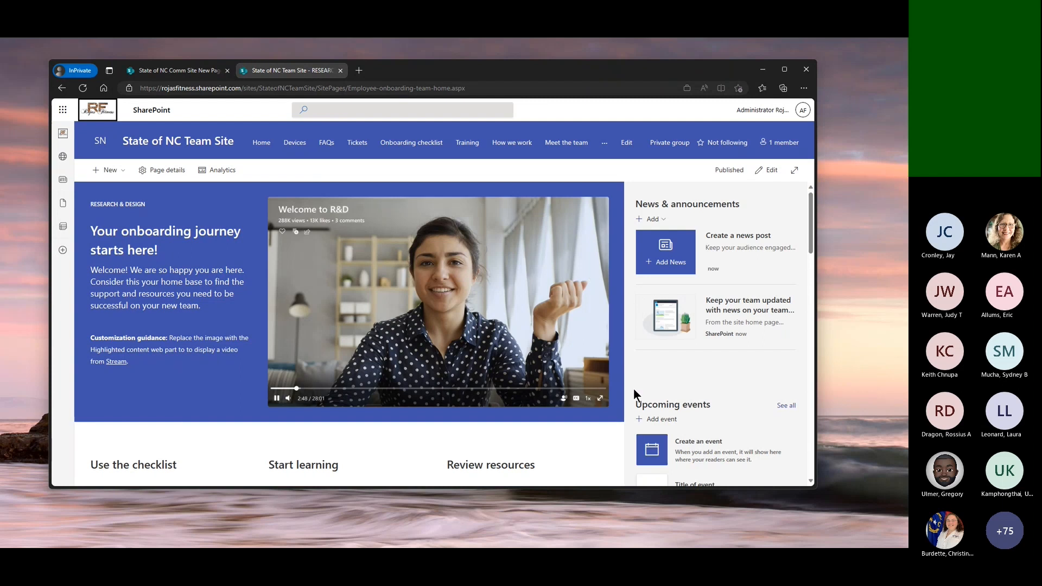
scroll(633, 388, "down", 1)
scroll(633, 388, "down", 15)
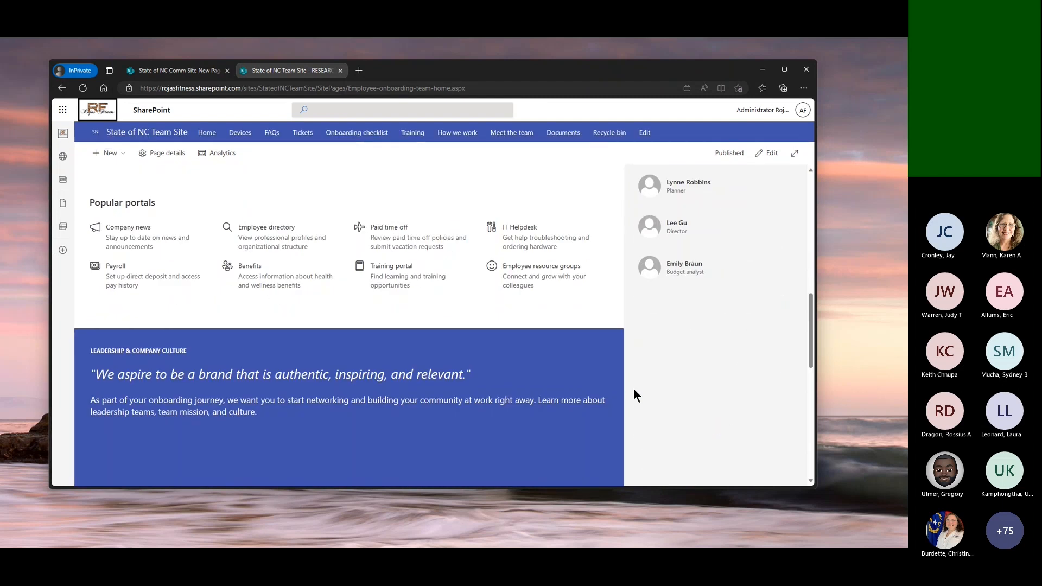
scroll(633, 388, "down", 2)
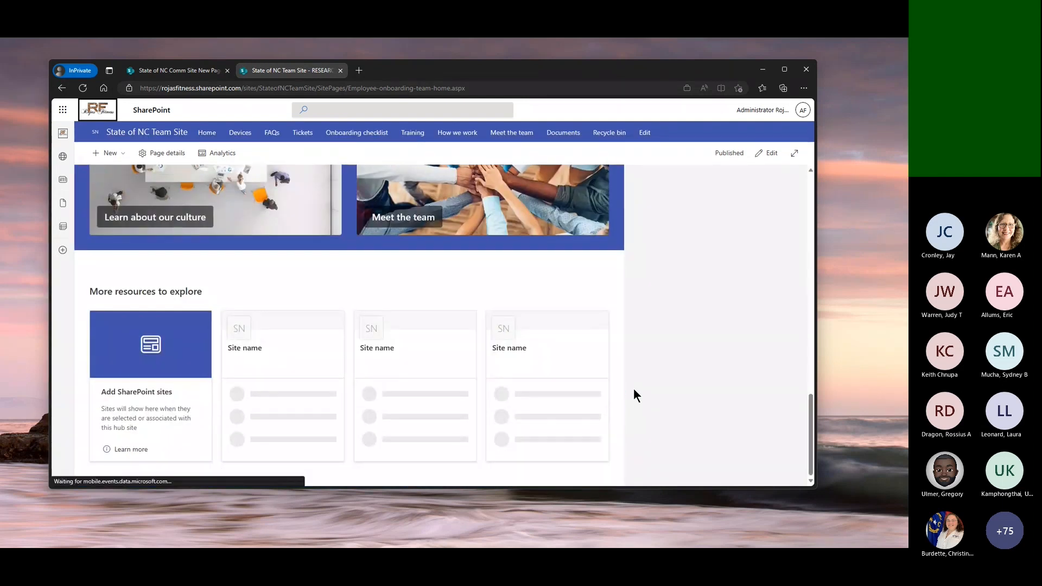
scroll(634, 389, "up", 4)
scroll(634, 389, "up", 8)
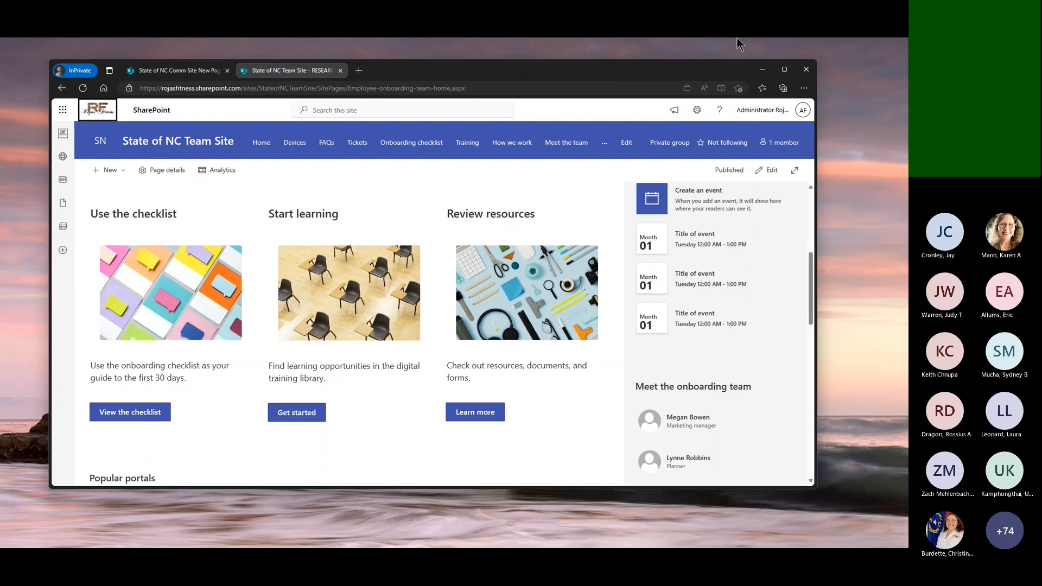
Associate the State of NC Team Site with the My Apron hub and check the home page and hub navigation
left_click(696, 110)
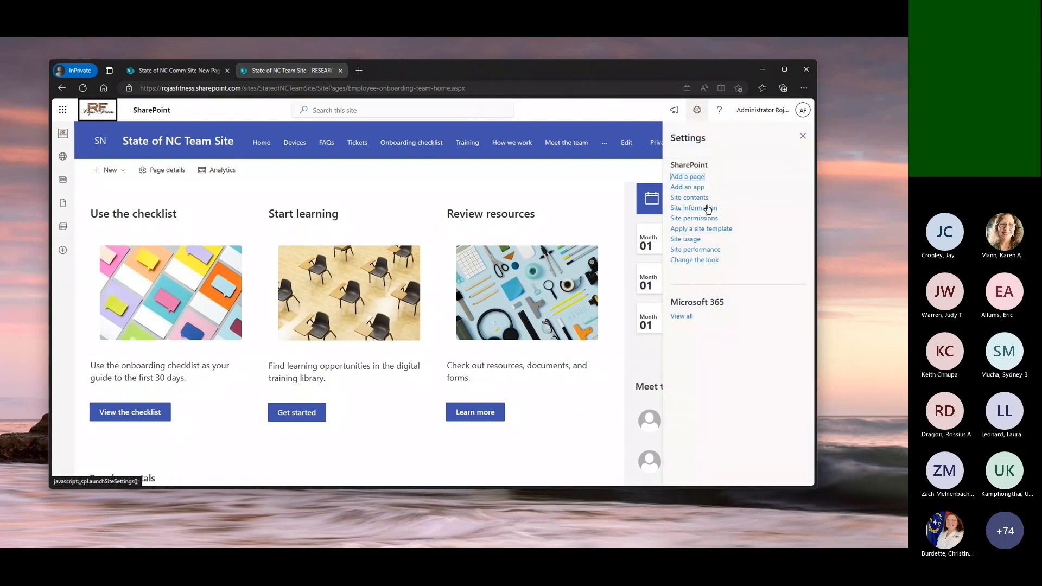
left_click(705, 209)
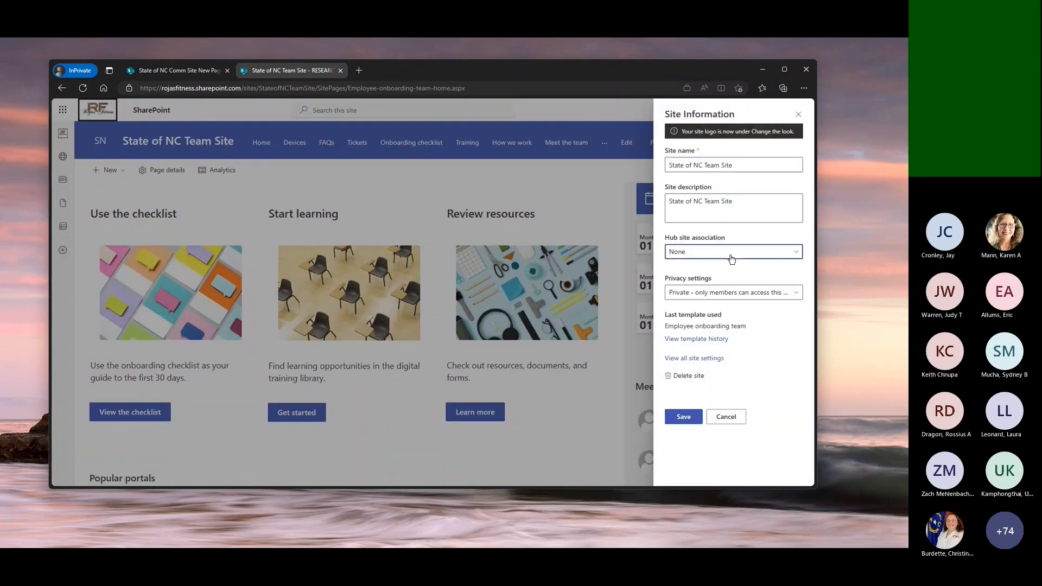
left_click(731, 252)
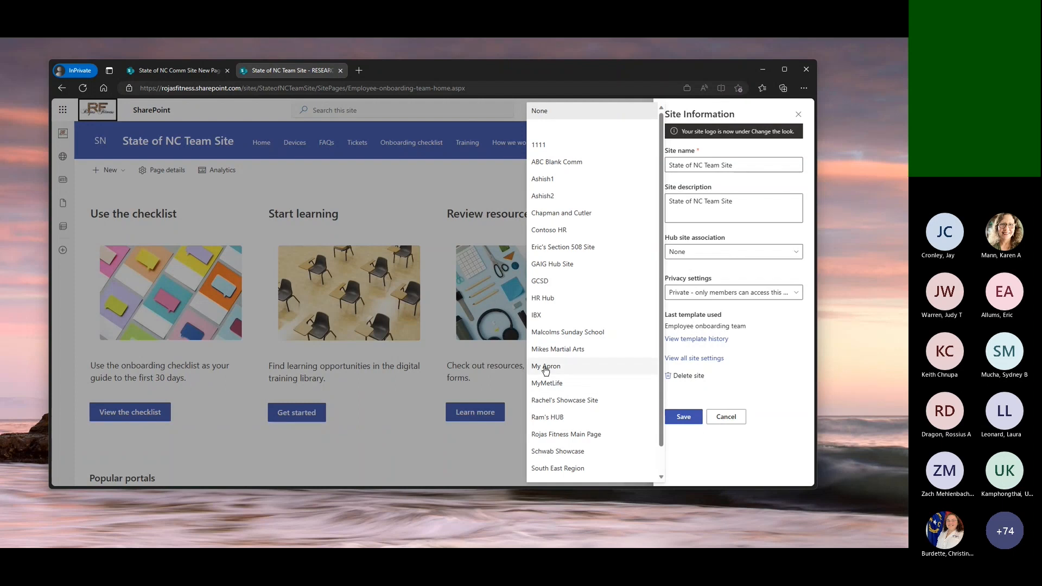
left_click(545, 367)
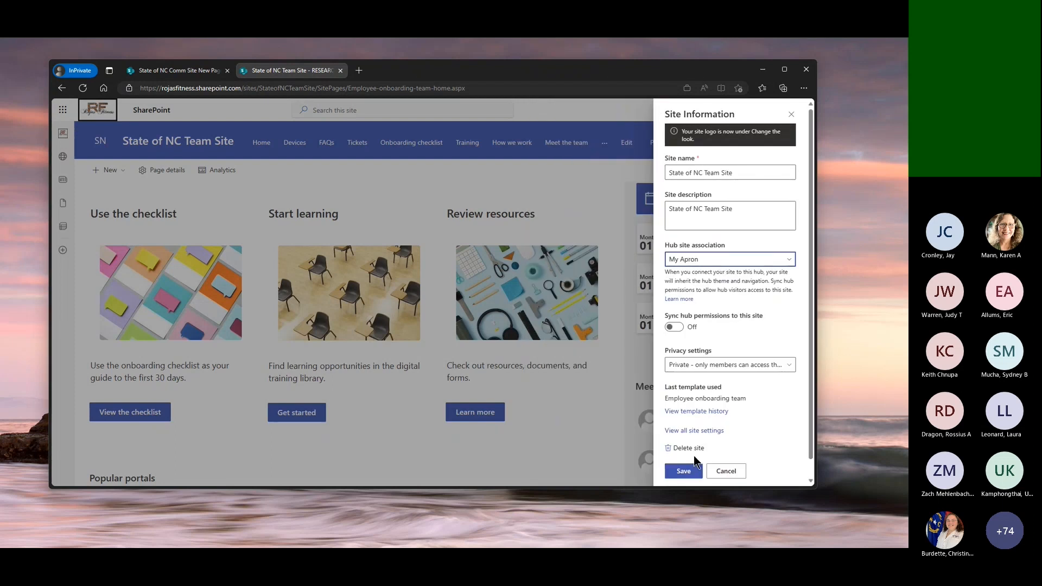
left_click(682, 471)
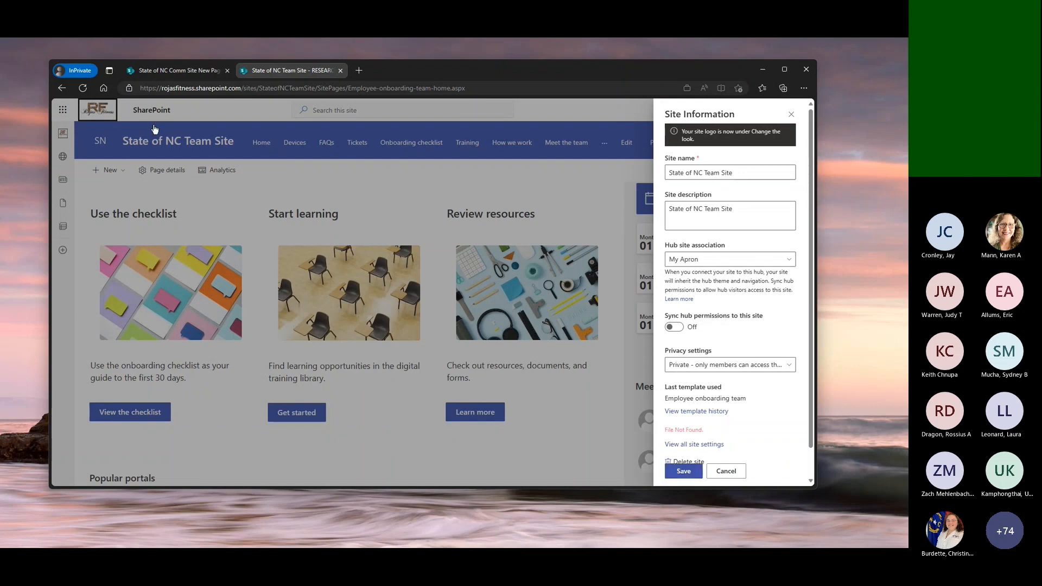
left_click(684, 471)
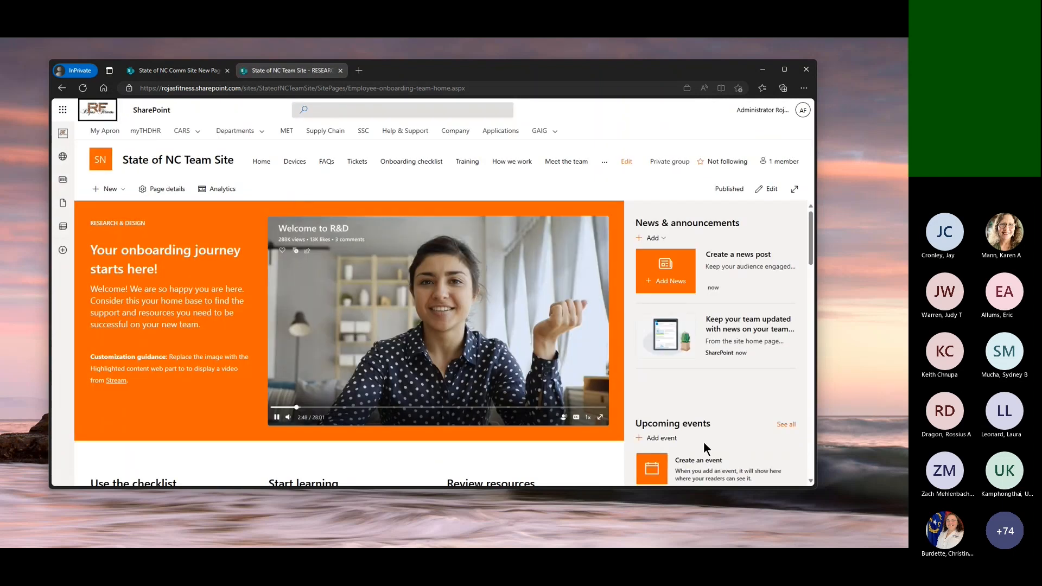
scroll(618, 348, "down", 6)
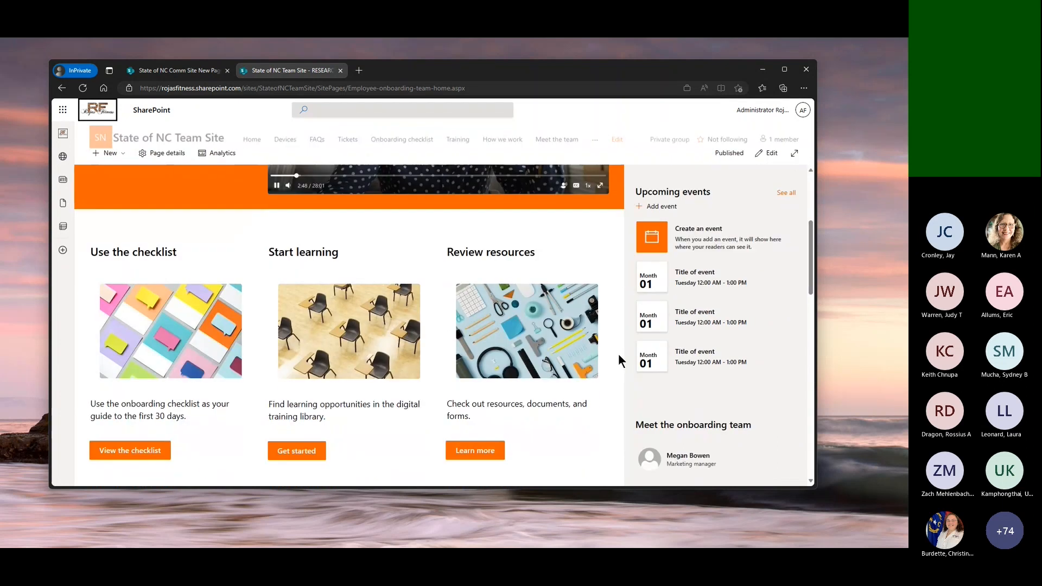
scroll(617, 353, "up", 6)
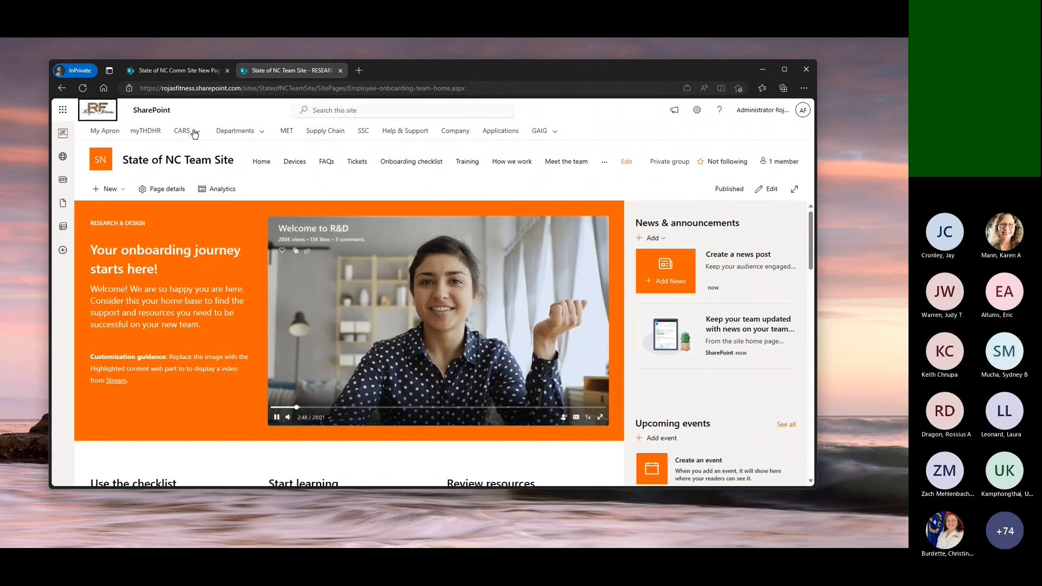
left_click(201, 134)
left_click(260, 136)
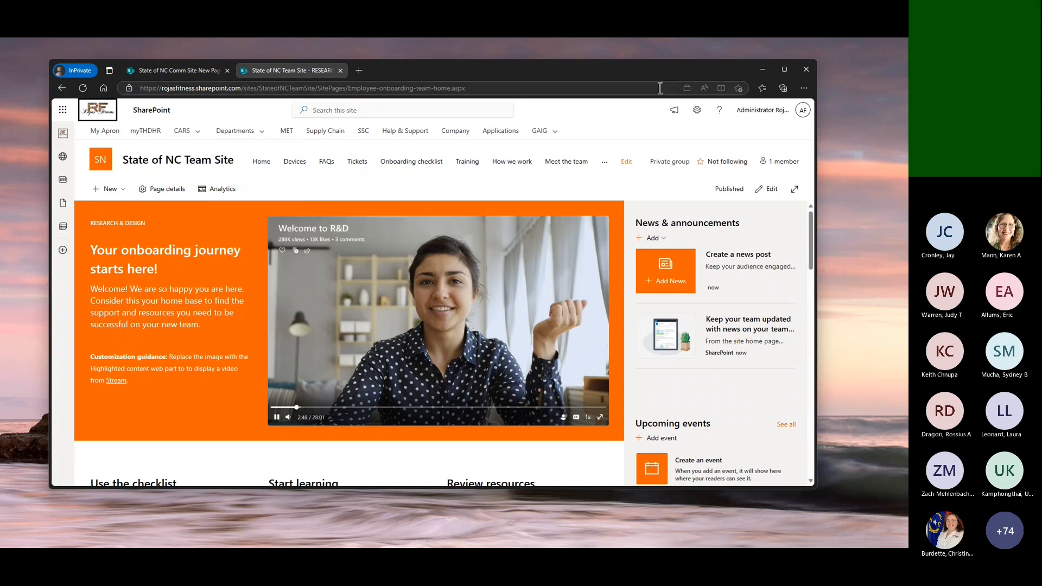
Disconnect the team site from its hub by setting the hub site association to None, and save the site information
left_click(696, 111)
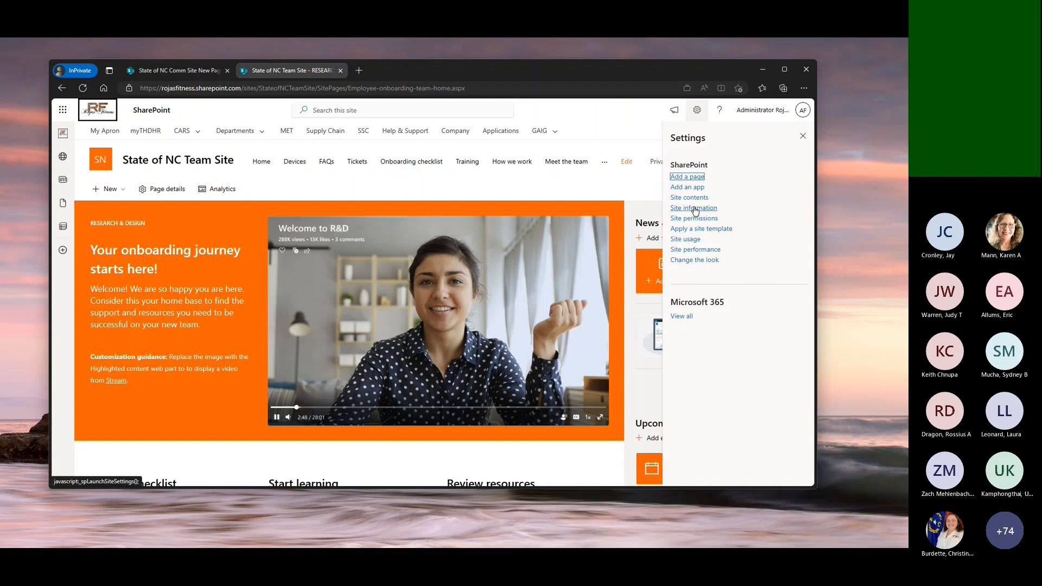
left_click(693, 208)
left_click(726, 252)
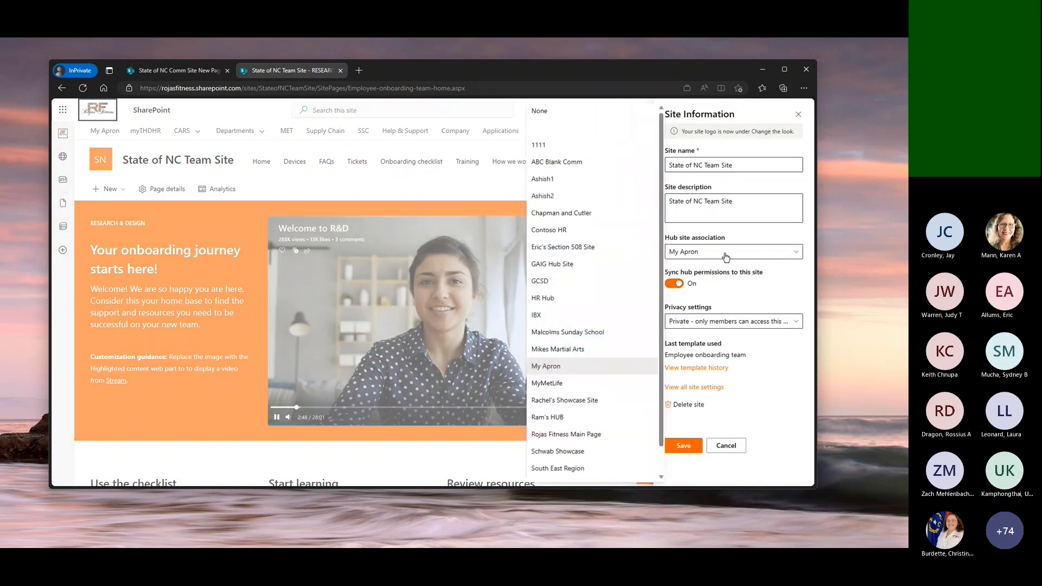
left_click(548, 112)
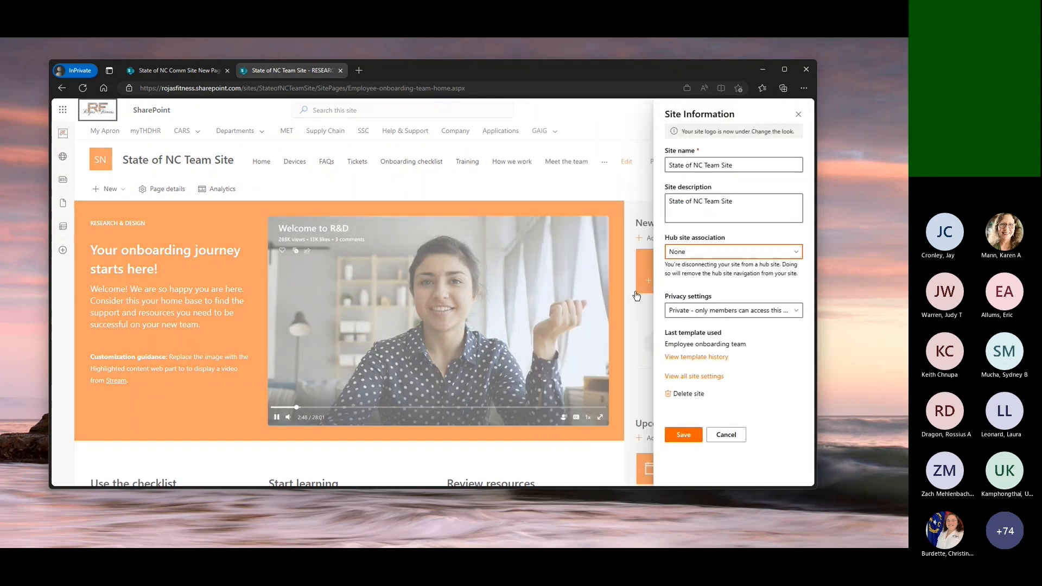
left_click(687, 434)
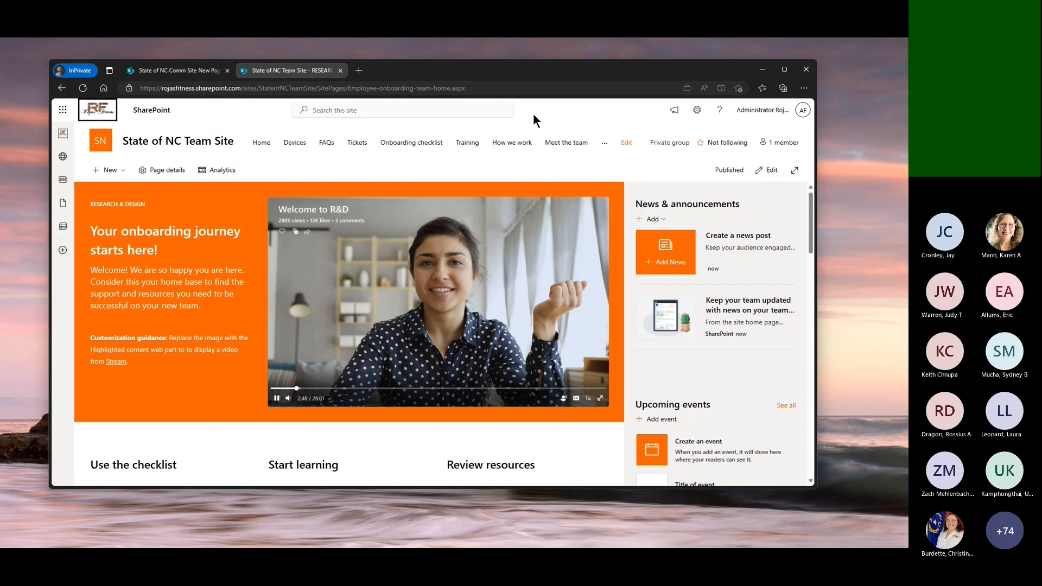
Change the team site's look to the purple SharePoint theme, save it, and return to the home page
left_click(696, 109)
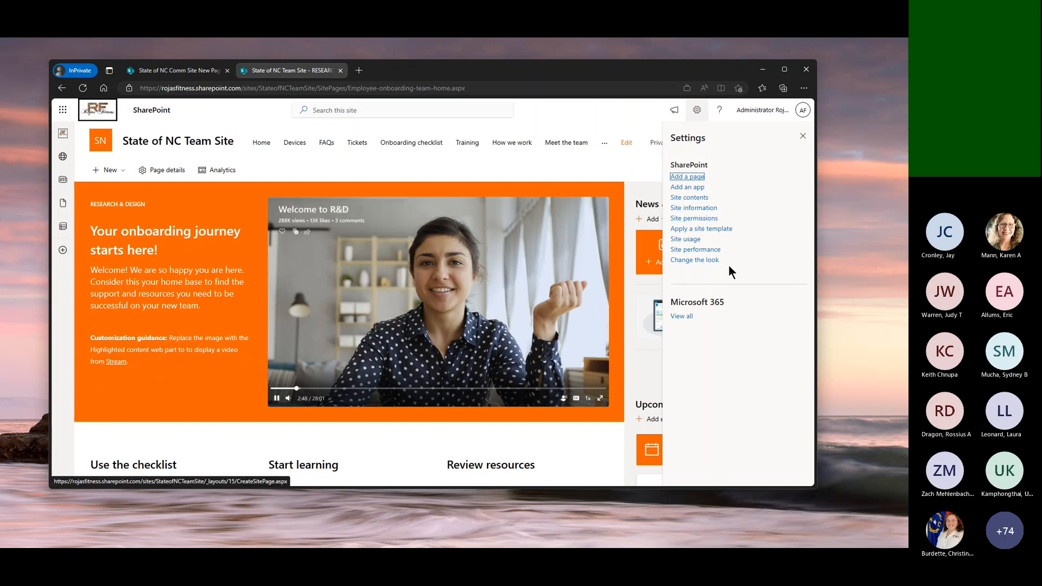
left_click(701, 260)
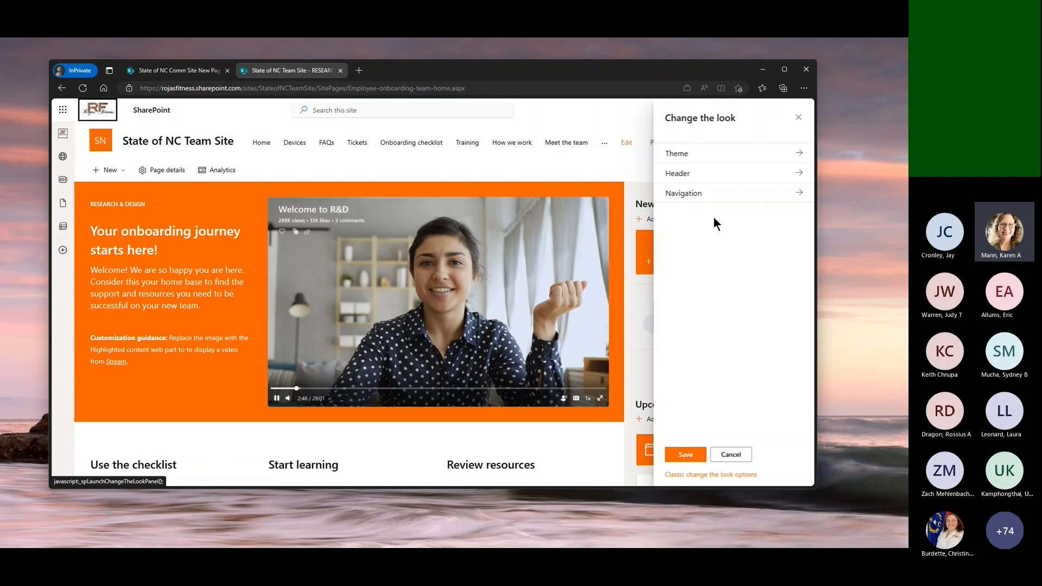
left_click(753, 153)
scroll(727, 263, "down", 5)
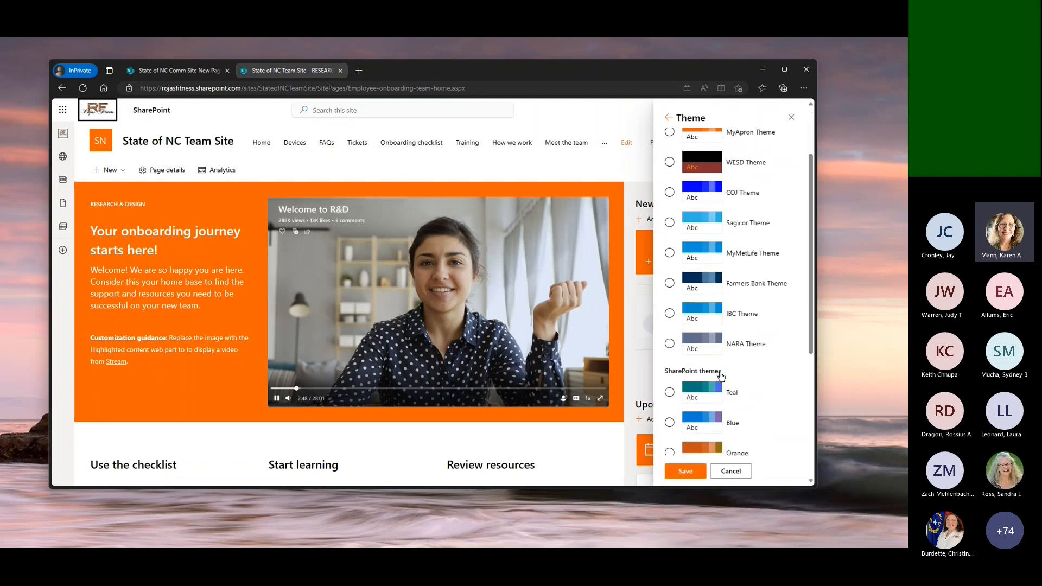
left_click(669, 360)
left_click(684, 470)
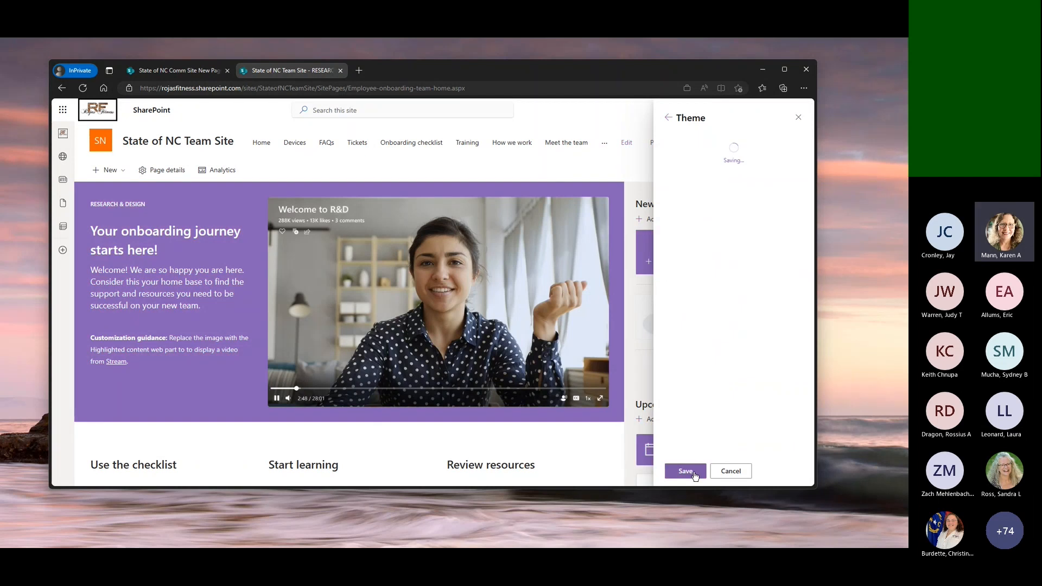
left_click(731, 471)
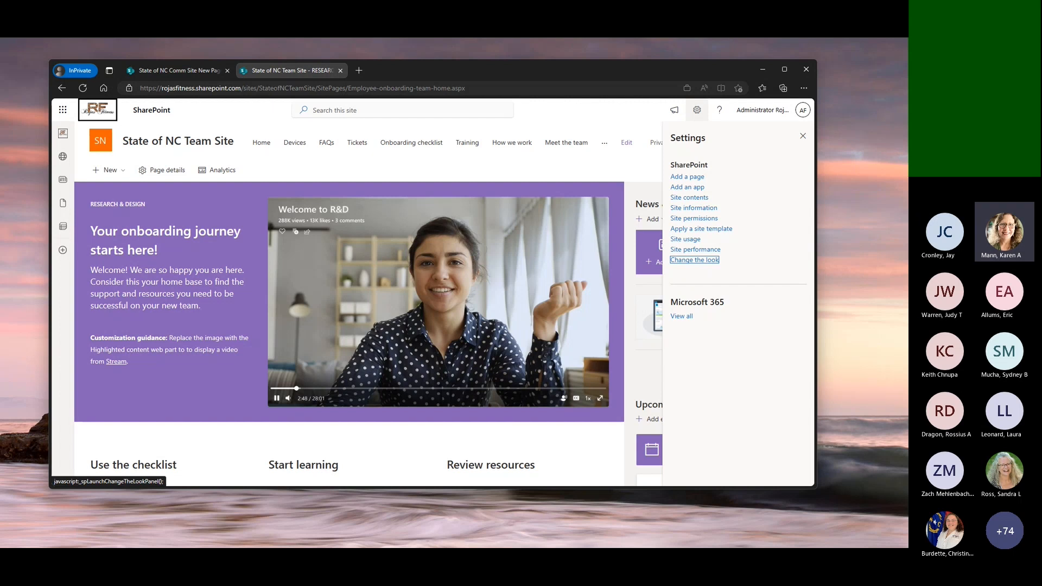
left_click(802, 136)
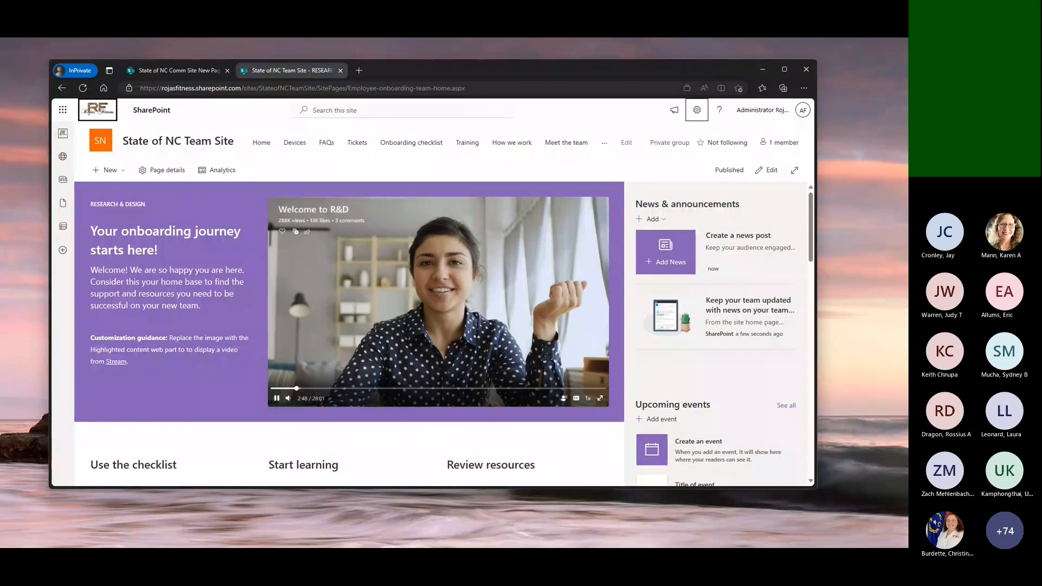
Check the overflow links in the site navigation and view the home page's analytics
left_click(603, 144)
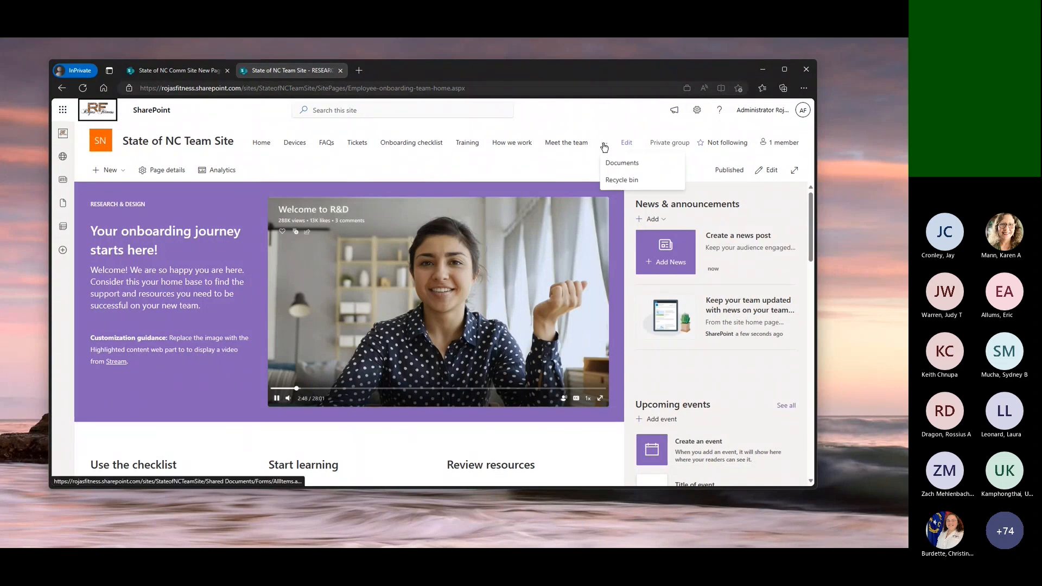
left_click(221, 175)
left_click(221, 170)
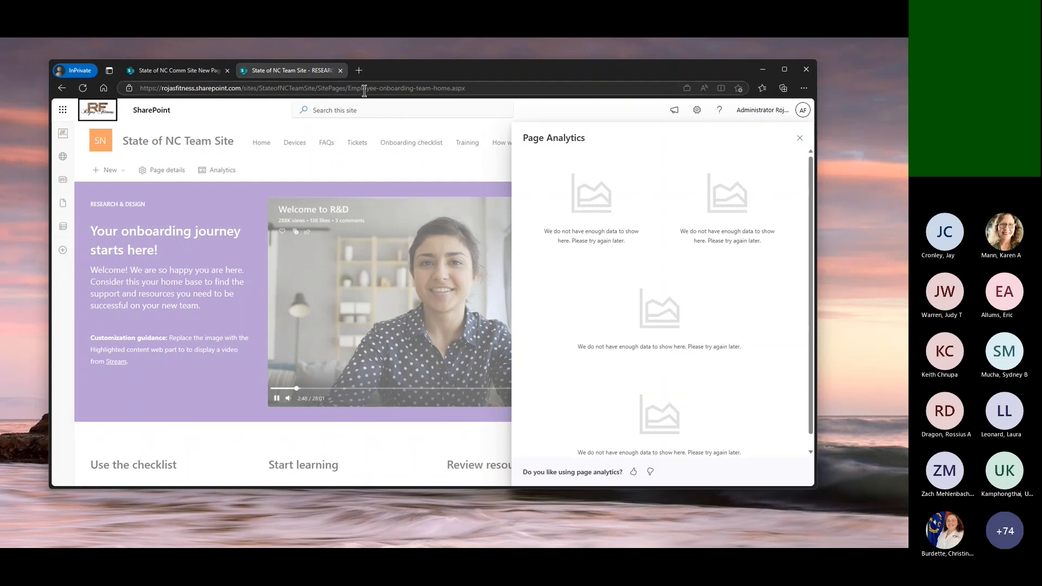
Go to the site at /sites/1111 and view its home page's analytics
left_click_drag(259, 88, 852, 145)
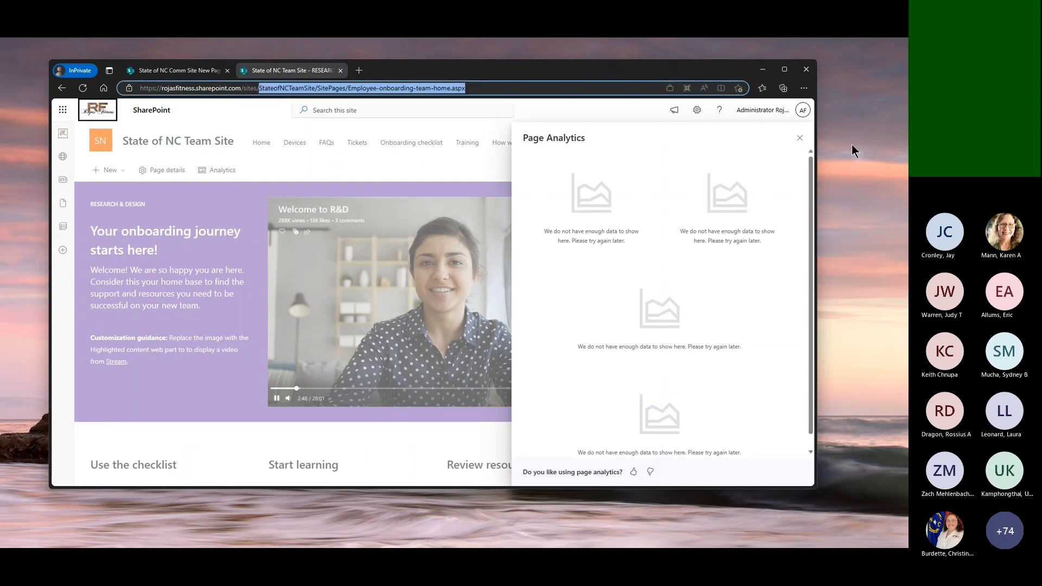
type("1111")
key("Return")
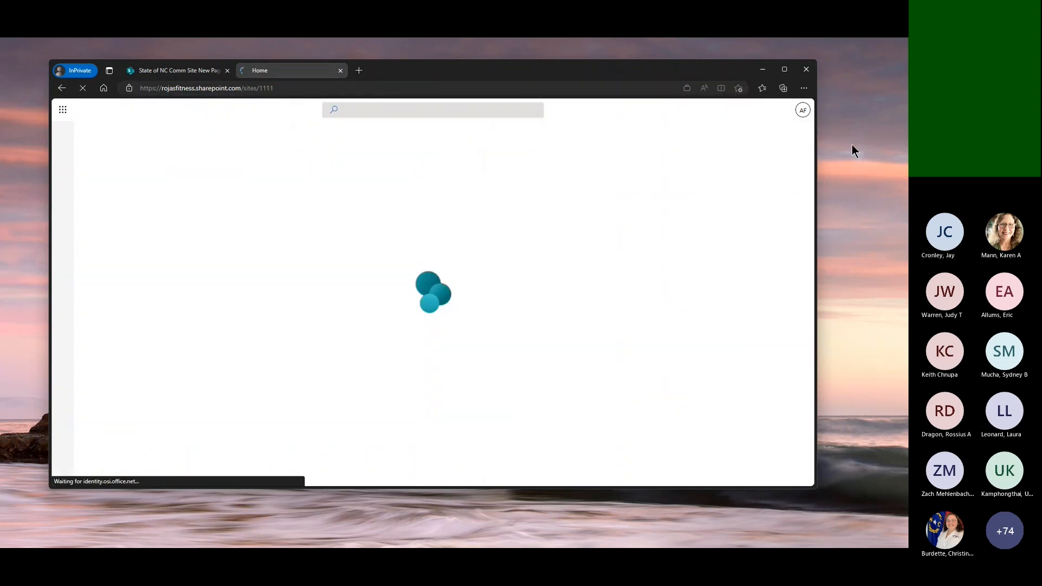
left_click(215, 212)
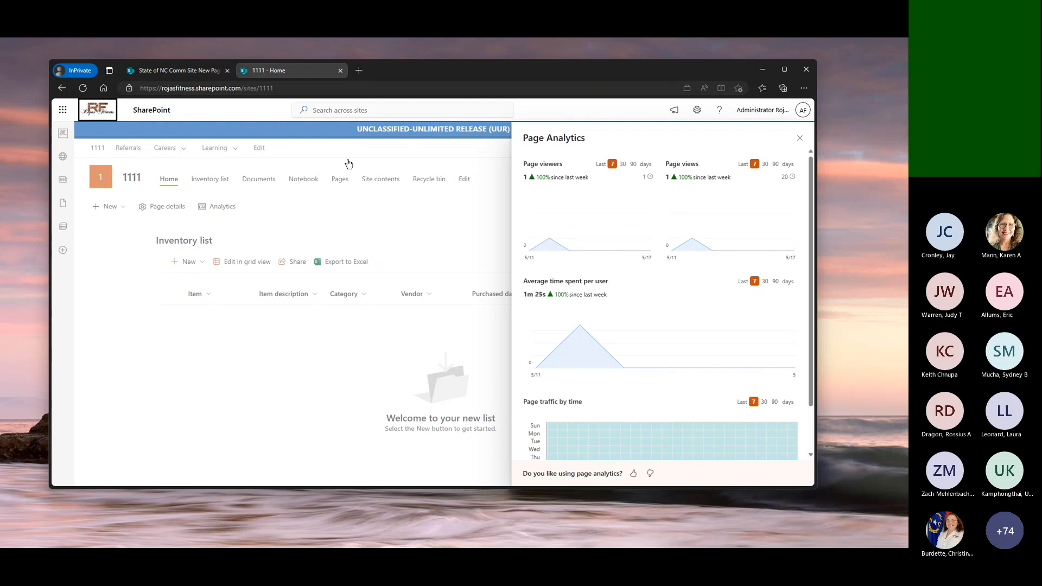
Examine the page traffic by time chart and show it for the last 90 days
scroll(667, 306, "down", 1)
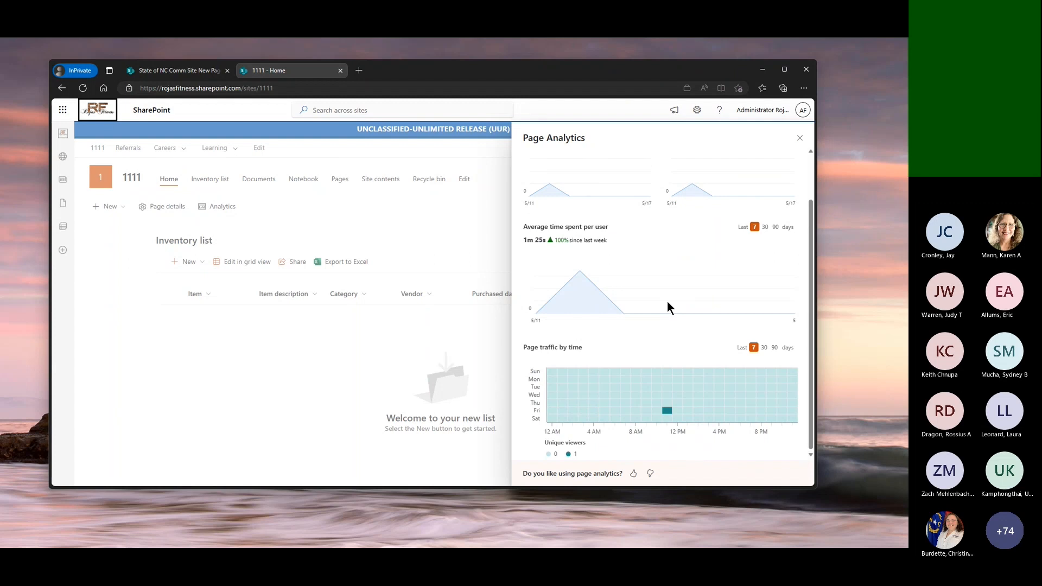
mouse_move(668, 413)
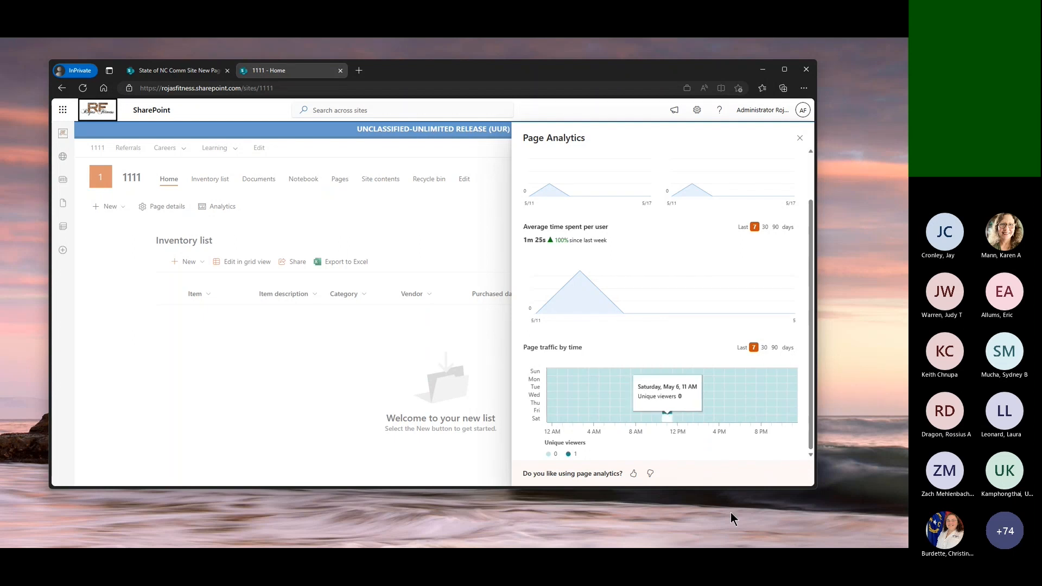
left_click(765, 346)
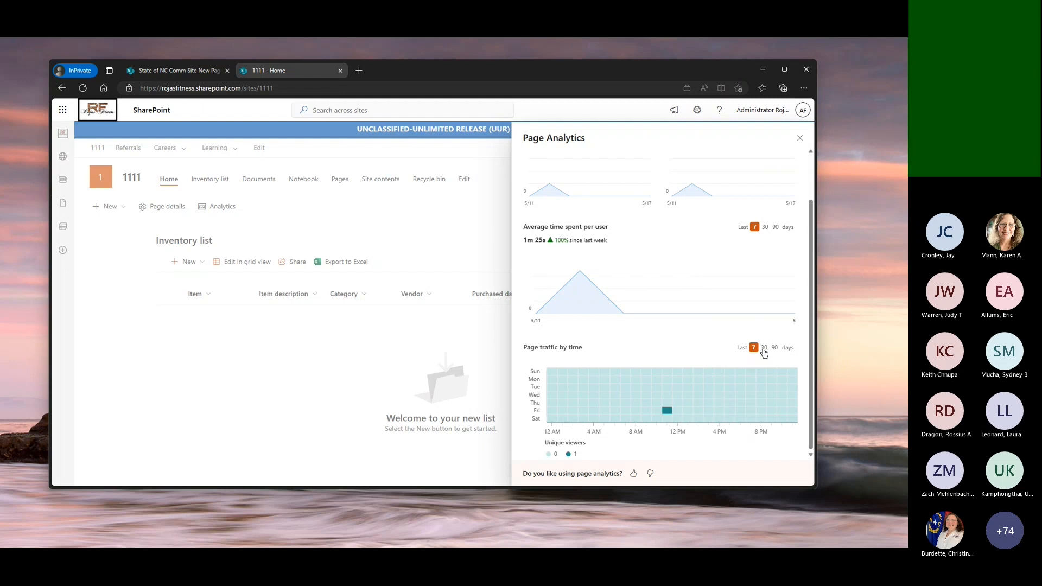
scroll(779, 381, "up", 1)
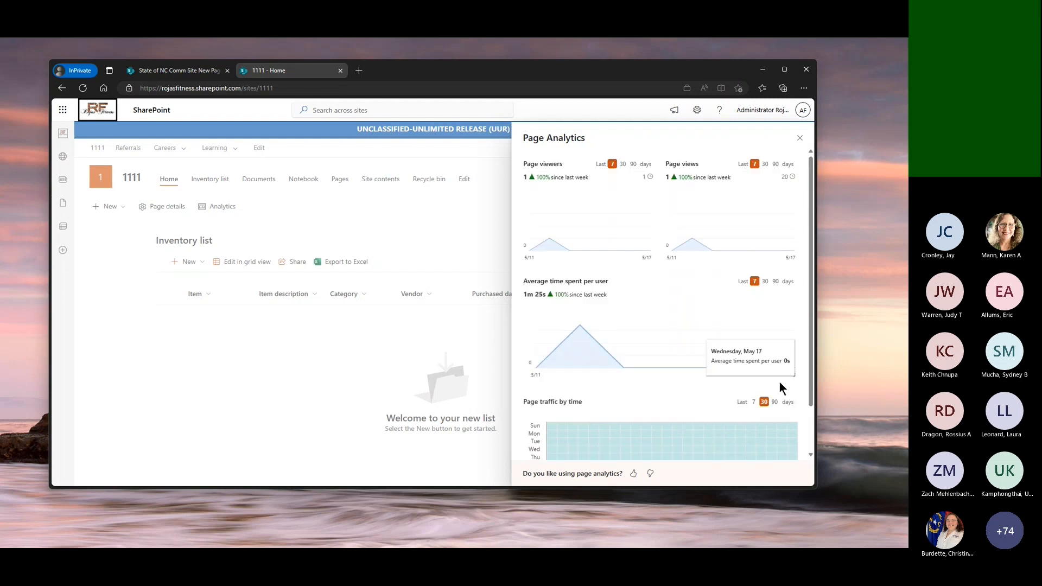
Show average time spent per user, page views and page viewers for the last 90 days, and close the page analytics
right_click(776, 283)
left_click(763, 251)
left_click(775, 281)
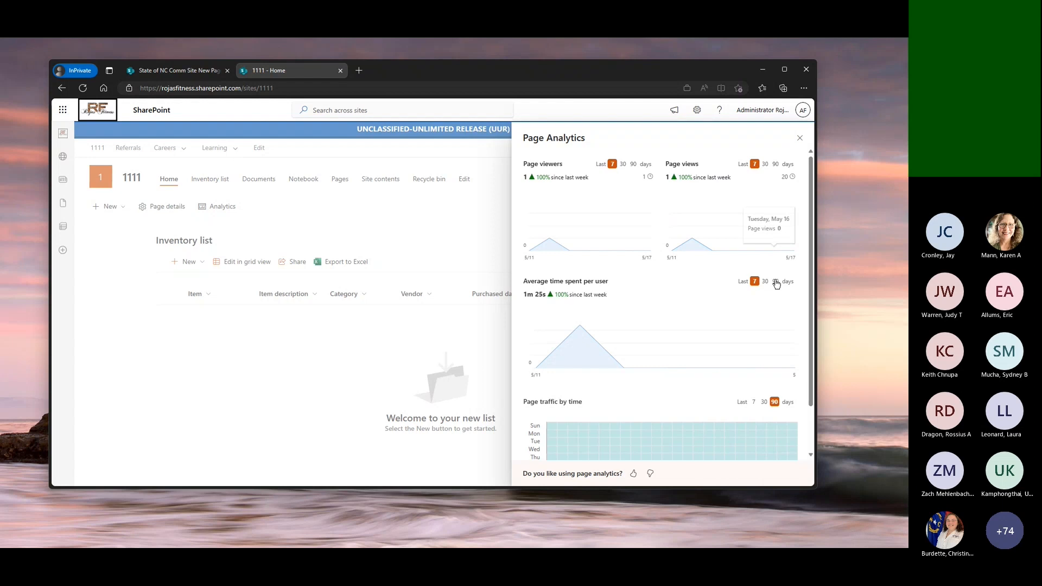
right_click(773, 170)
left_click(774, 164)
left_click(774, 163)
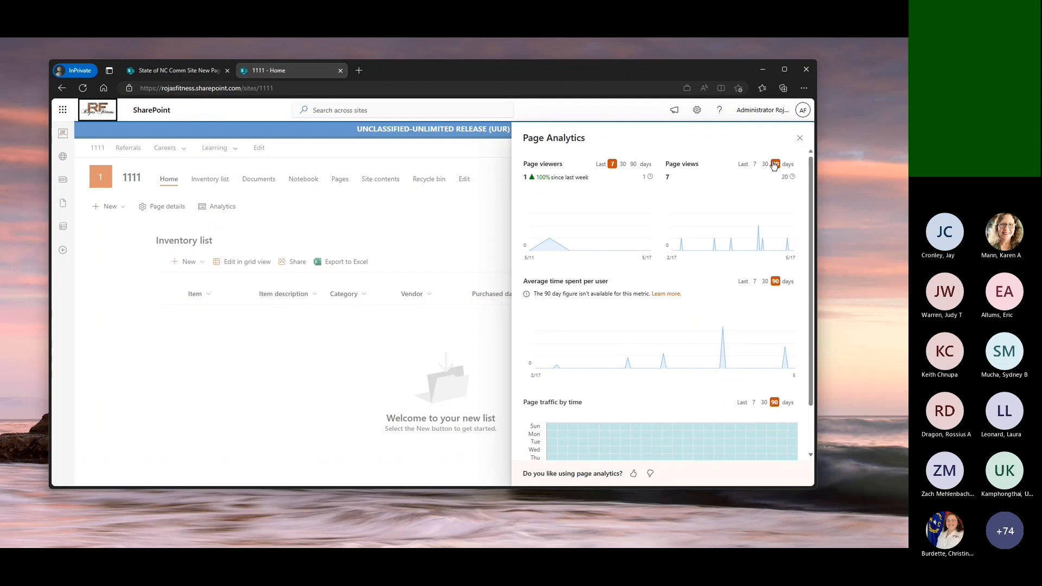
left_click(633, 165)
mouse_move(753, 247)
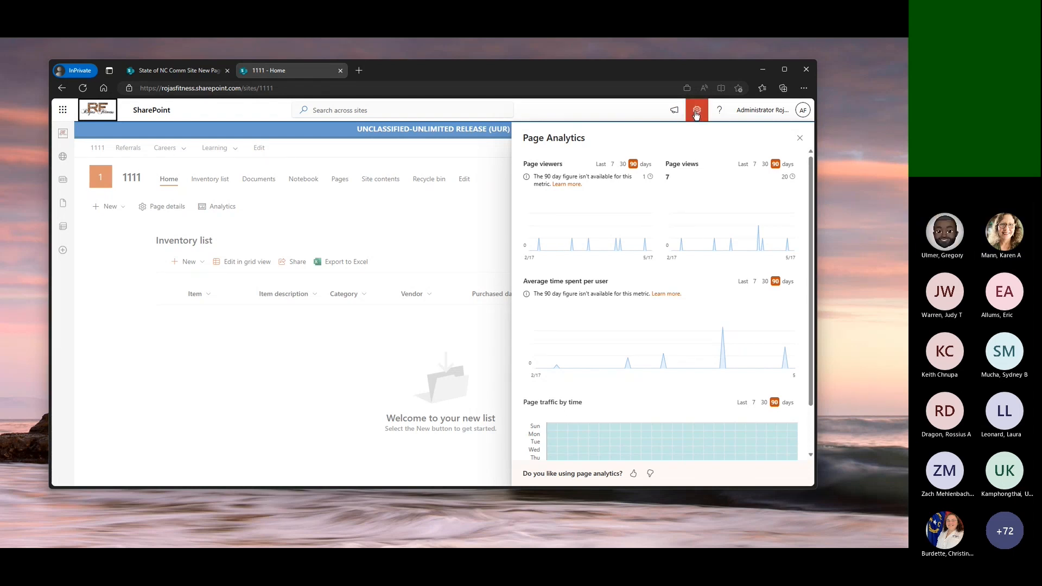
left_click(798, 140)
Look over the Microsoft site templates, and check the 1111 site's template history from its site information
left_click(698, 111)
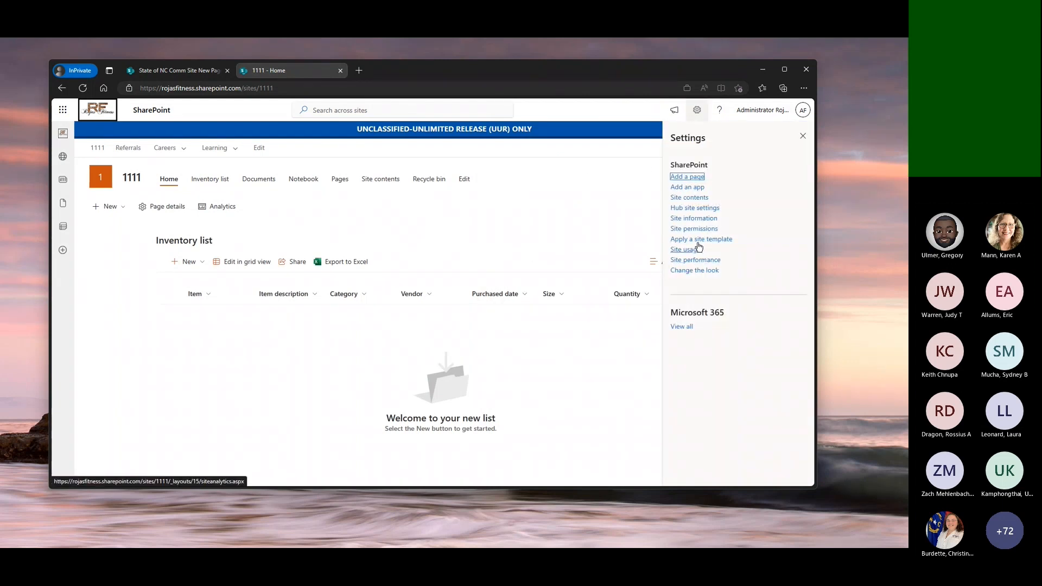
left_click(708, 239)
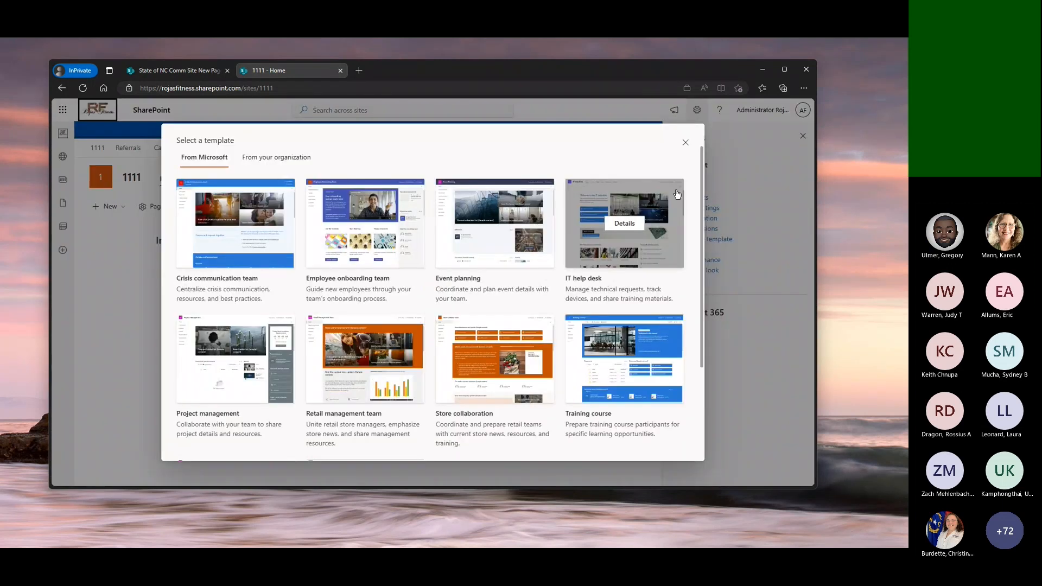
left_click(685, 143)
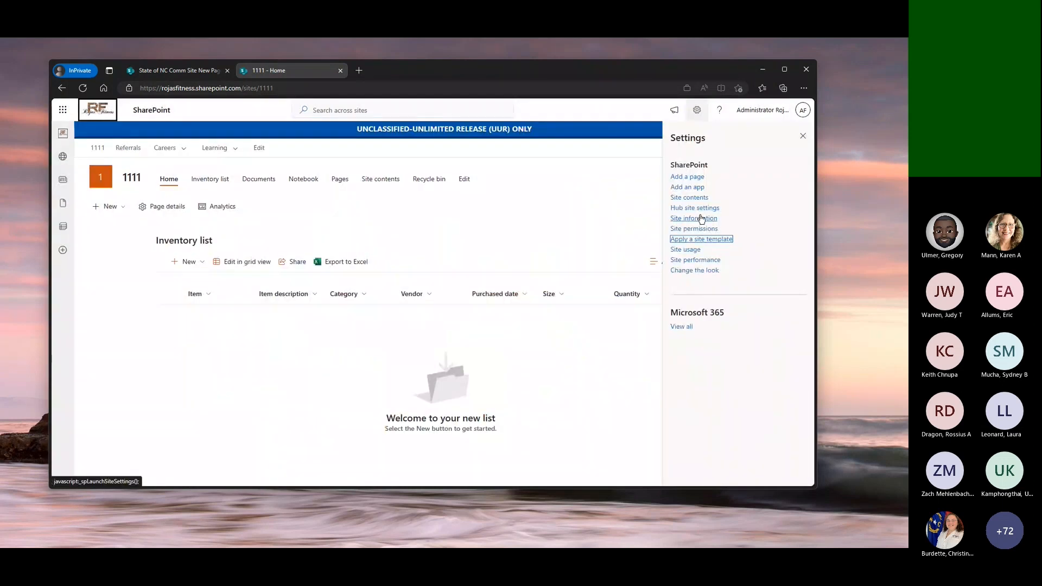
left_click(700, 218)
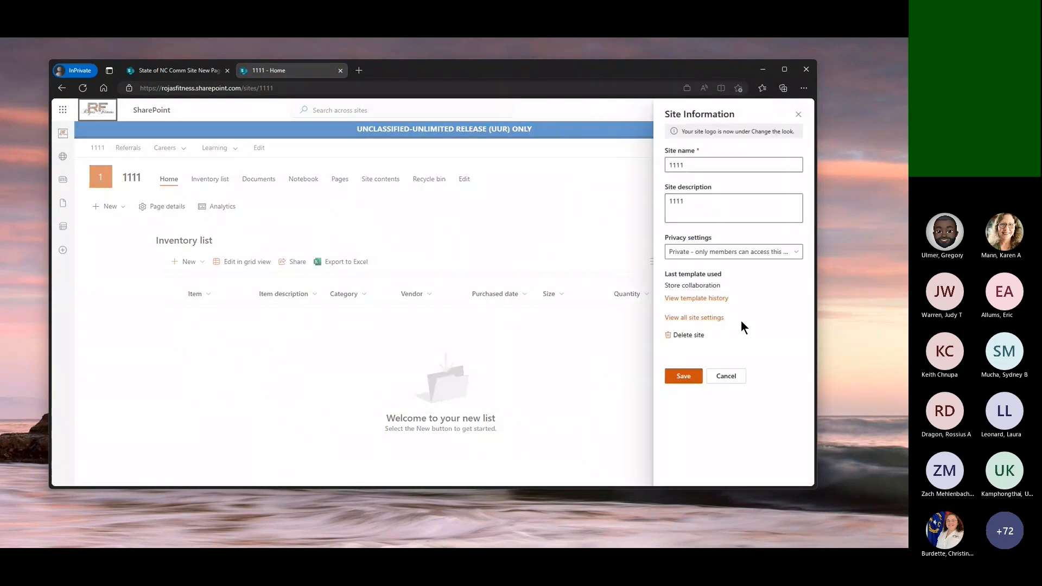
left_click(716, 299)
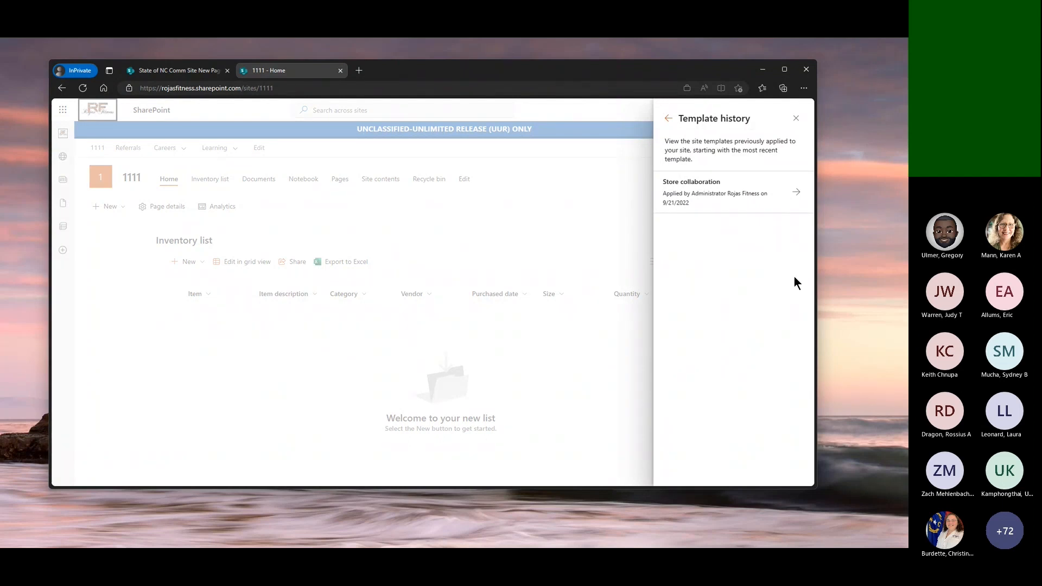
left_click(669, 117)
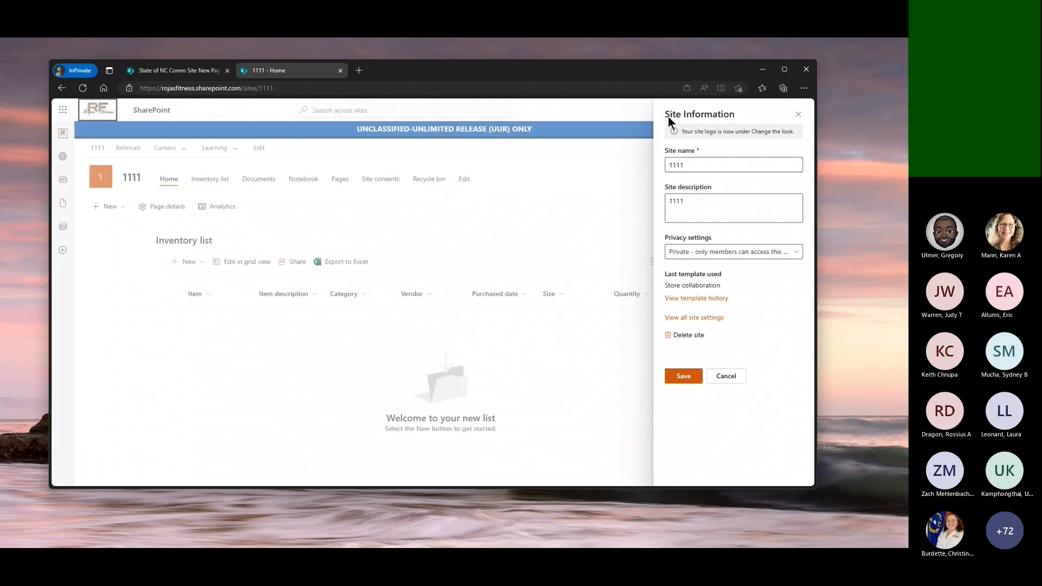